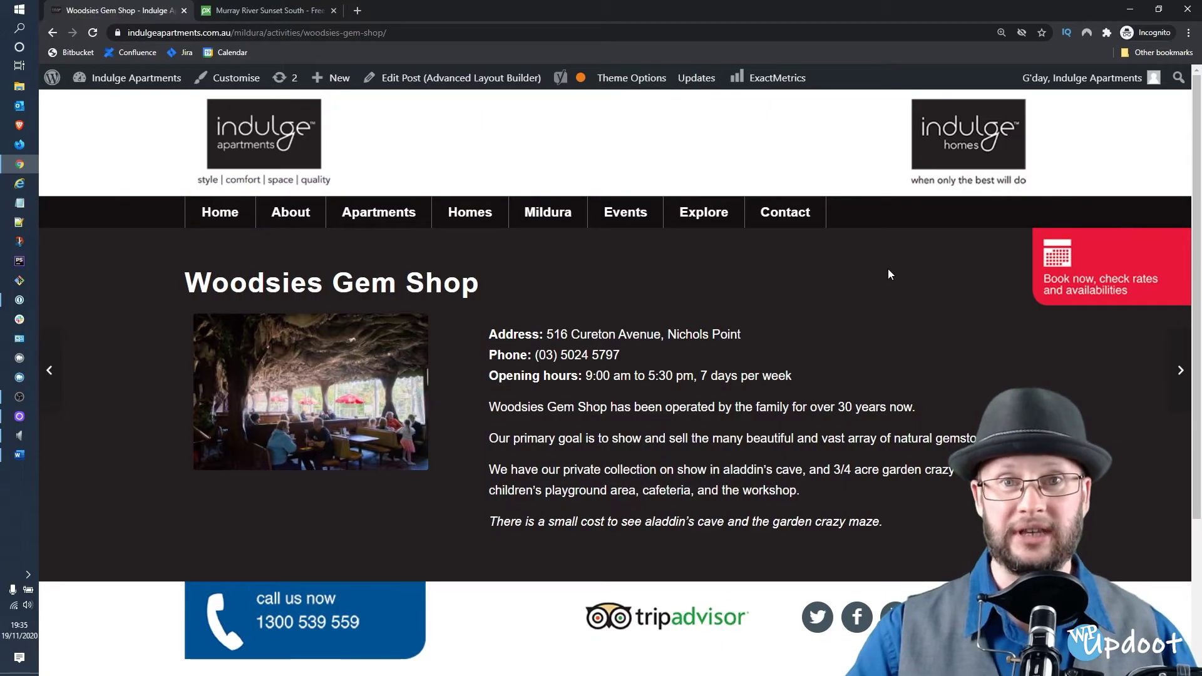
Shrink the Chrome window and open the Indulge Apartments Explore page
click(1158, 8)
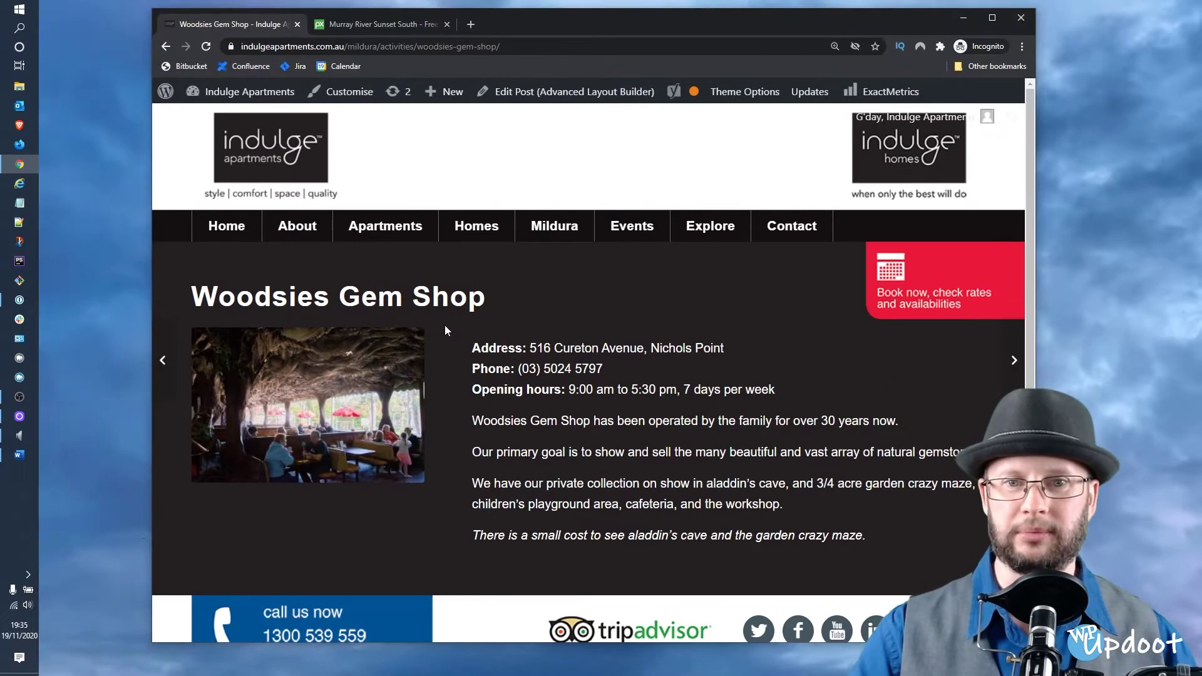
drag(1035, 308, 1125, 338)
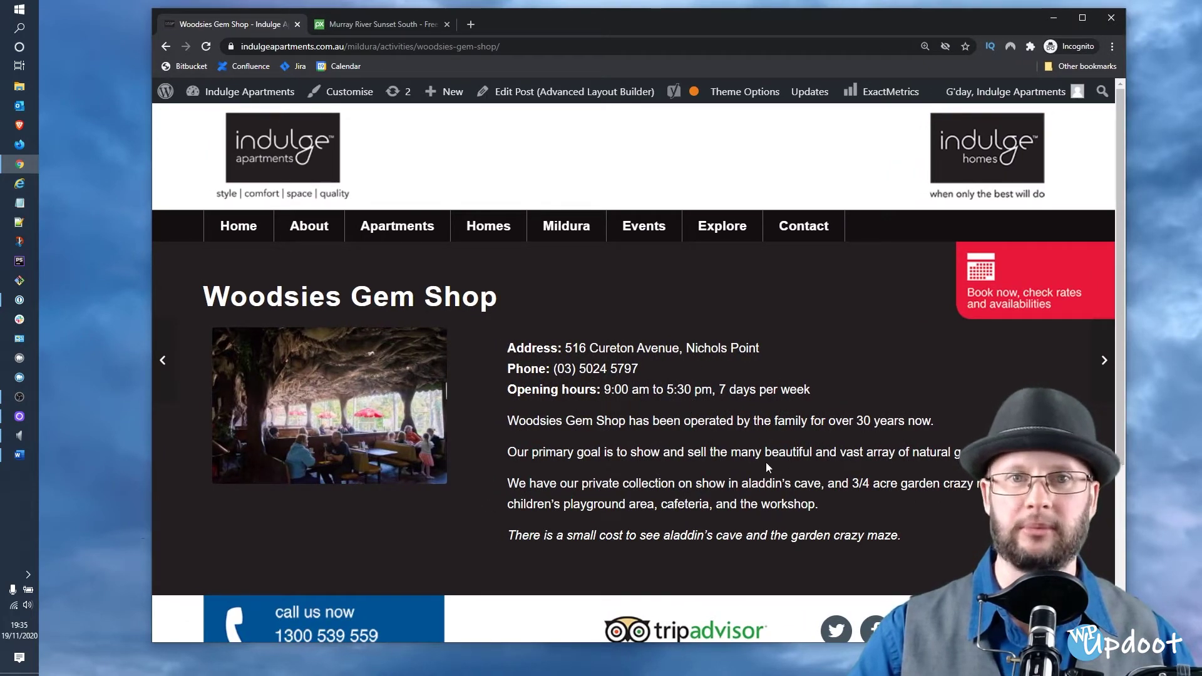
click(730, 225)
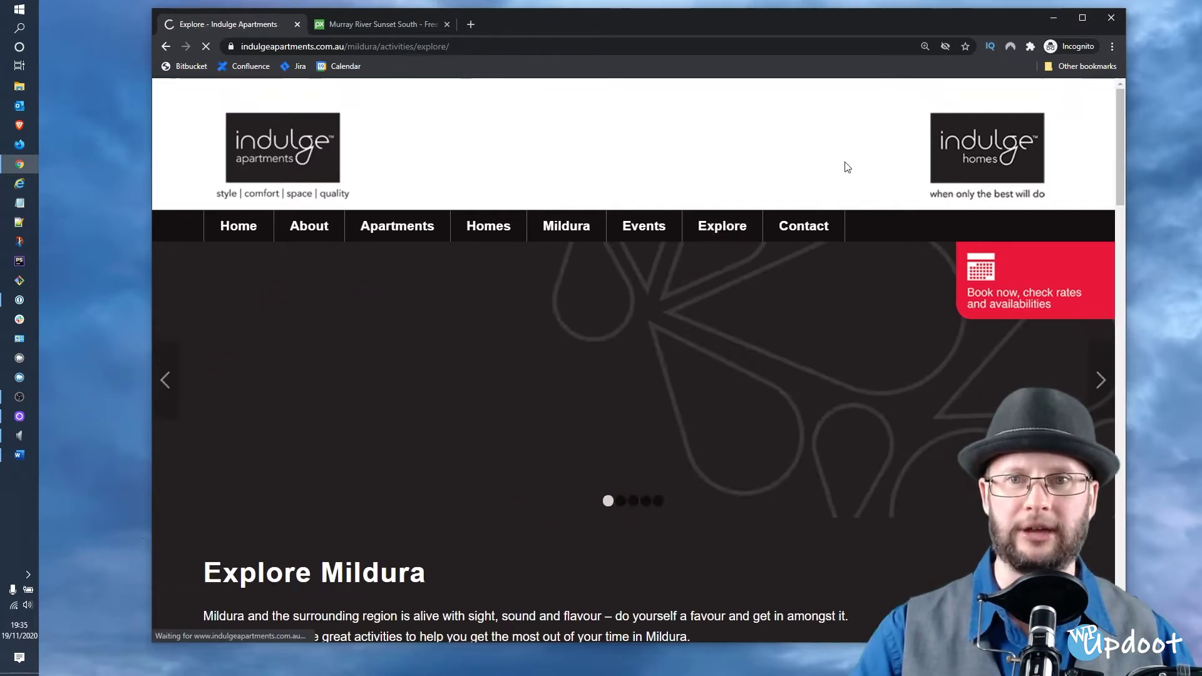
Browse the activity cards, shift the window down-right, and bring up the Murray River draft document
scroll(826, 169, down, 6)
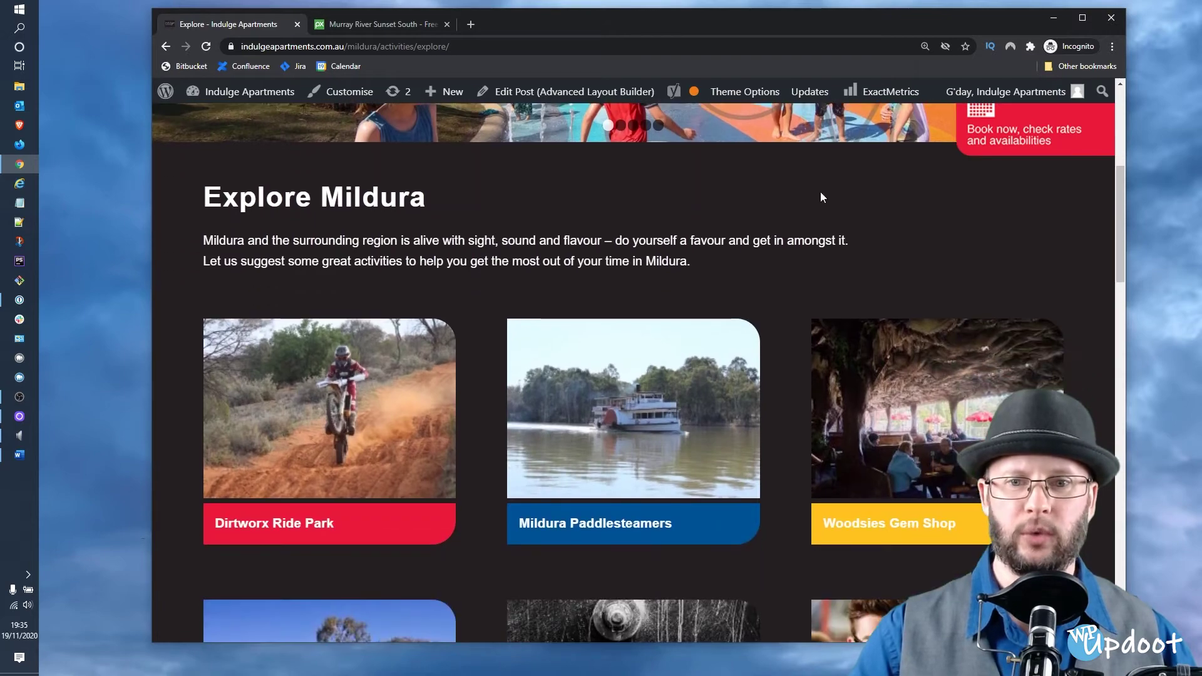
scroll(821, 200, down, 6)
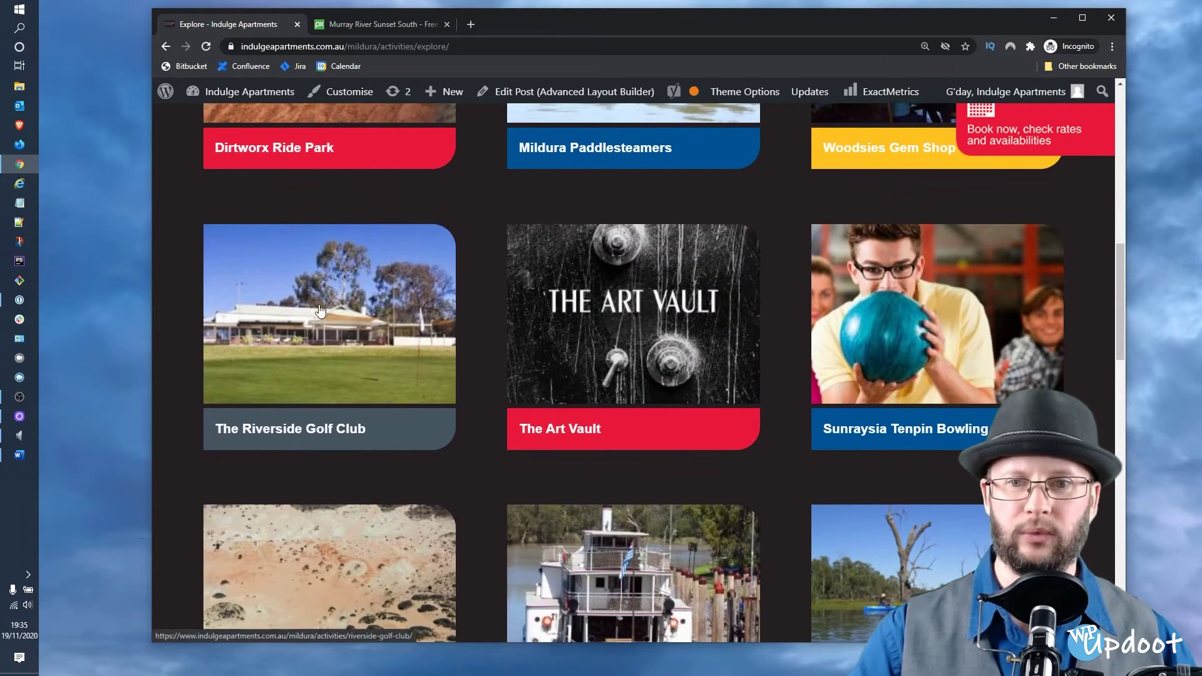
scroll(323, 313, down, 3)
scroll(961, 404, up, 1)
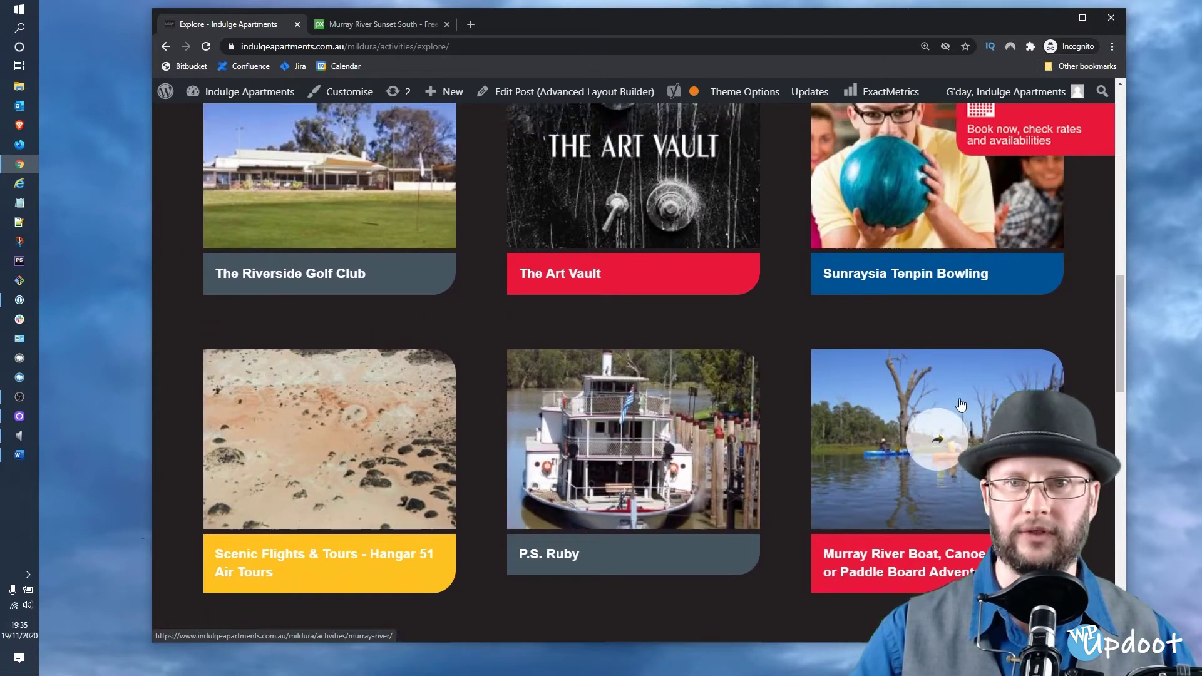
scroll(961, 404, up, 14)
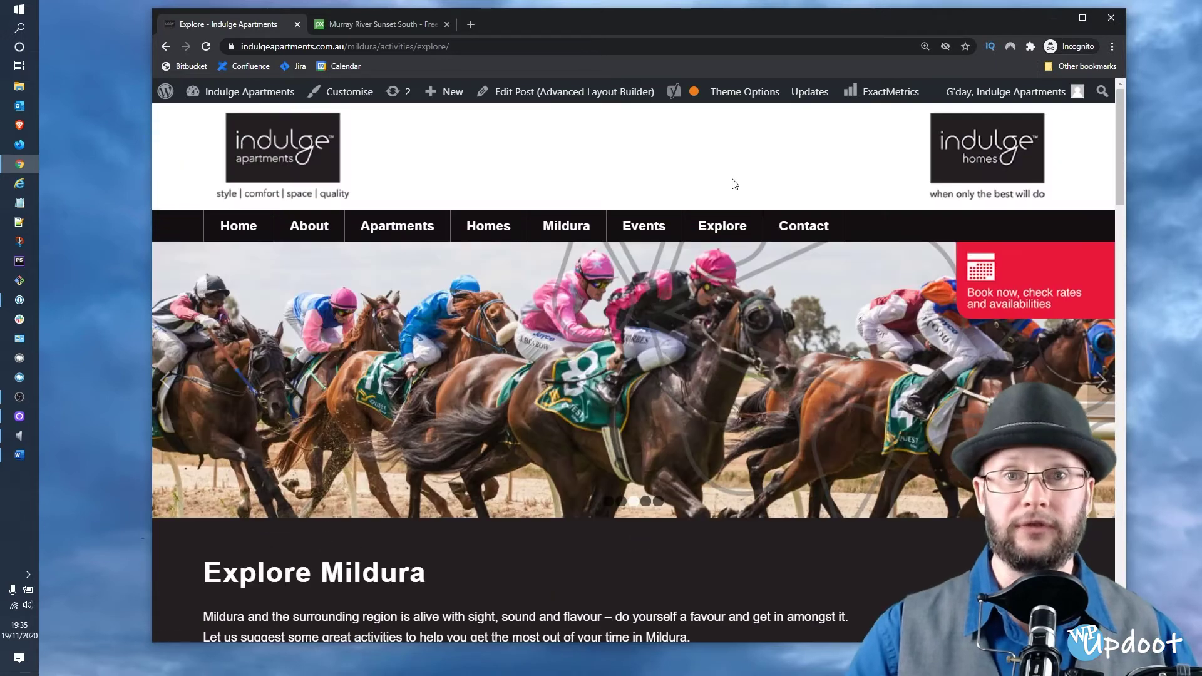
drag(741, 17, 790, 36)
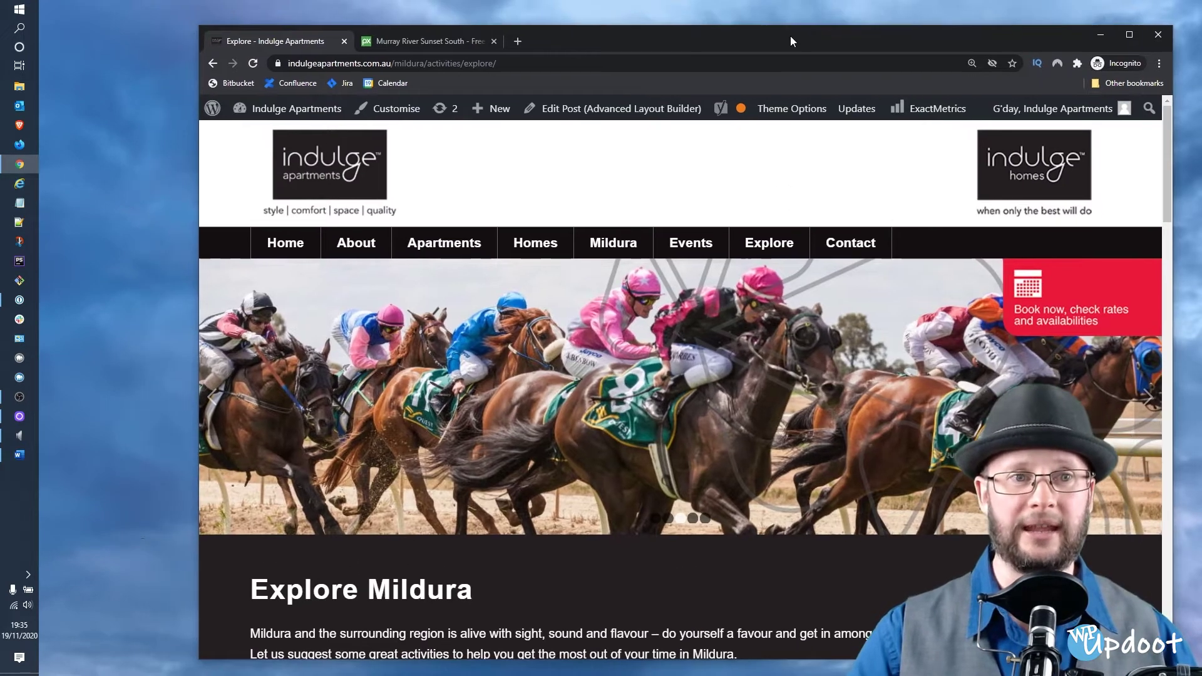
click(20, 455)
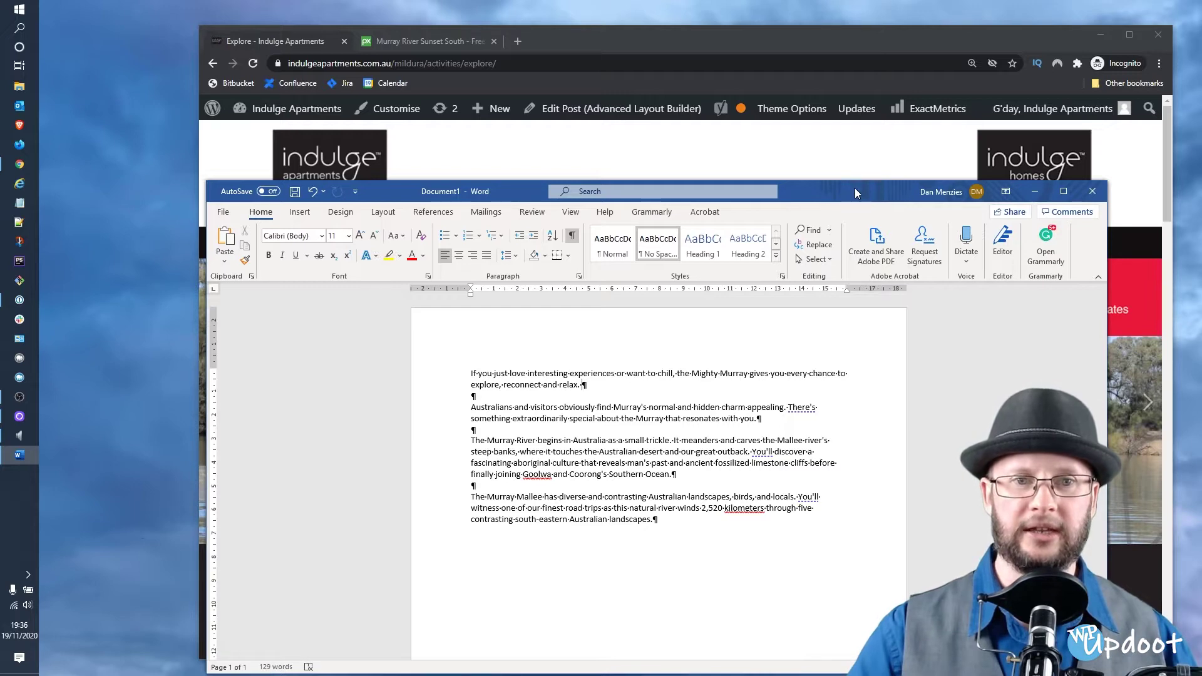
Minimize the Word draft and switch to the Pixabay sunset photo tab
click(1034, 191)
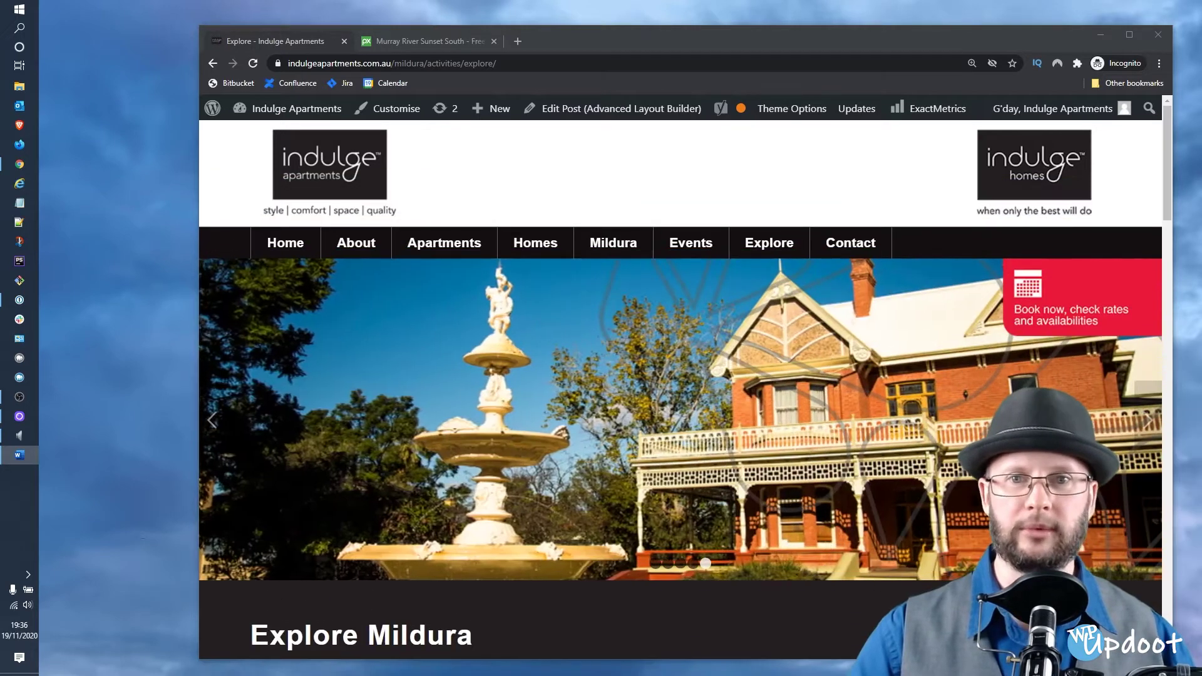
key(ctrl+Tab)
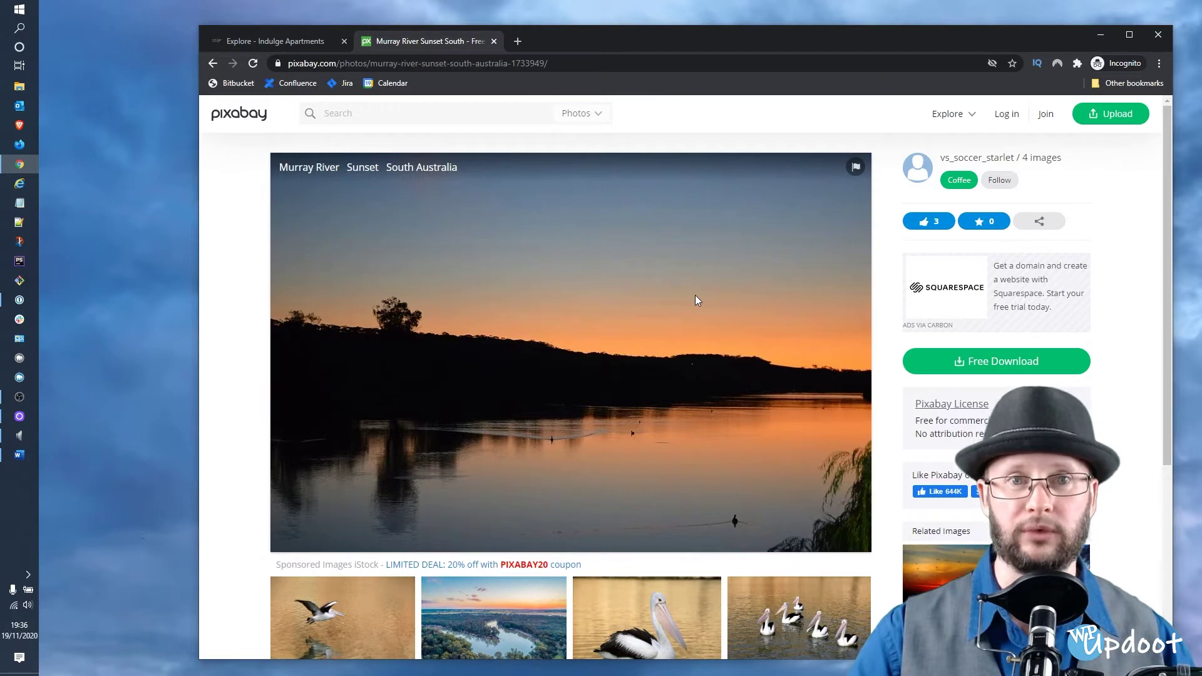
Download the 1280×851 Murray River sunset photo, passing the reCAPTCHA check
click(998, 361)
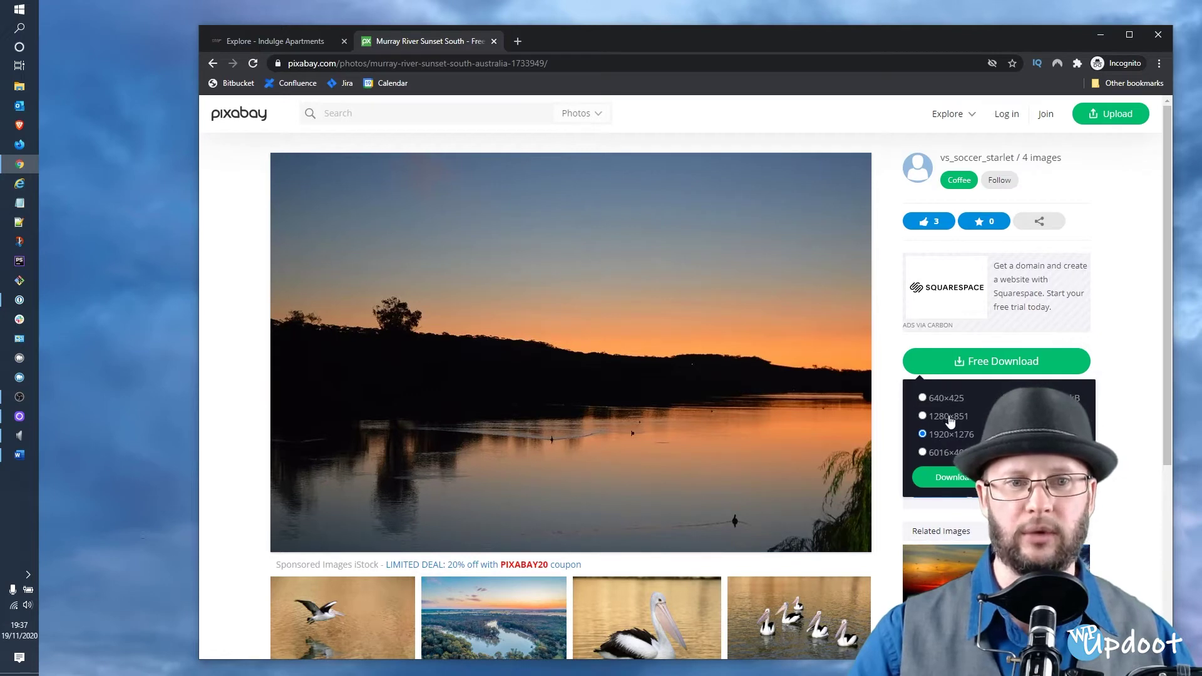
click(944, 481)
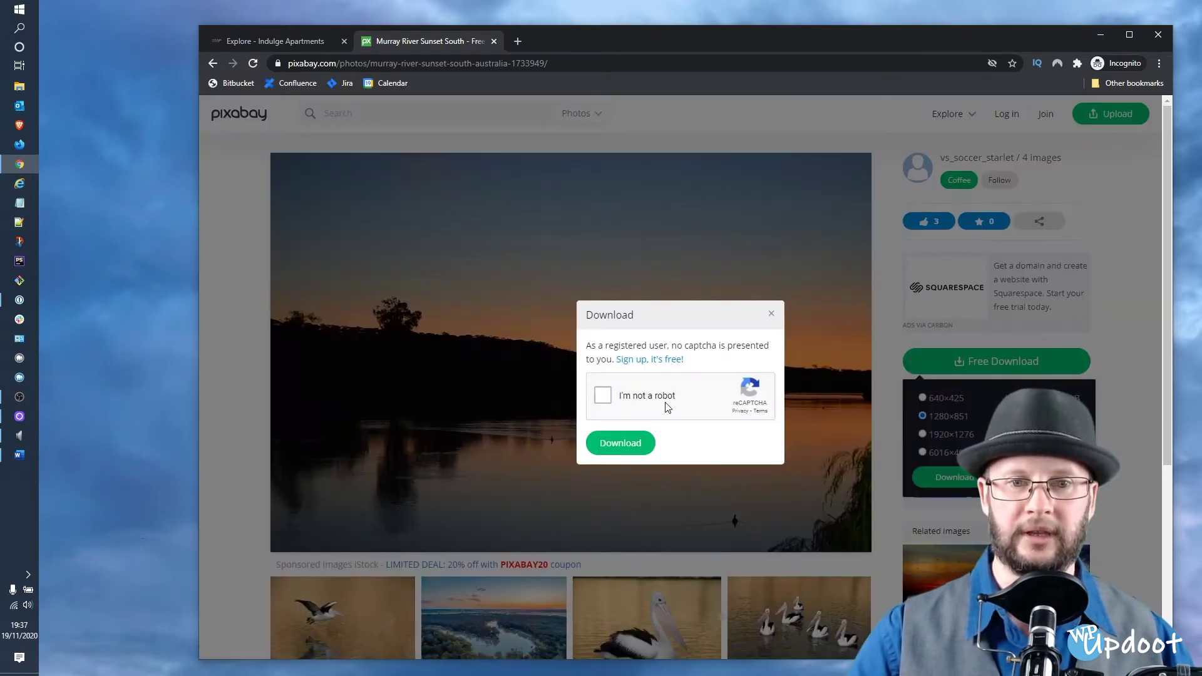
click(603, 396)
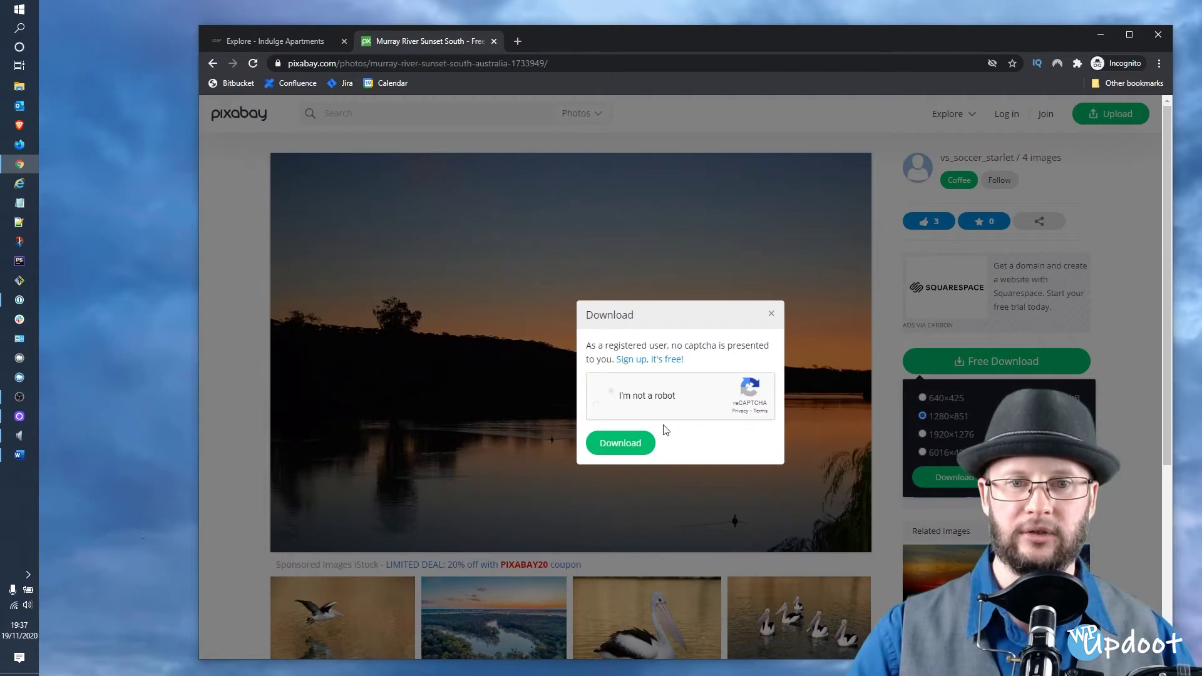
click(616, 444)
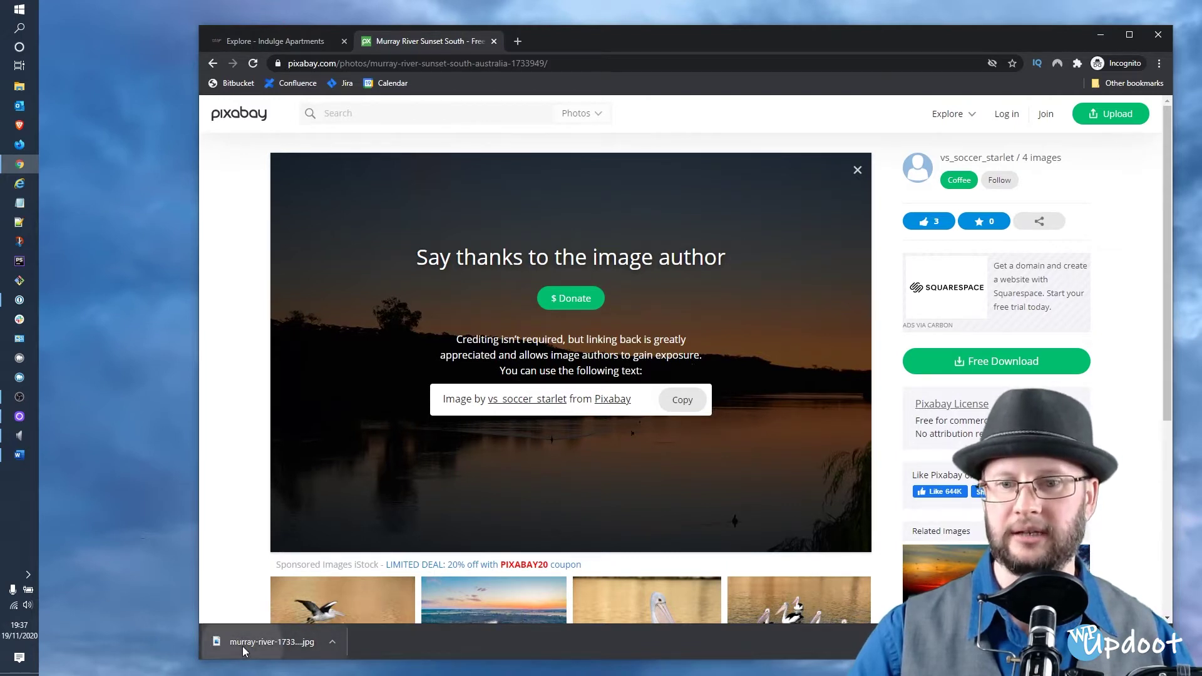
drag(243, 646, 64, 129)
Save the sunset jpg to the desktop, launch GIMP, and drag the photo into it
drag(85, 40, 63, 29)
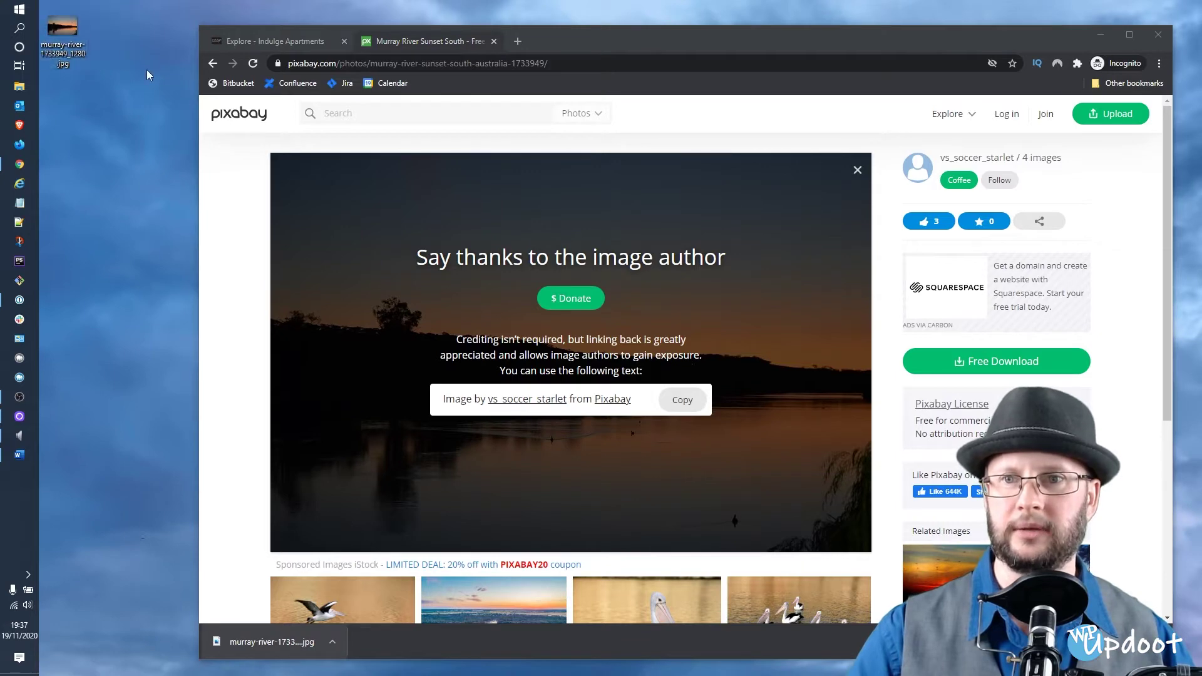
click(2, 4)
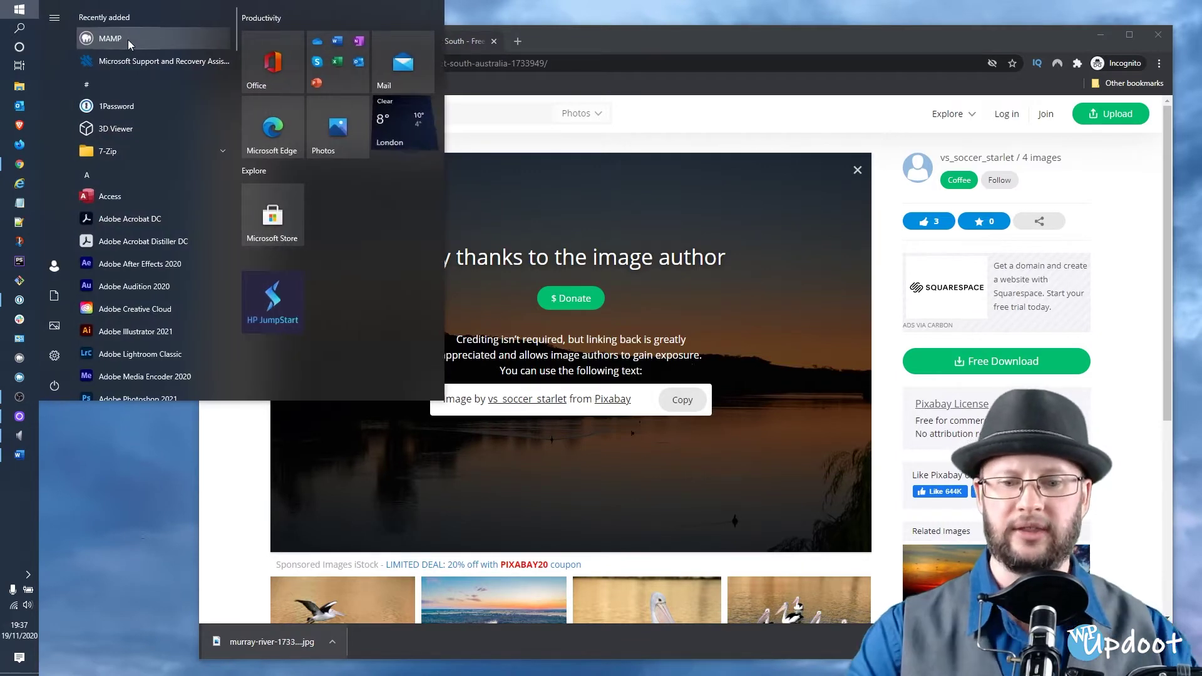
text(gimp)
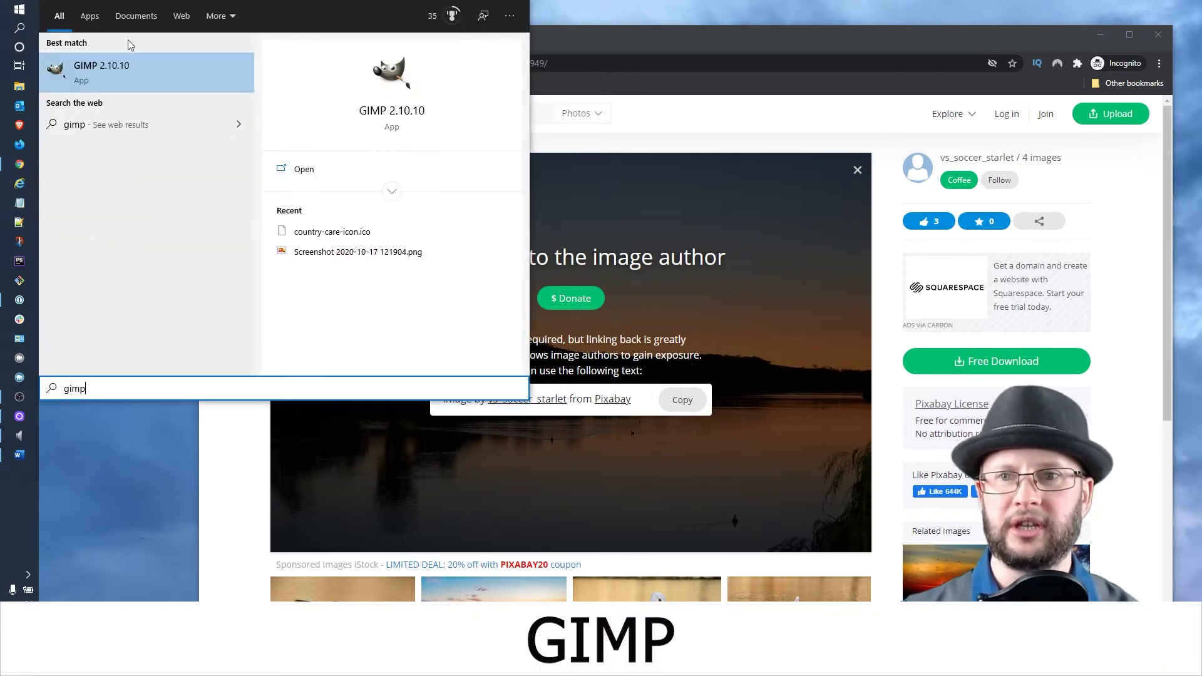
key(Return)
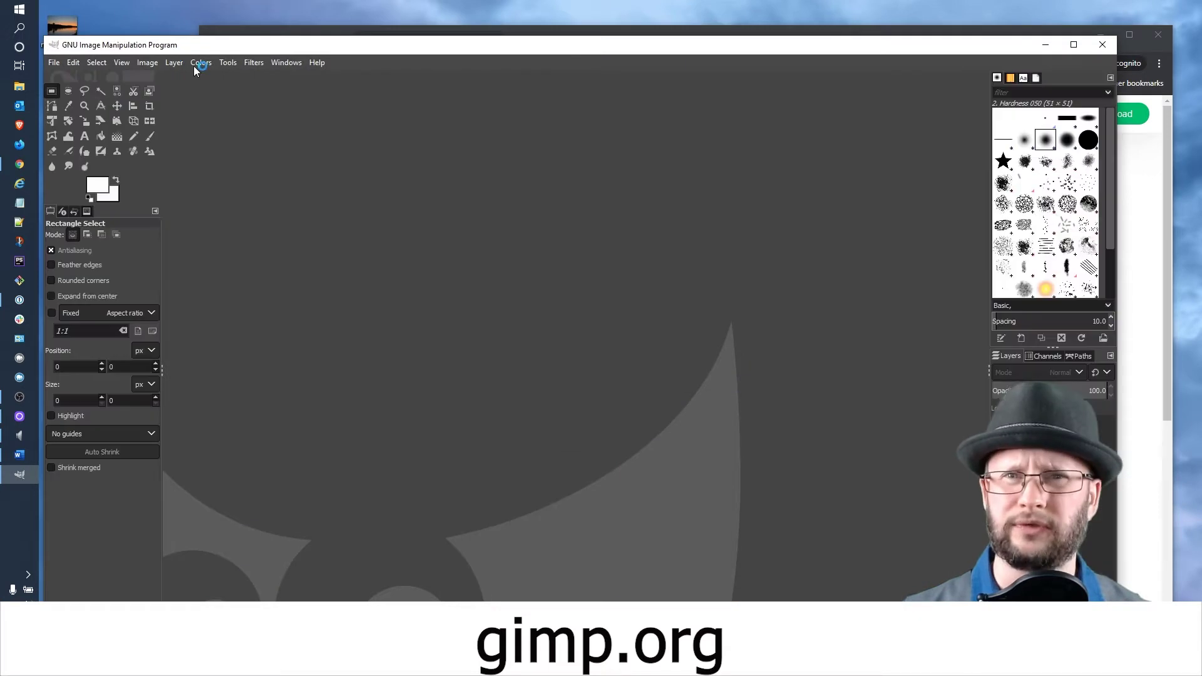
drag(298, 49, 349, 34)
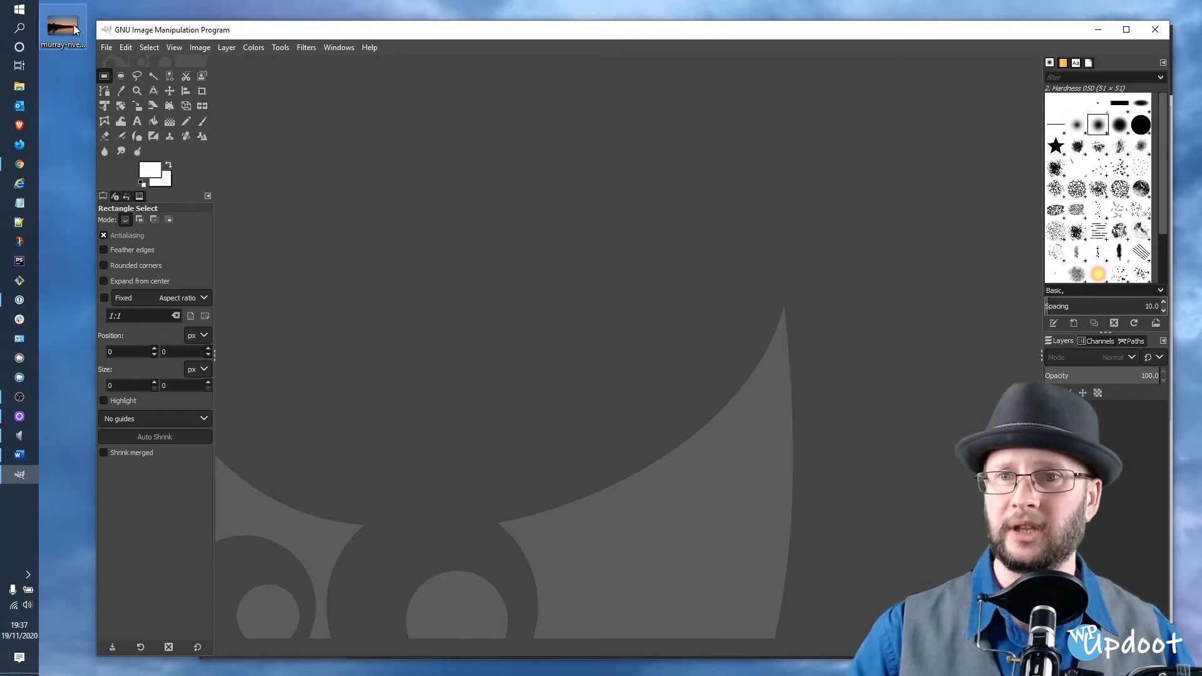
drag(56, 24, 578, 263)
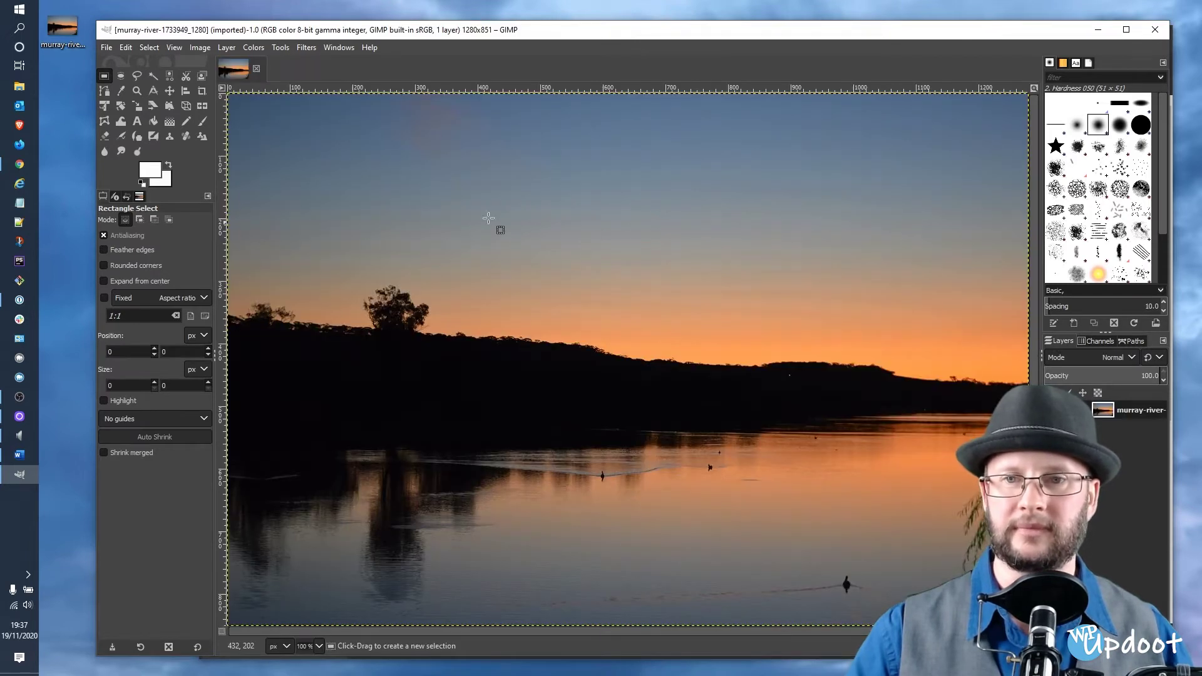
Scale the sunset photo from 1280×851 down to 800×532 with Image > Scale Image
click(199, 47)
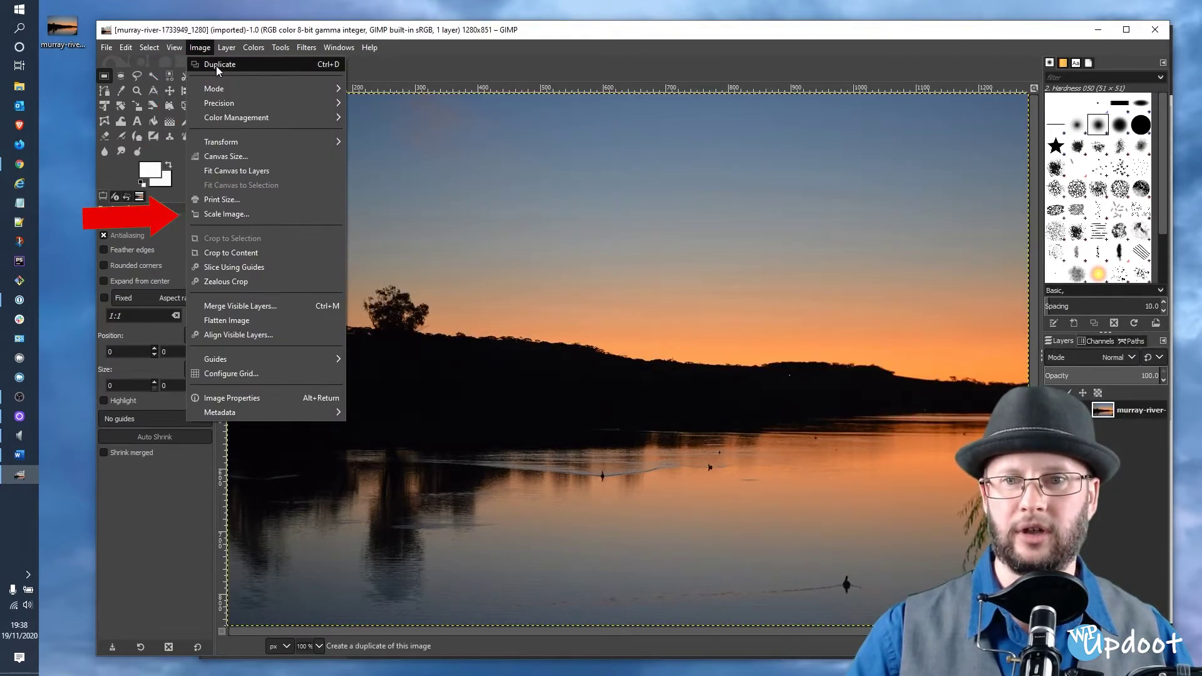
click(227, 214)
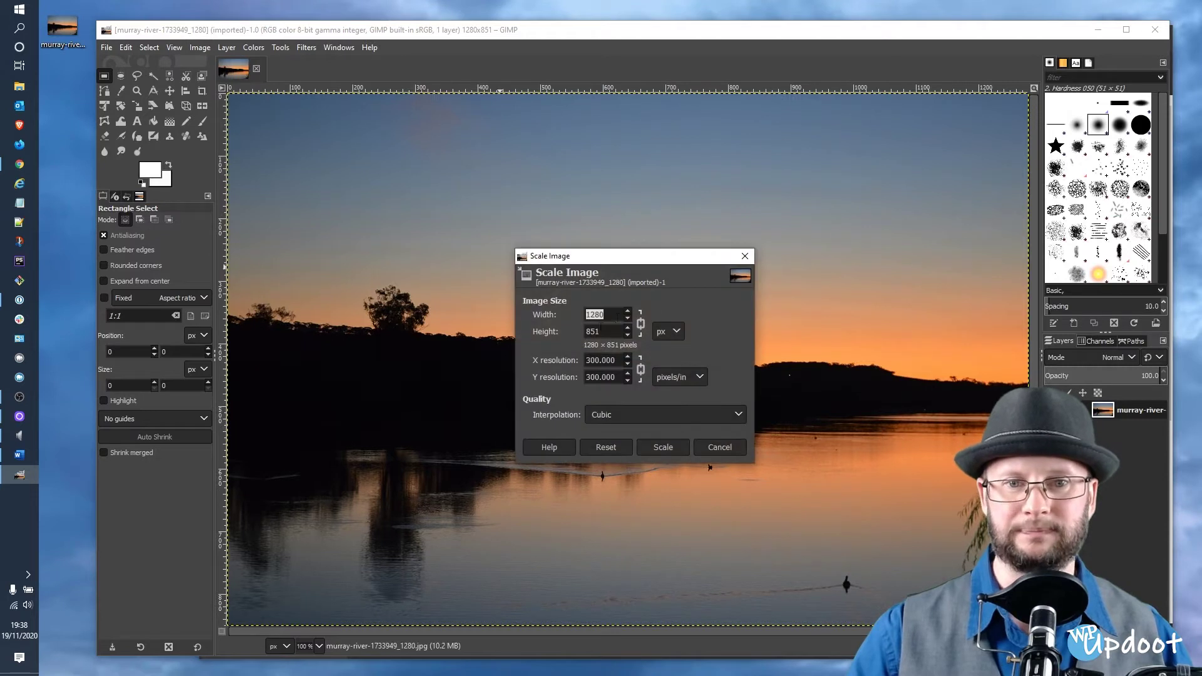
double_click(613, 315)
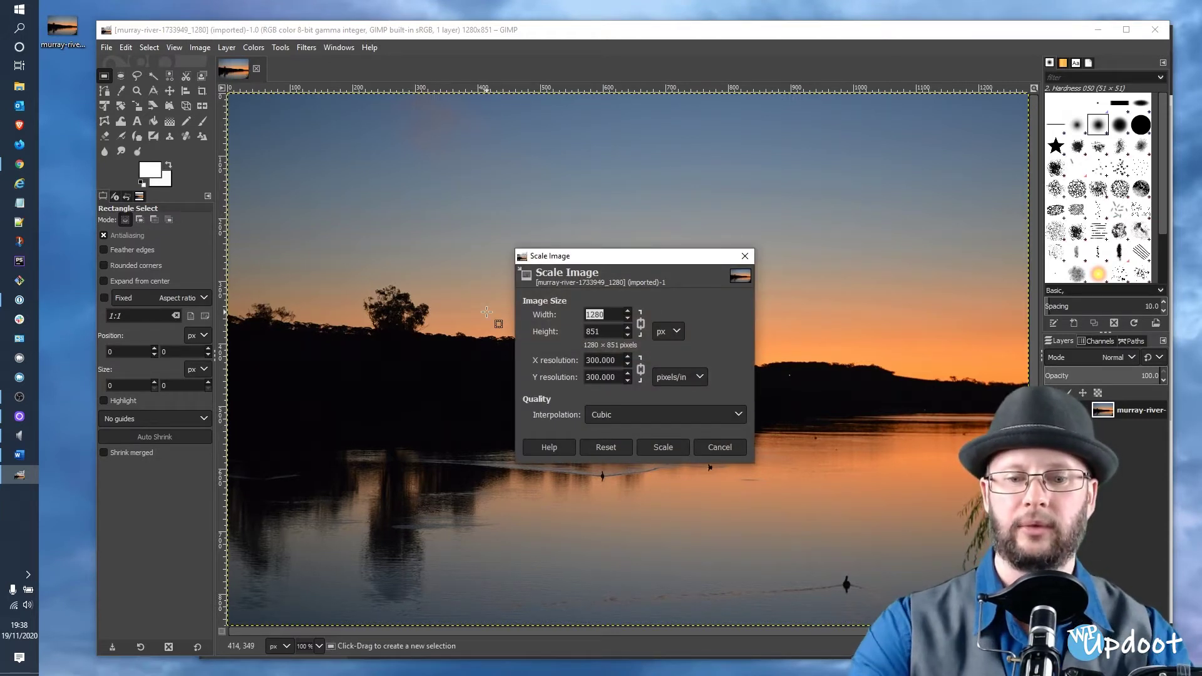
text(8)
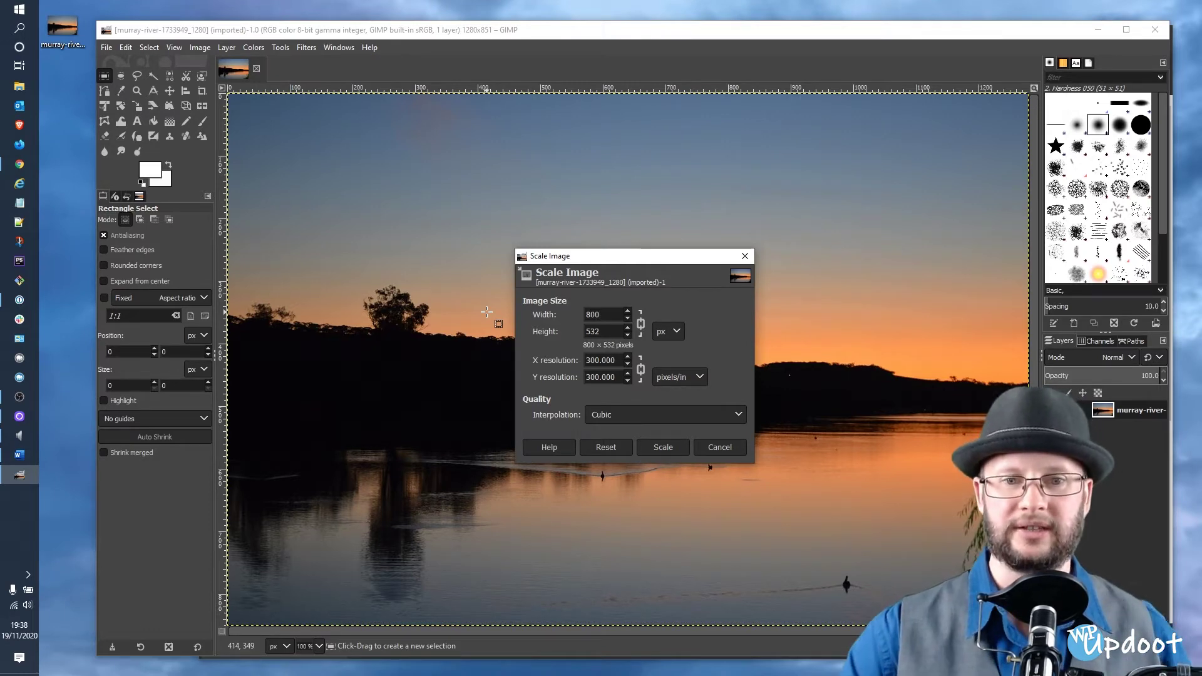
click(651, 447)
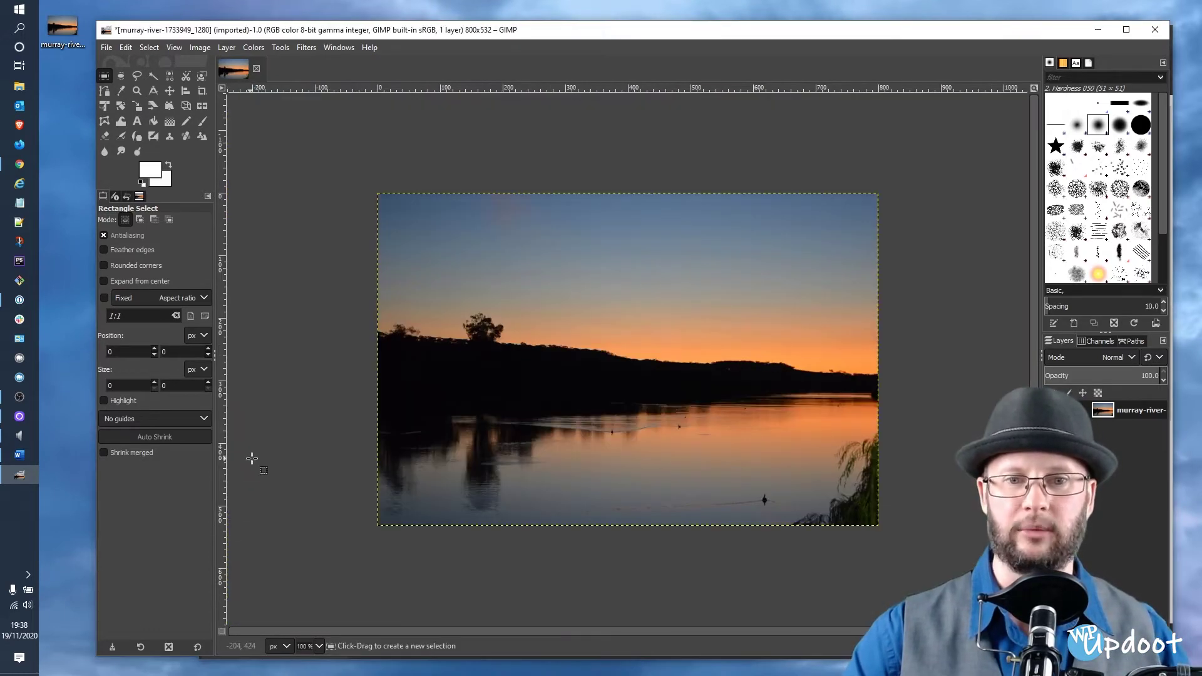
Export the resized image to the Desktop as murray-river.jpg
click(106, 48)
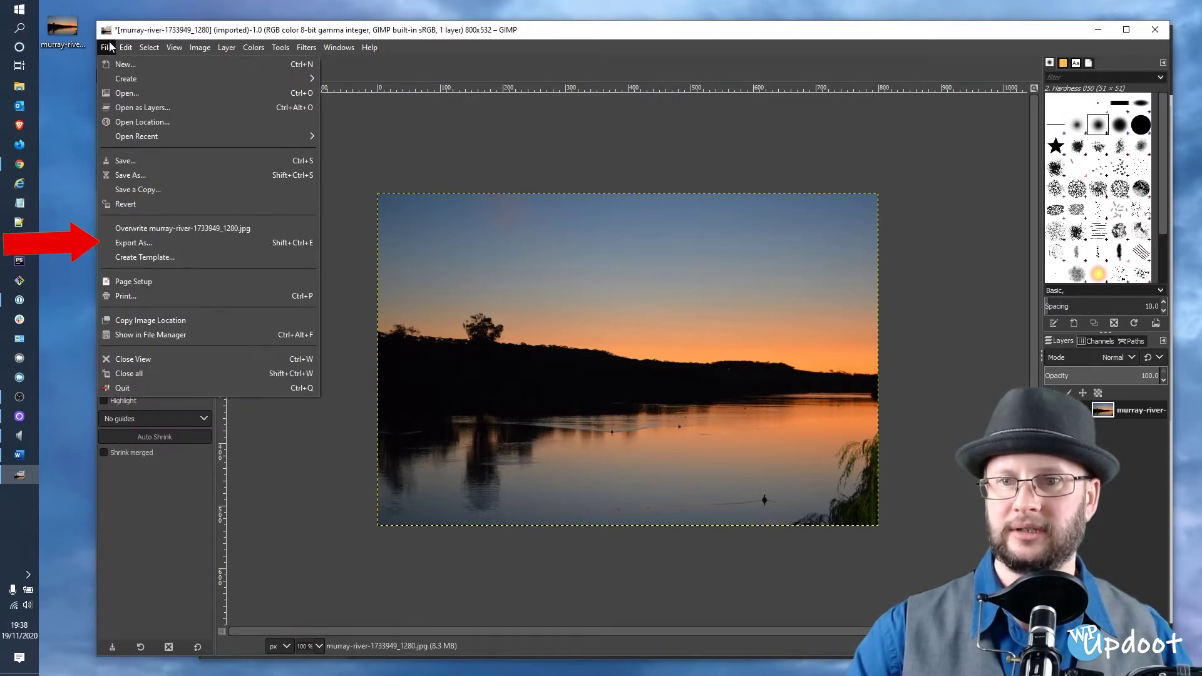
click(130, 243)
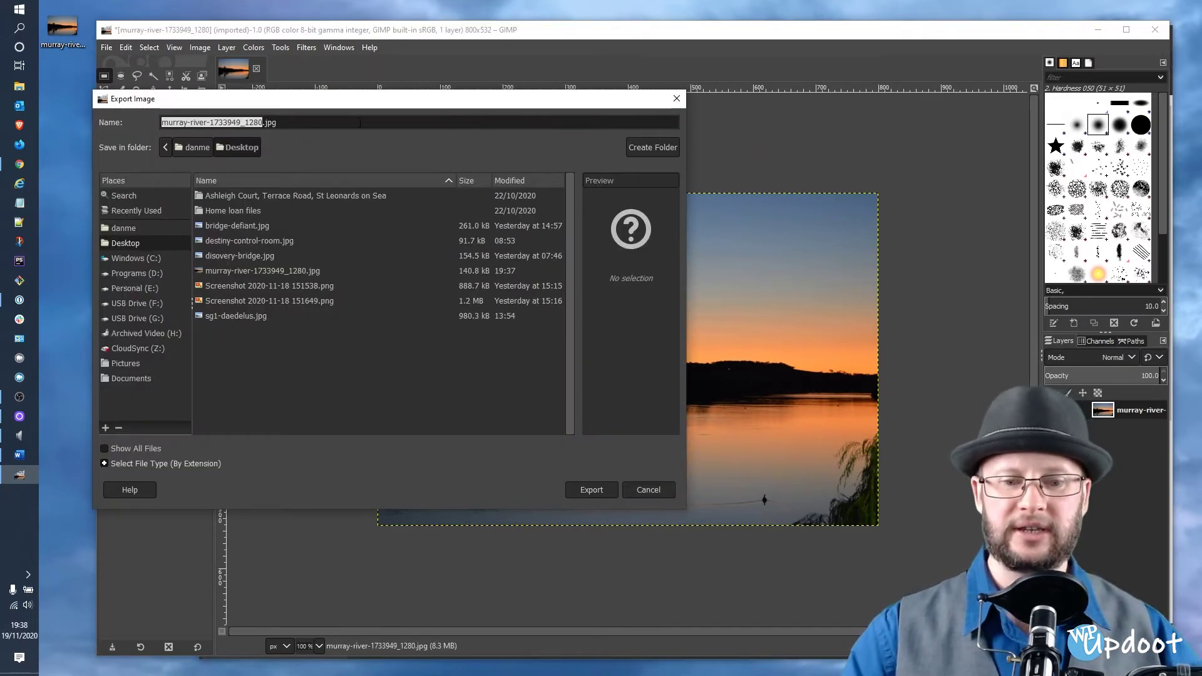
text(murray)
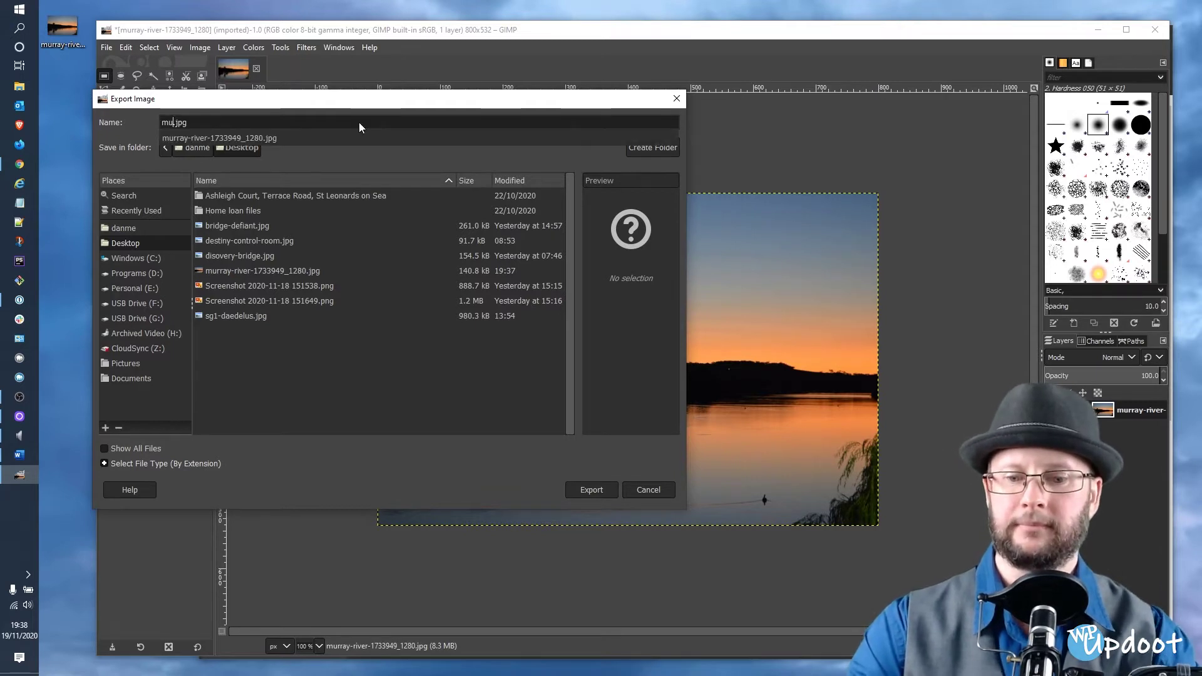
text(-river)
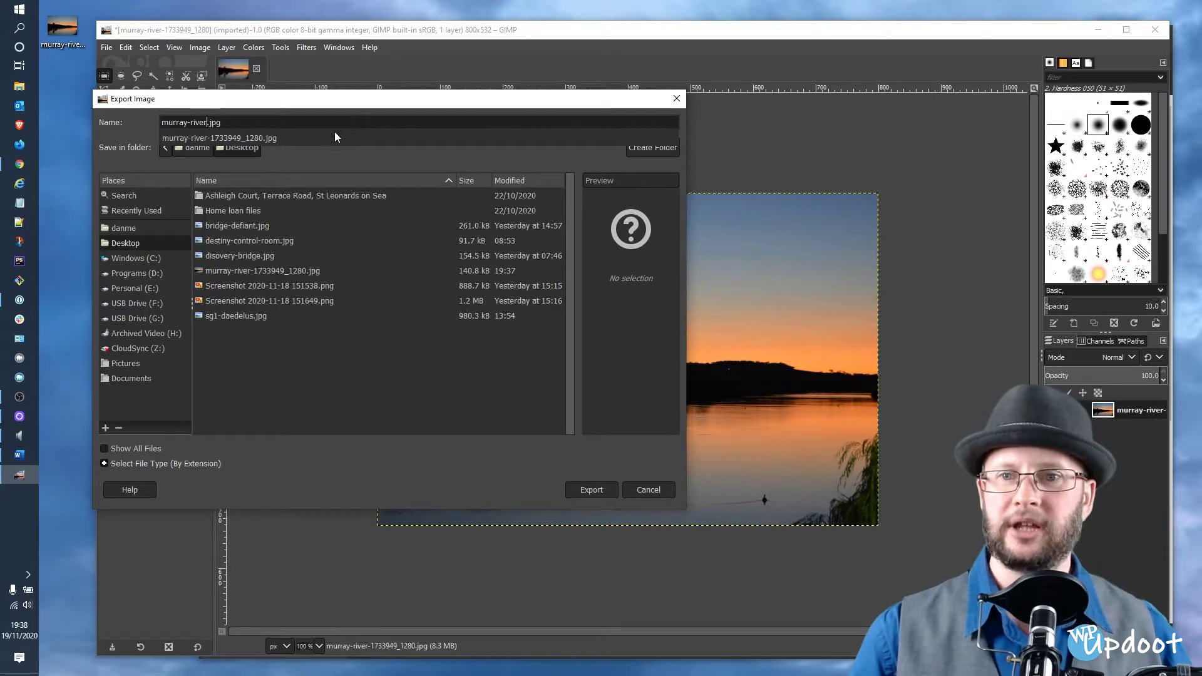
click(229, 119)
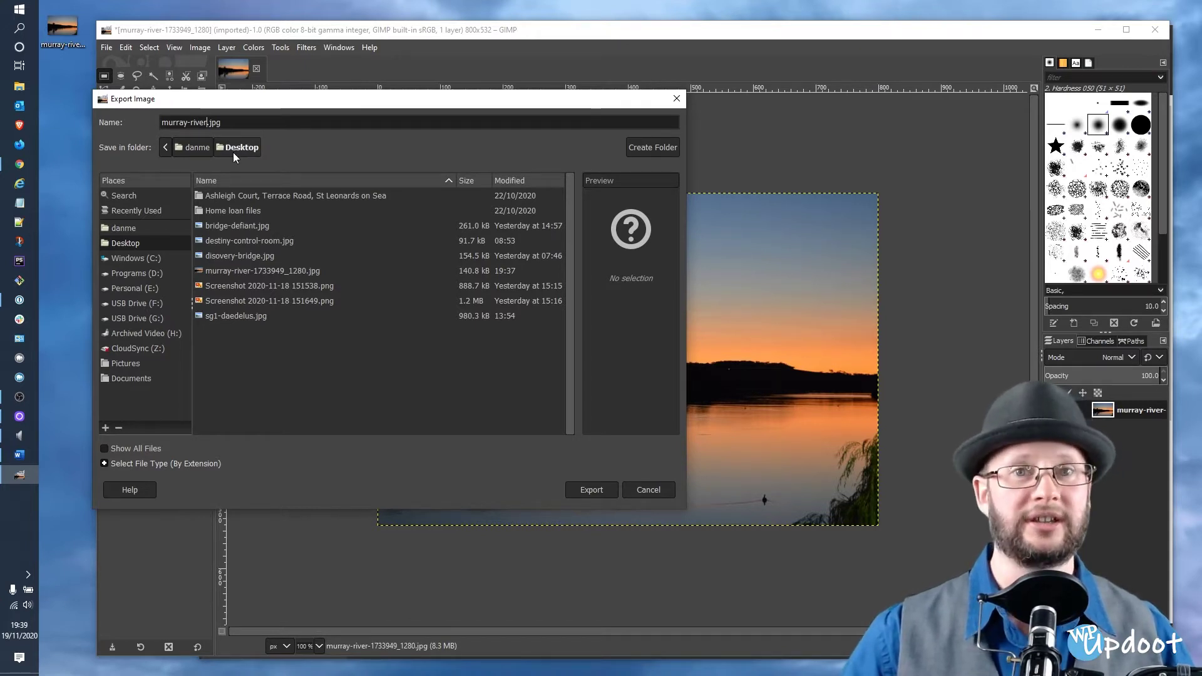
click(598, 490)
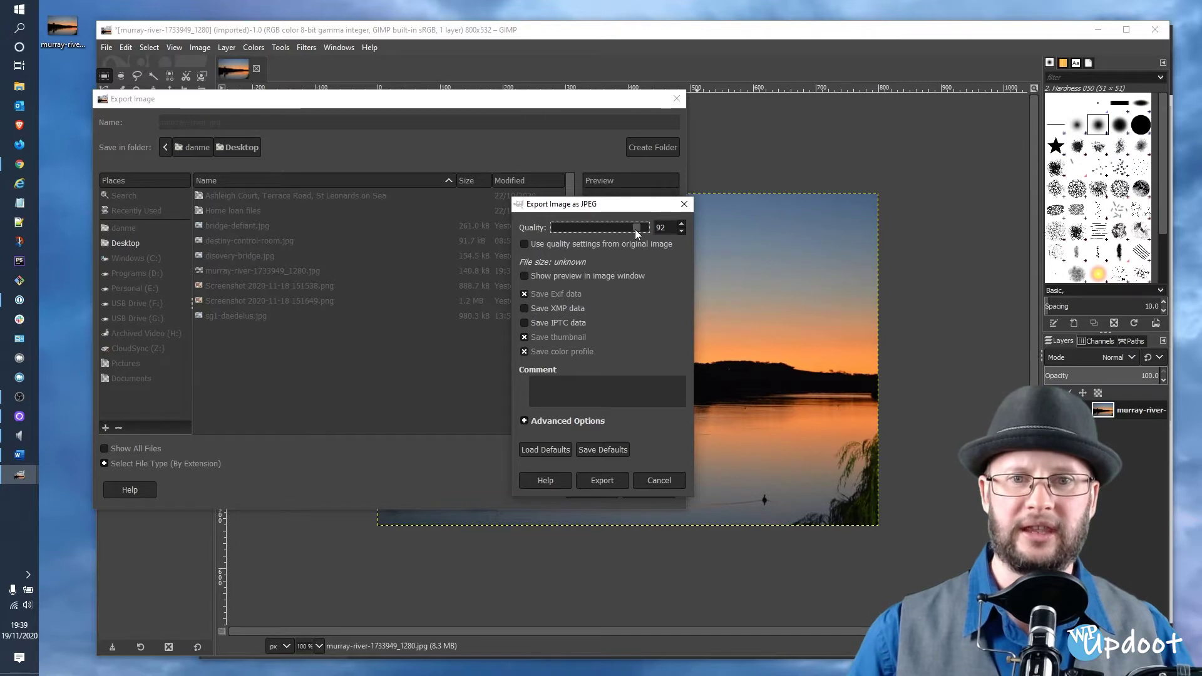
Set JPEG quality to 85, turn off thumbnail and colour profile, and export
key(Tab)
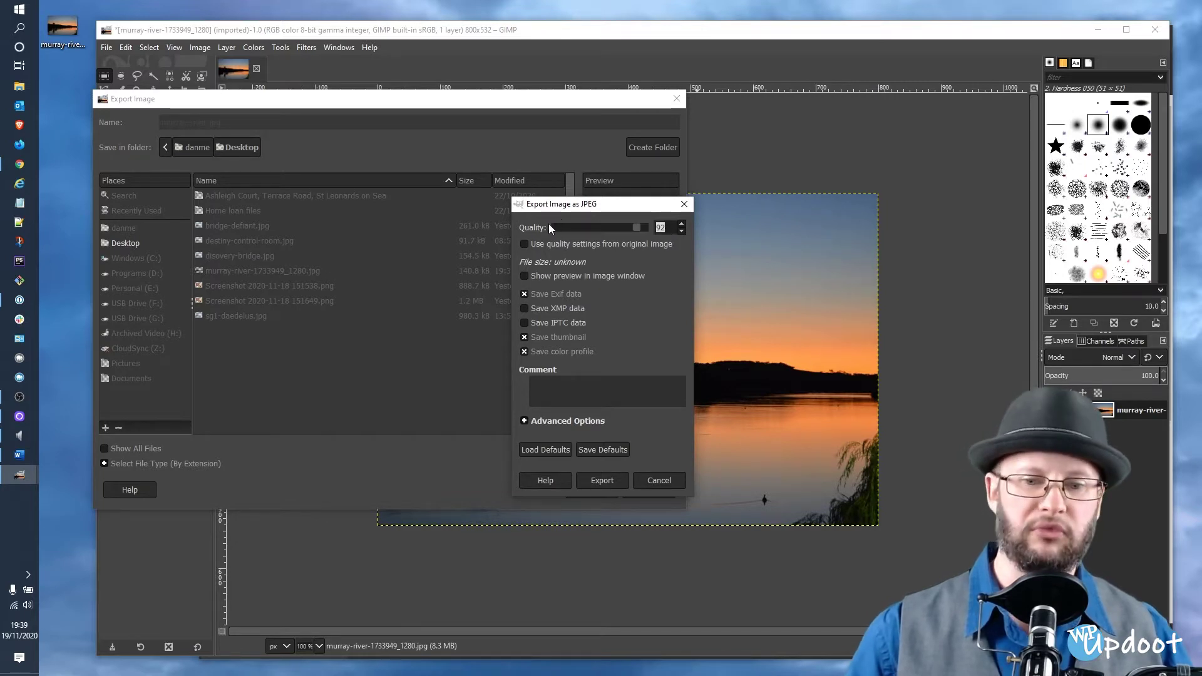
text(8)
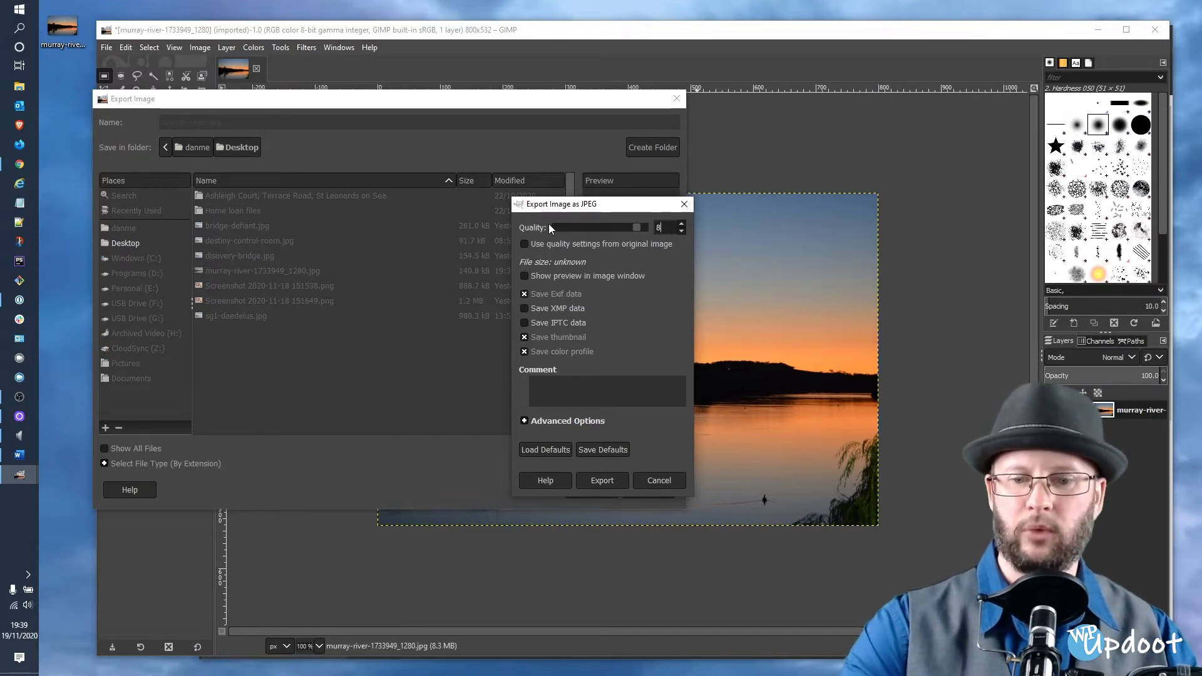
text(5)
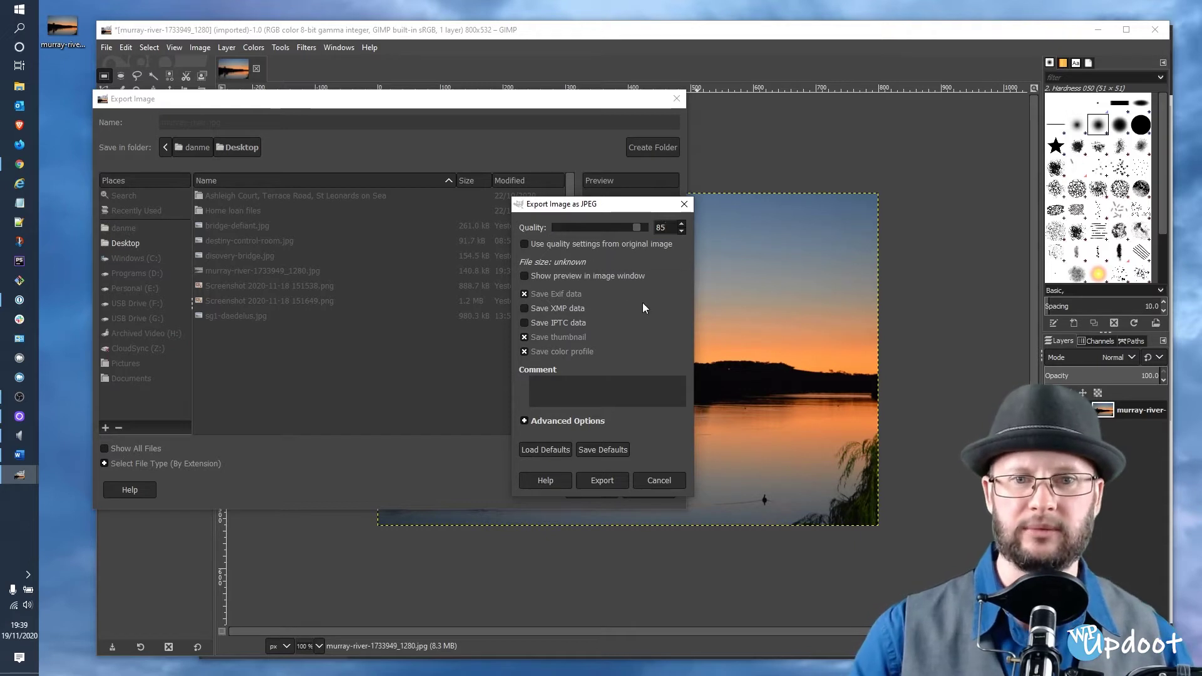
click(524, 336)
click(524, 351)
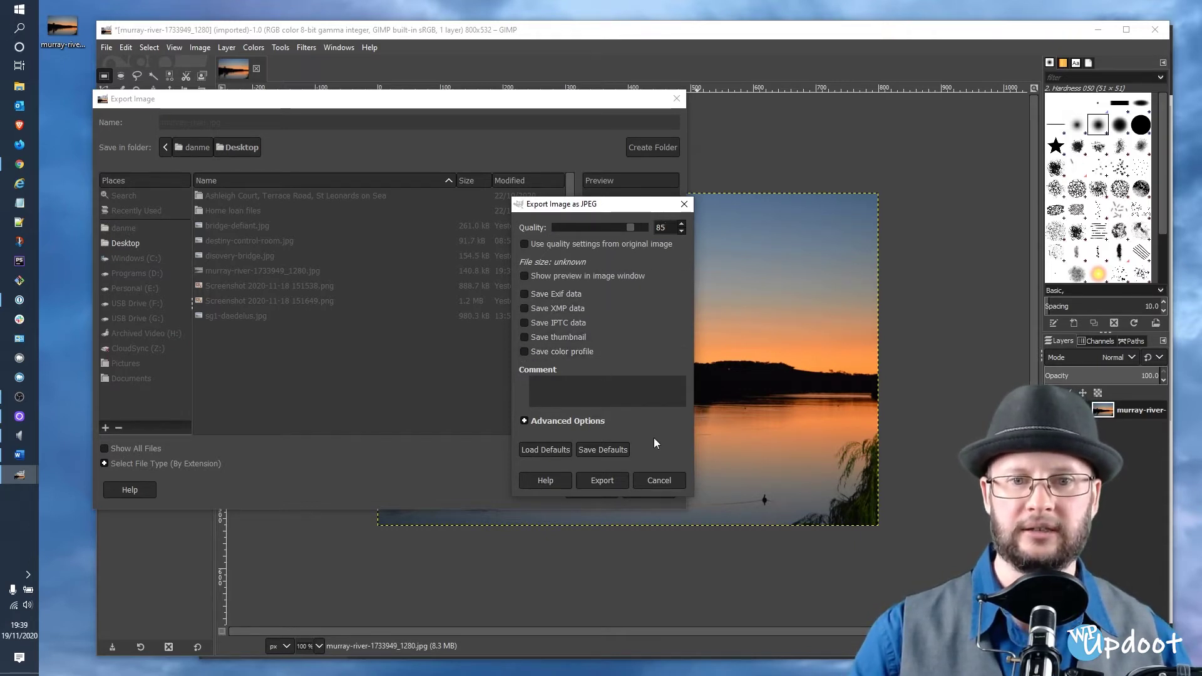
click(592, 479)
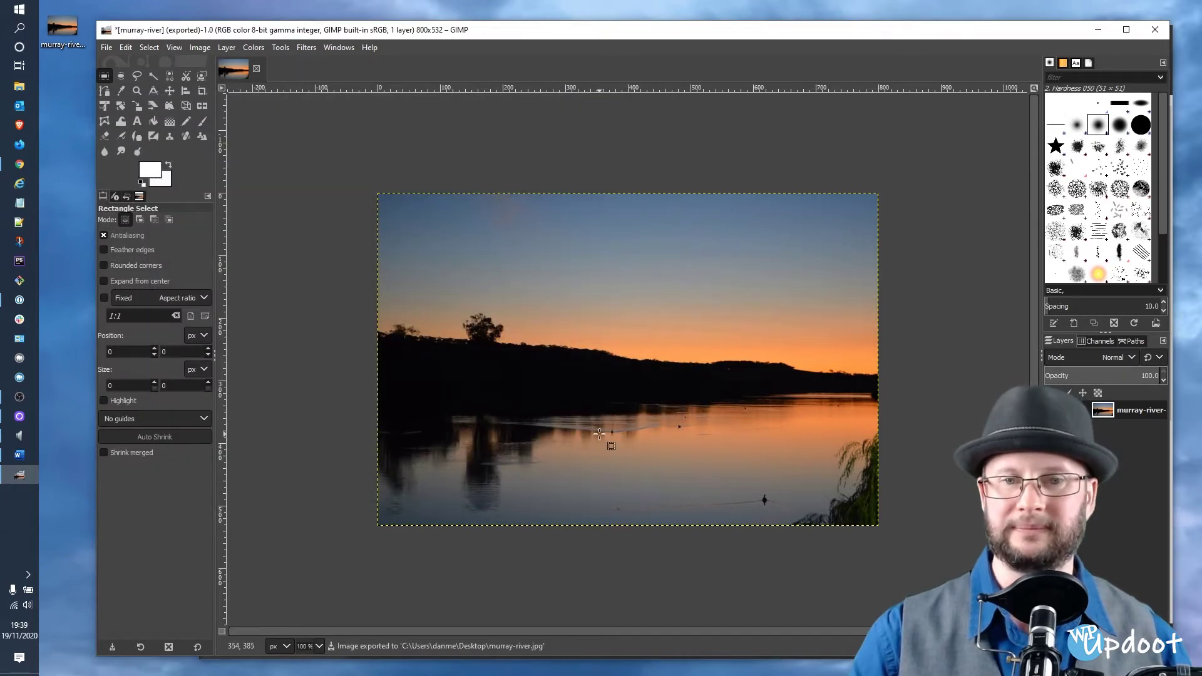
click(49, 100)
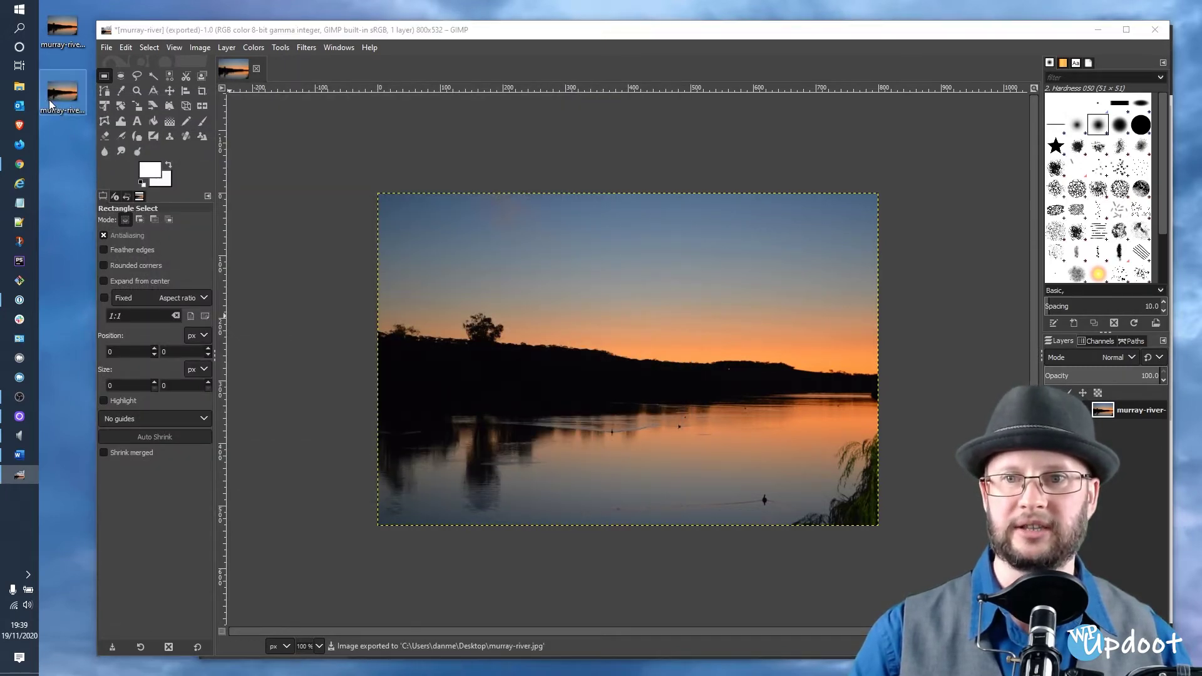
mouse_move(65, 102)
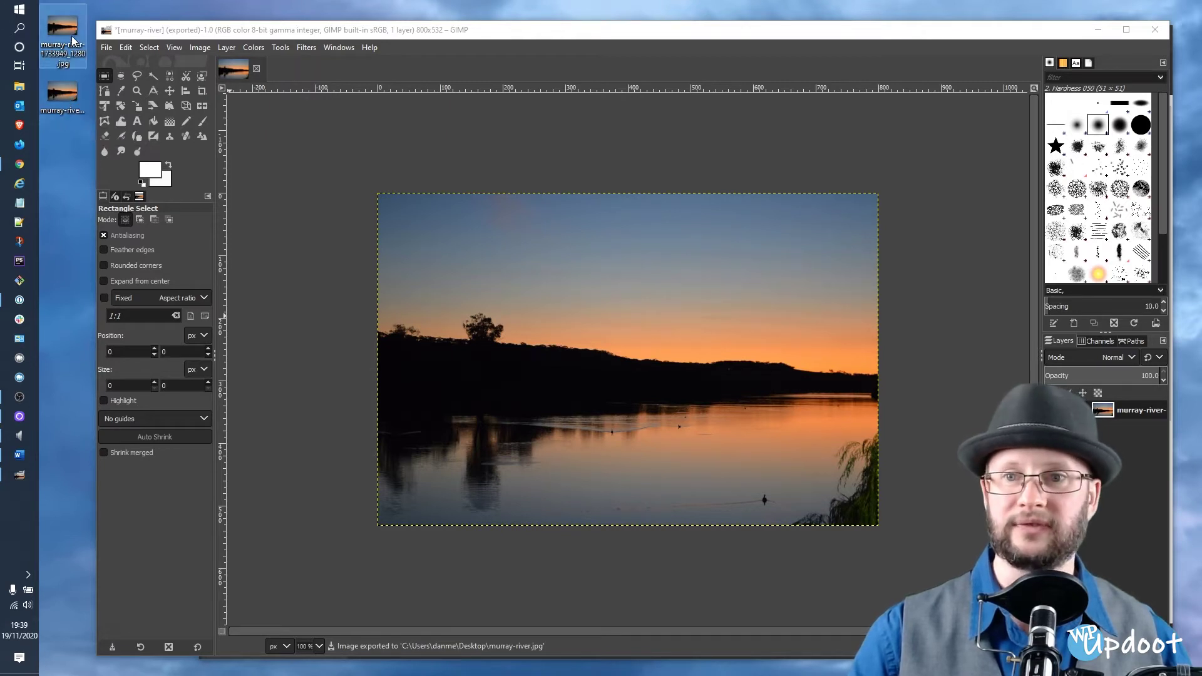
mouse_move(78, 35)
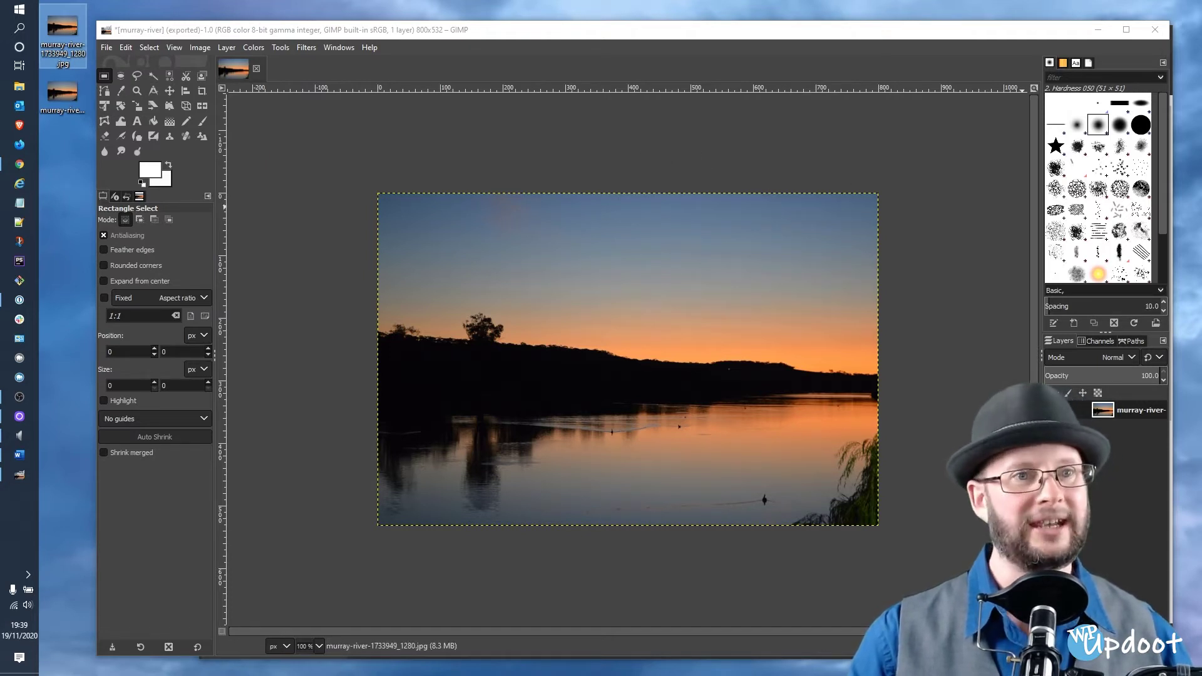
Quit GIMP, discarding the unsaved image changes
click(1155, 29)
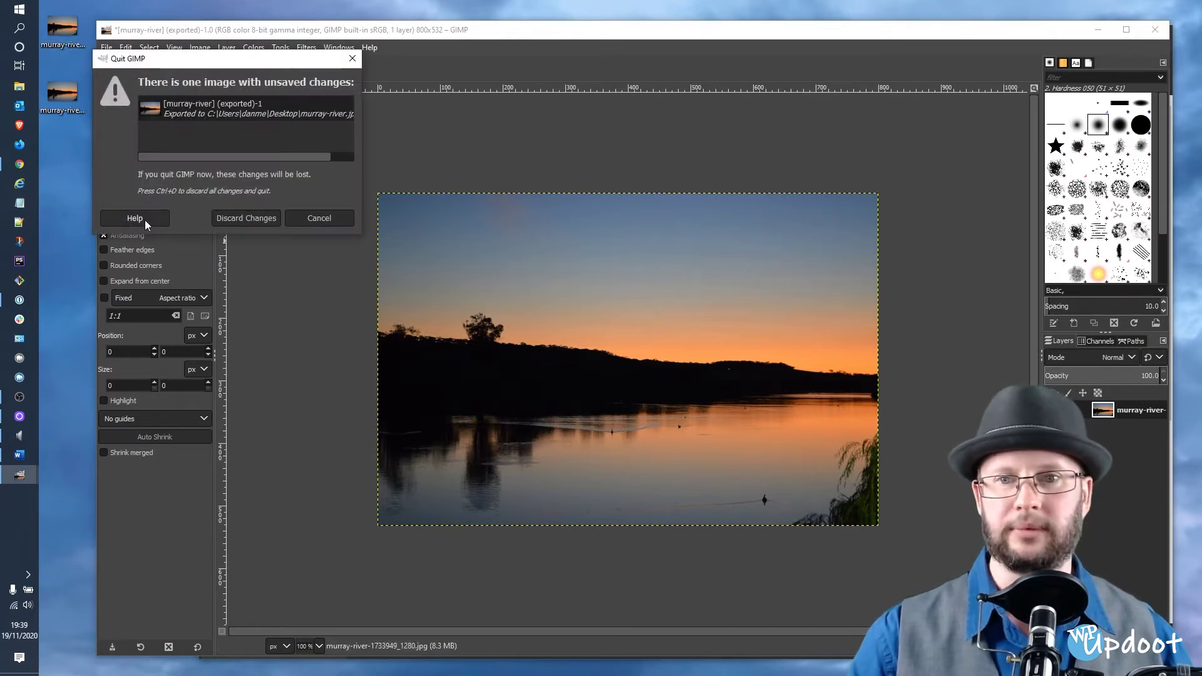
click(255, 217)
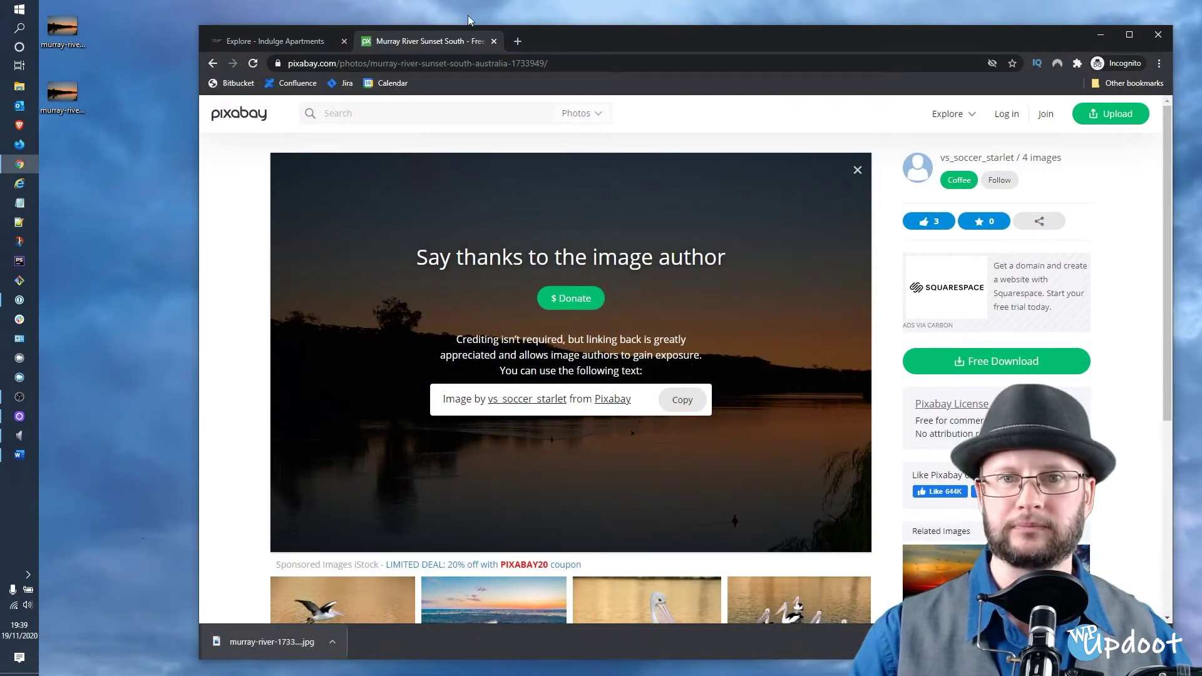
Close the Pixabay tab and go to the Indulge Apartments WordPress Dashboard
click(492, 41)
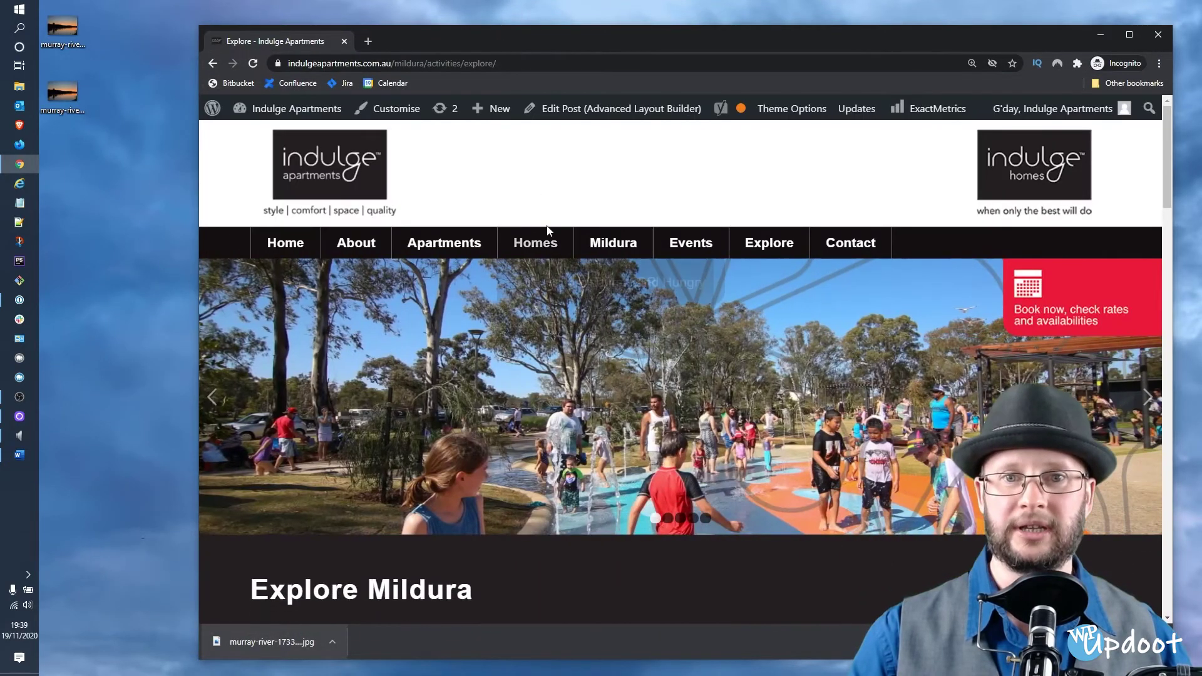
mouse_move(267, 112)
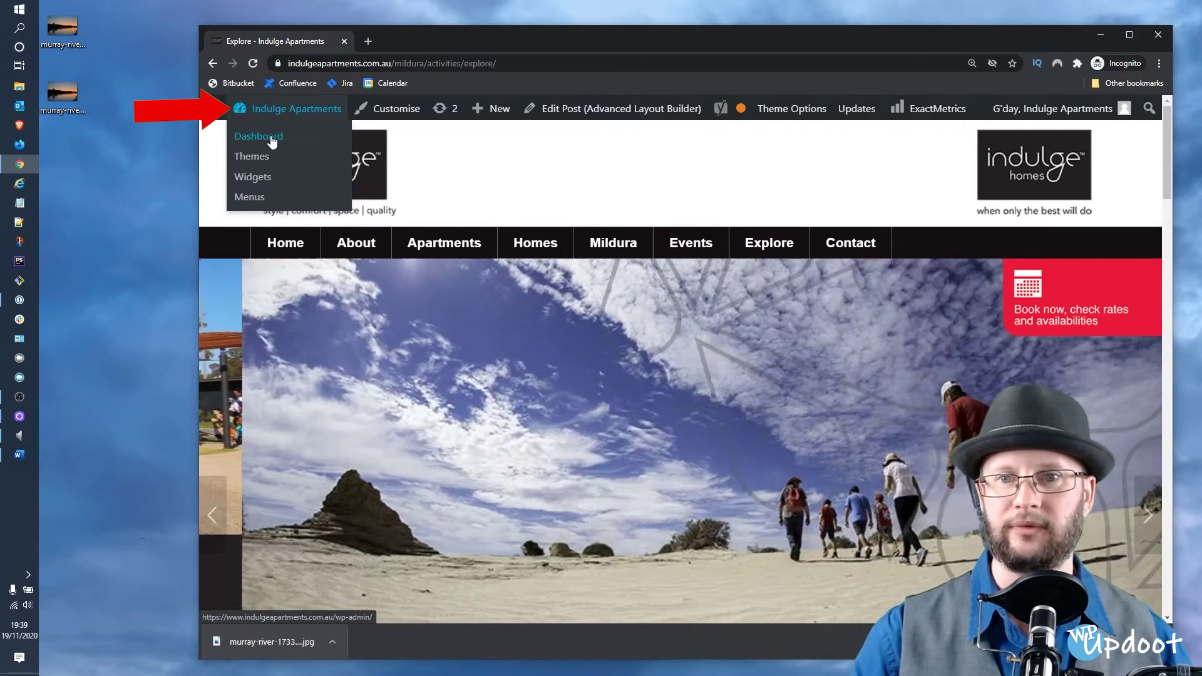
click(266, 142)
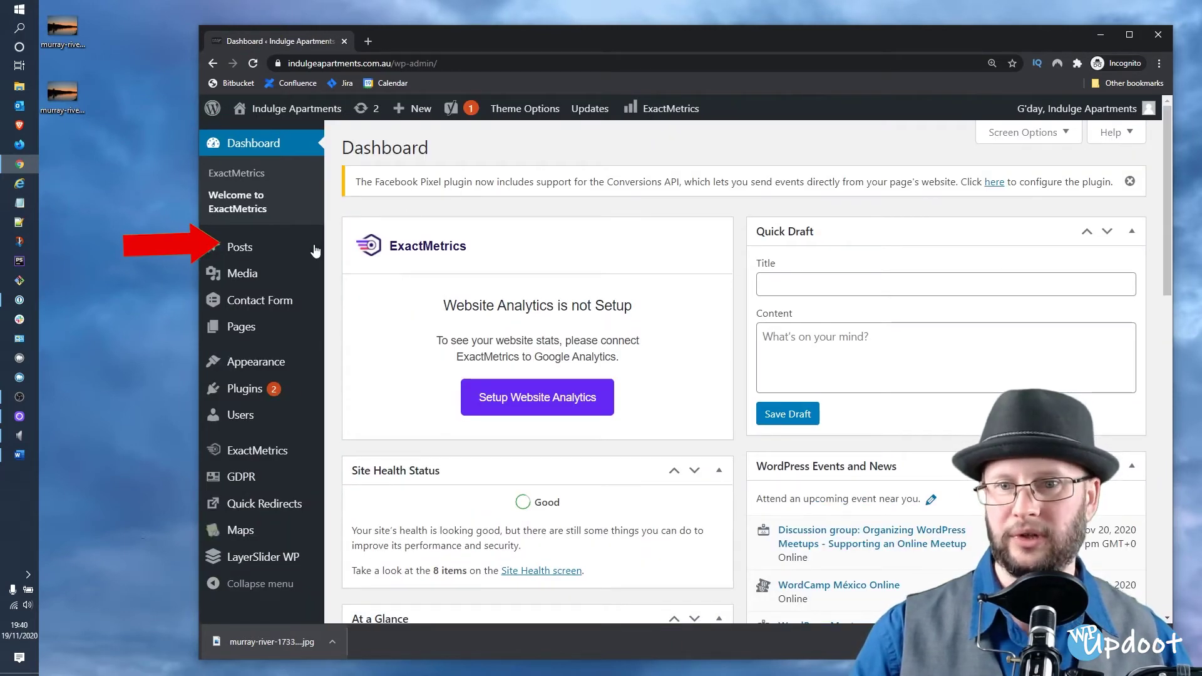
mouse_move(313, 250)
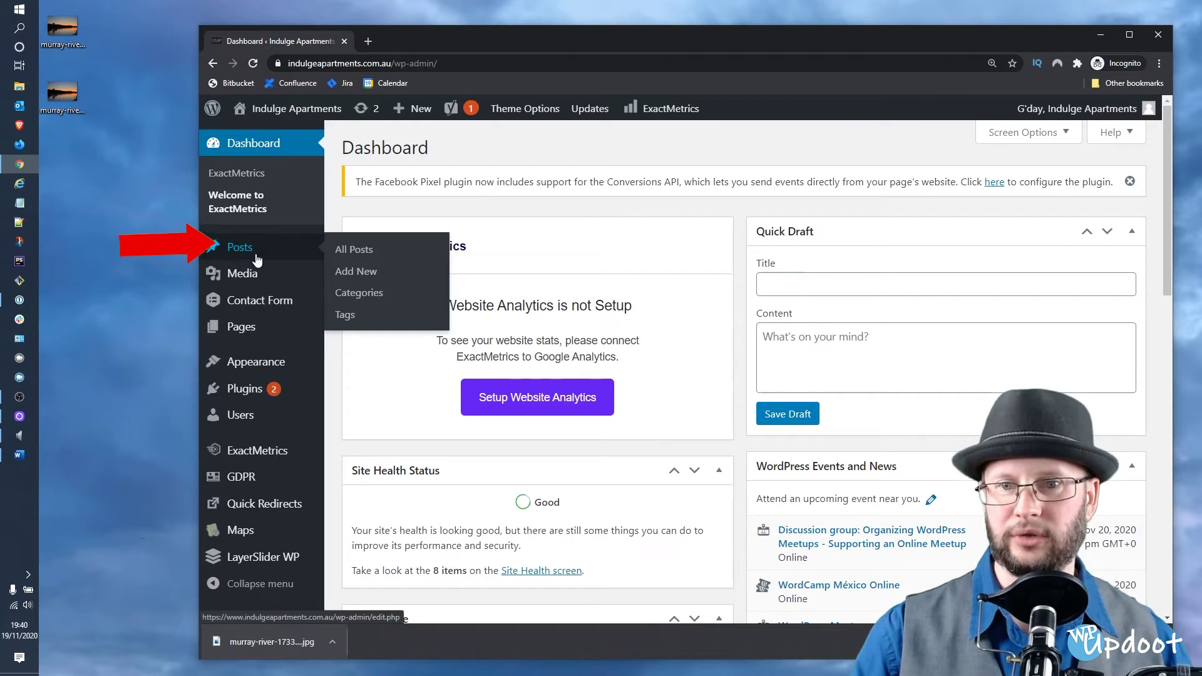
Add a new post titled 'Murray River Riverfront', fixing the typo so the slug generates
click(354, 278)
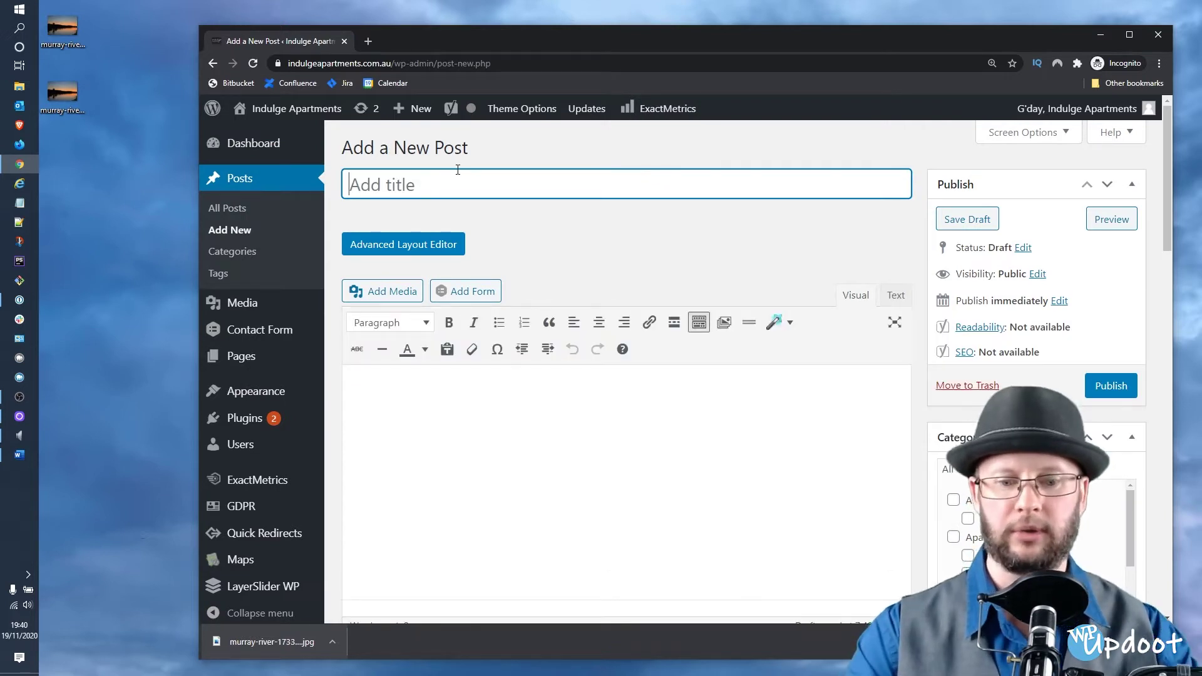
text(Murray River R)
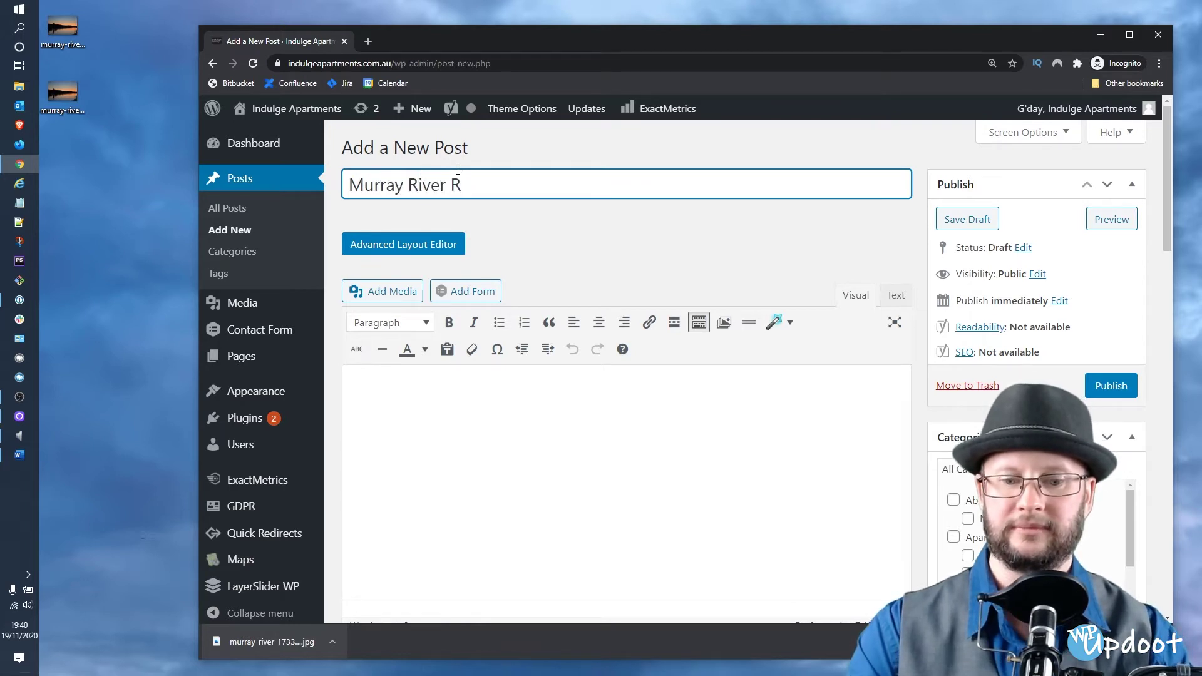
text(iv)
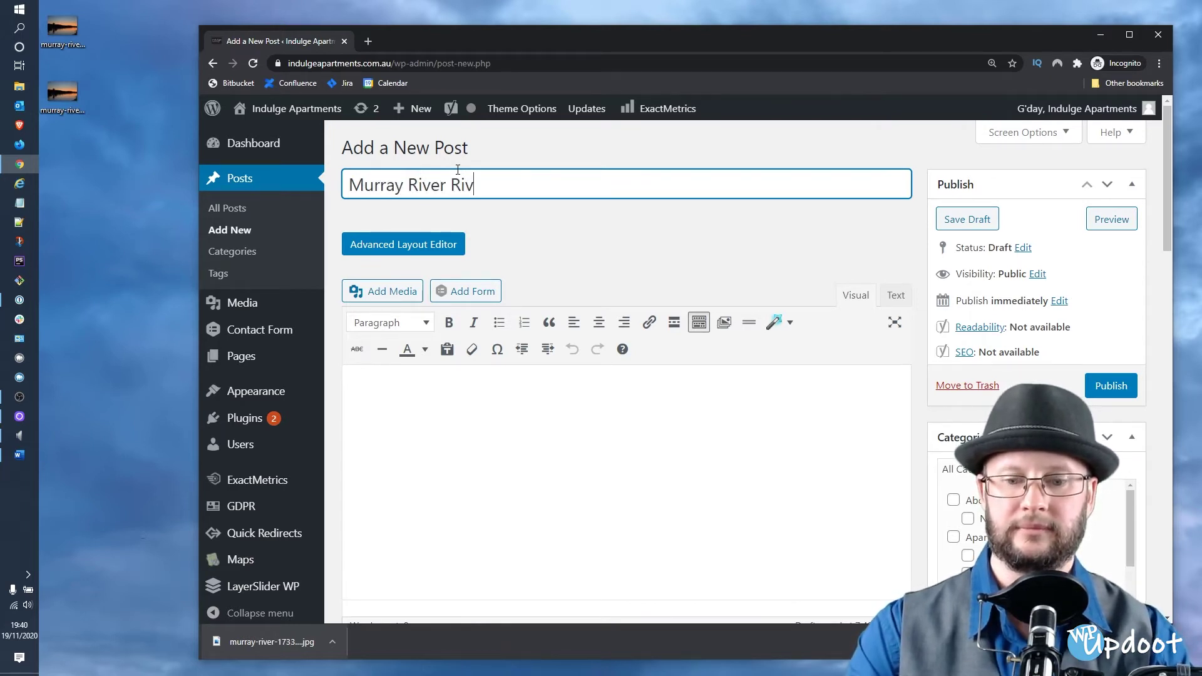
text(er)
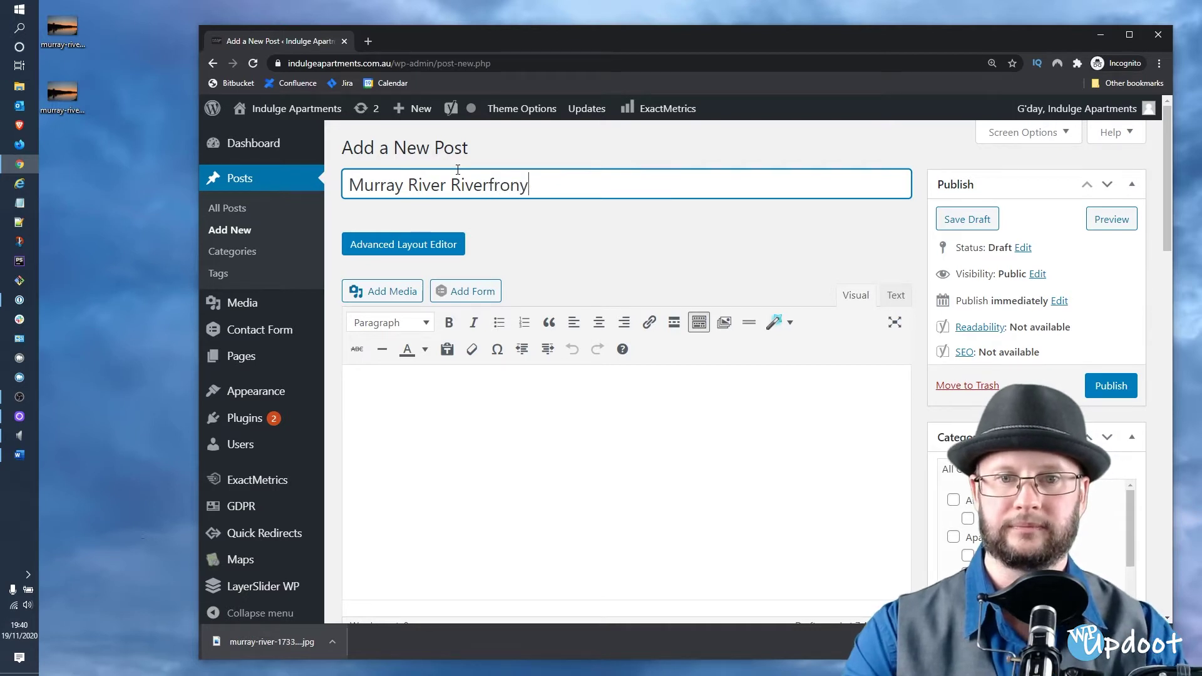
text(frony)
key(BackSpace)
text(t)
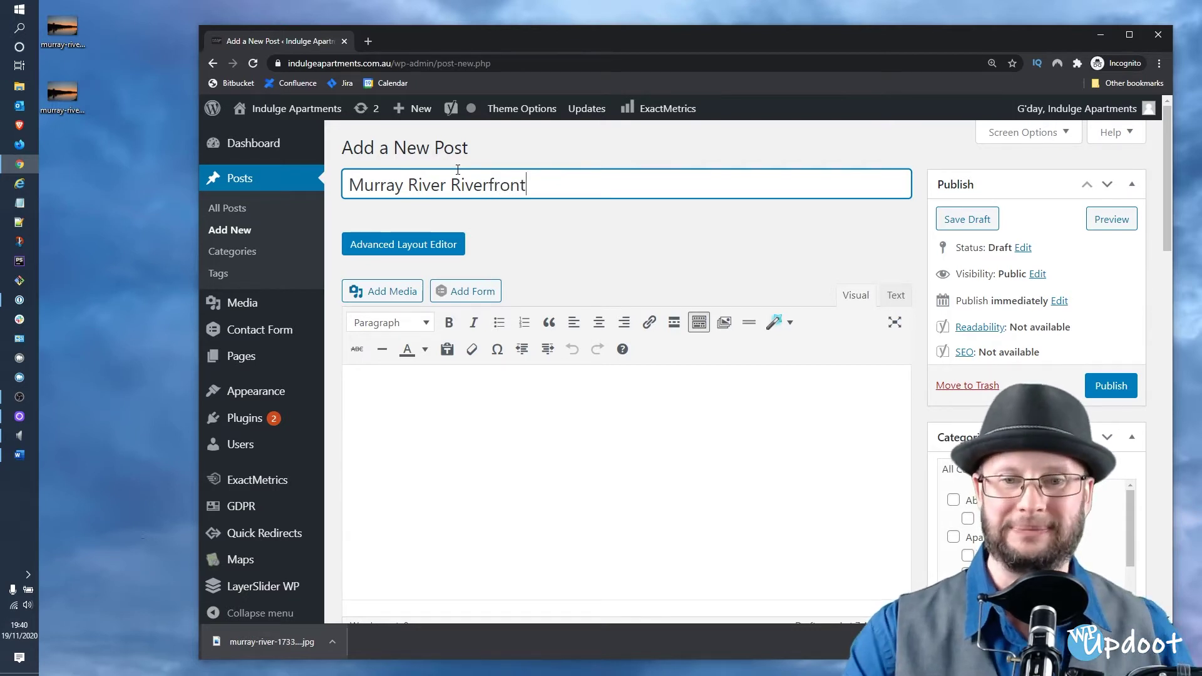
click(558, 214)
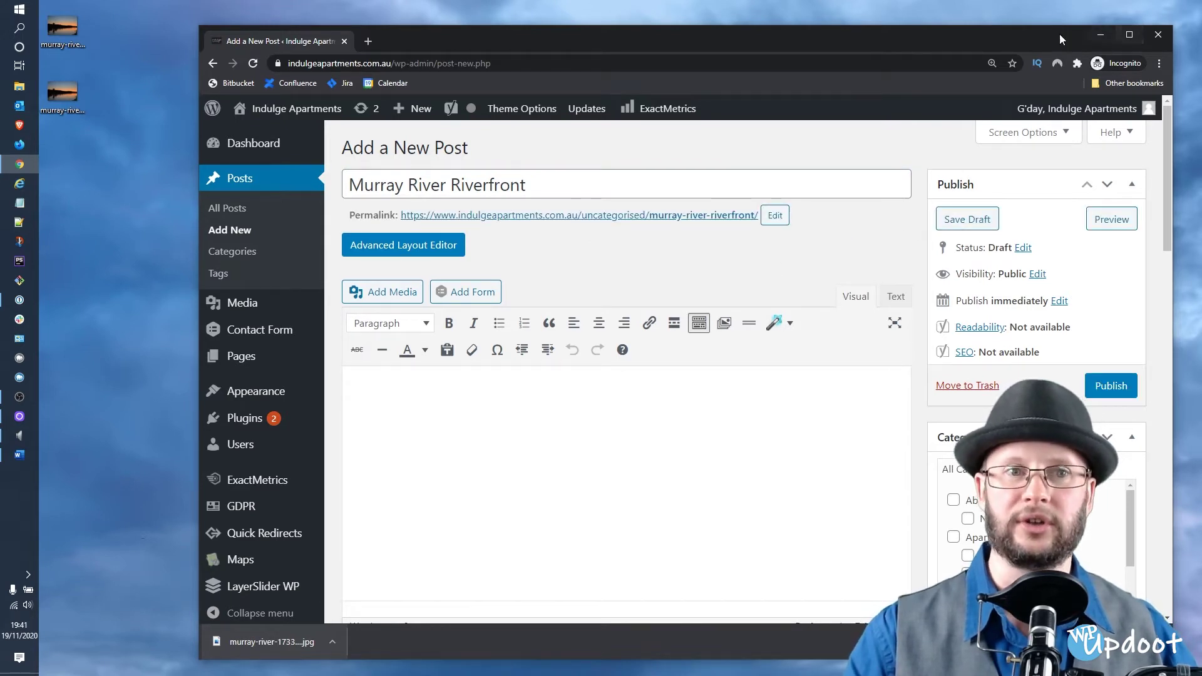
drag(1059, 34, 871, 30)
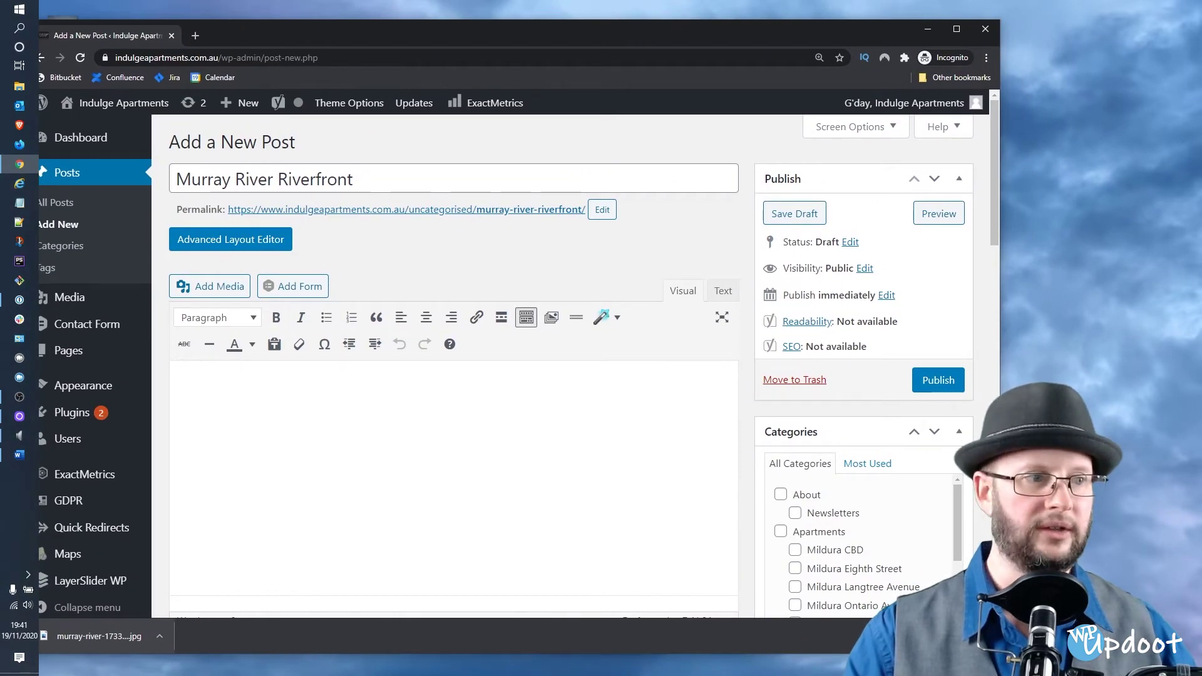
key(alt+Tab)
key(alt+Tab)
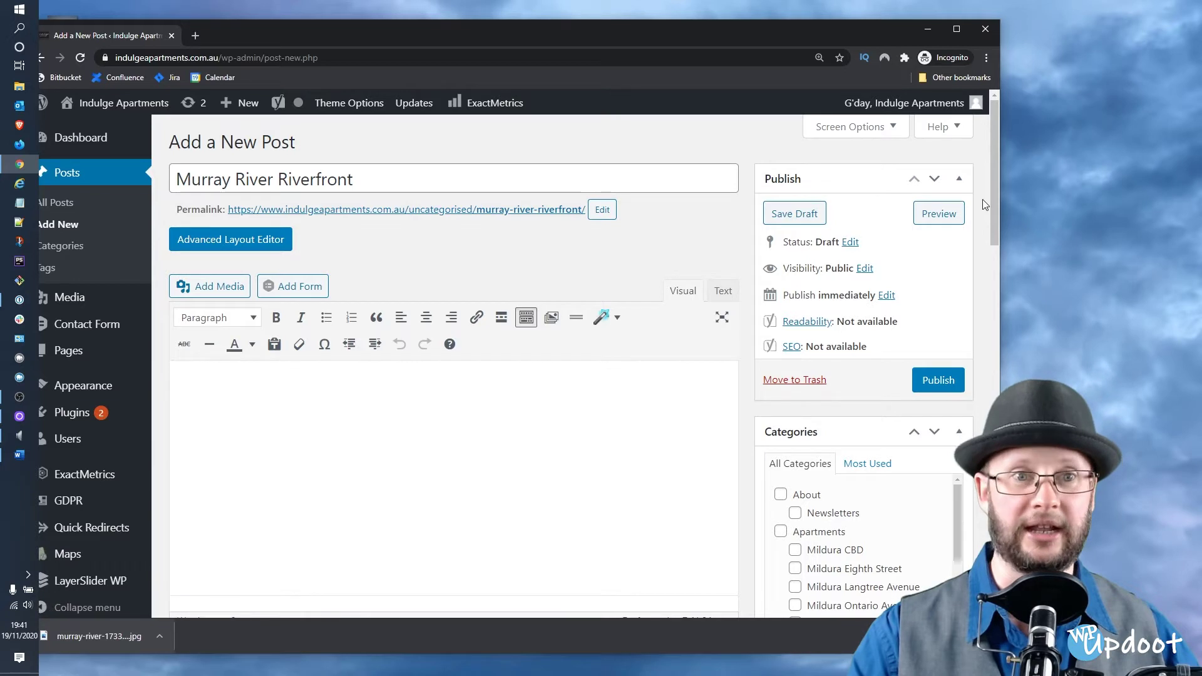
Tick the Mildura › Activities category, then switch the post to the Avia Layout Builder
drag(996, 150, 961, 302)
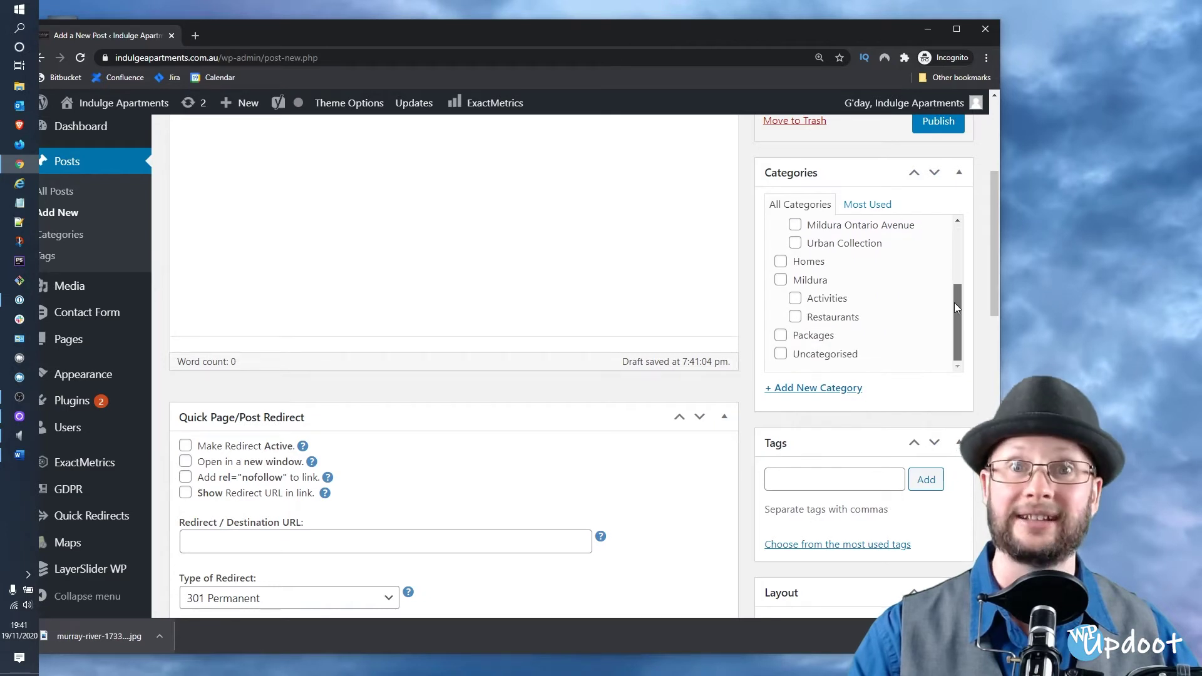
click(796, 301)
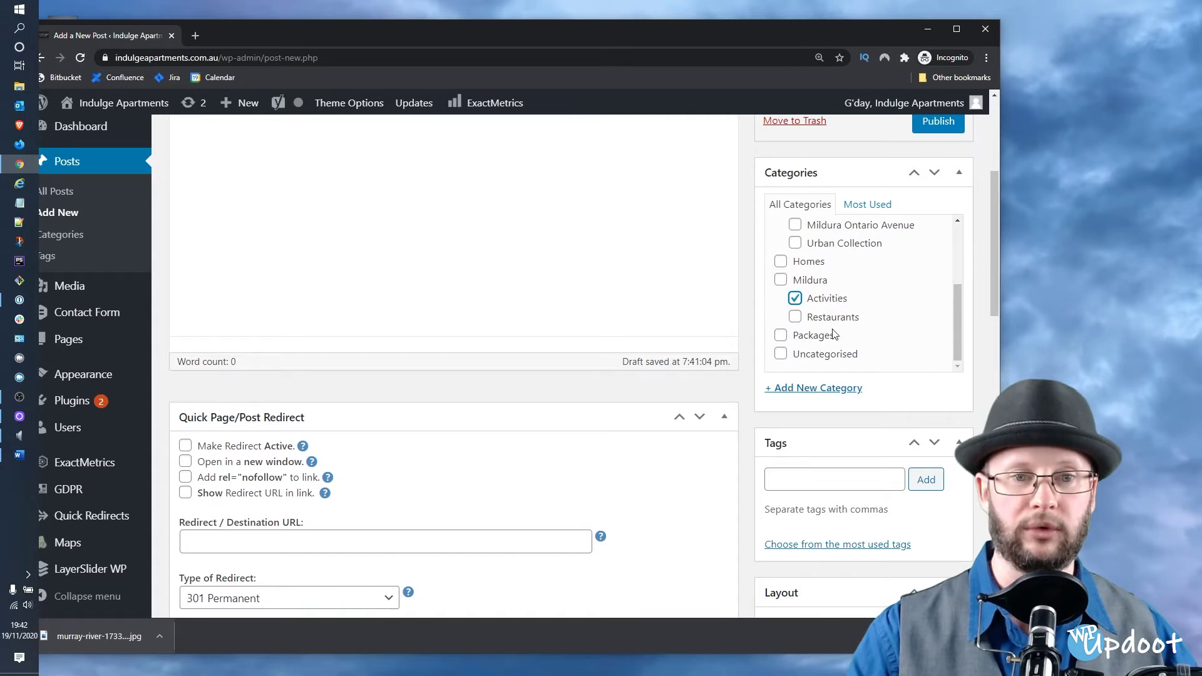
click(835, 389)
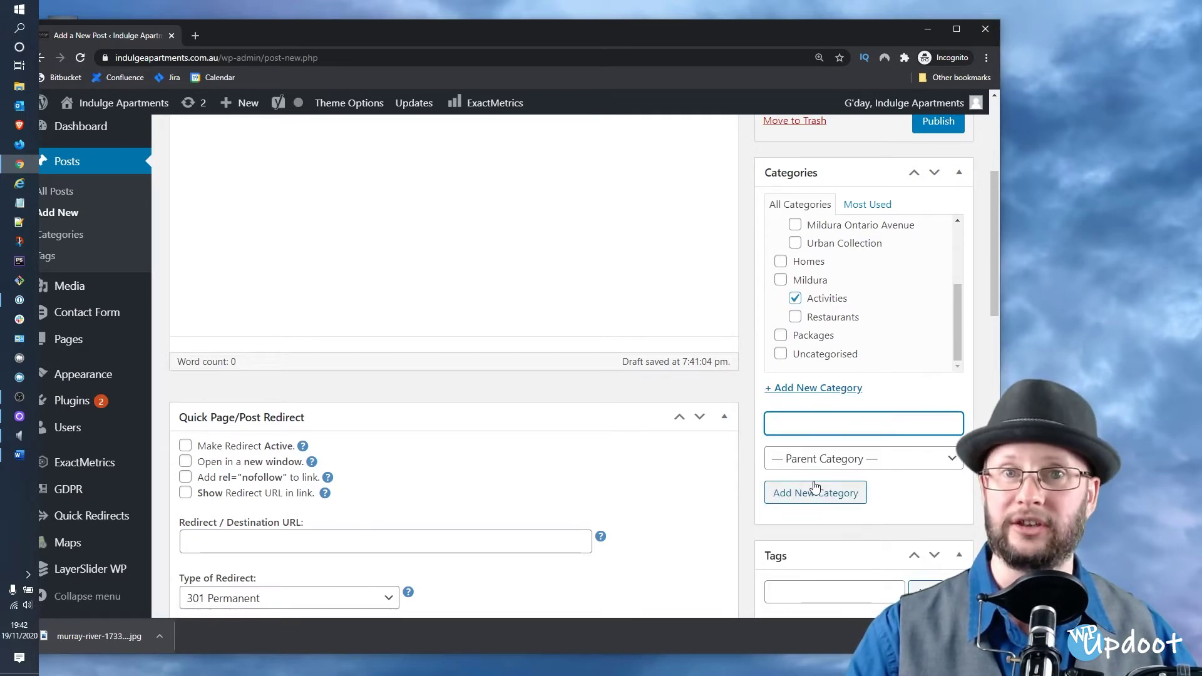
scroll(858, 315, up, 1)
scroll(814, 313, down, 1)
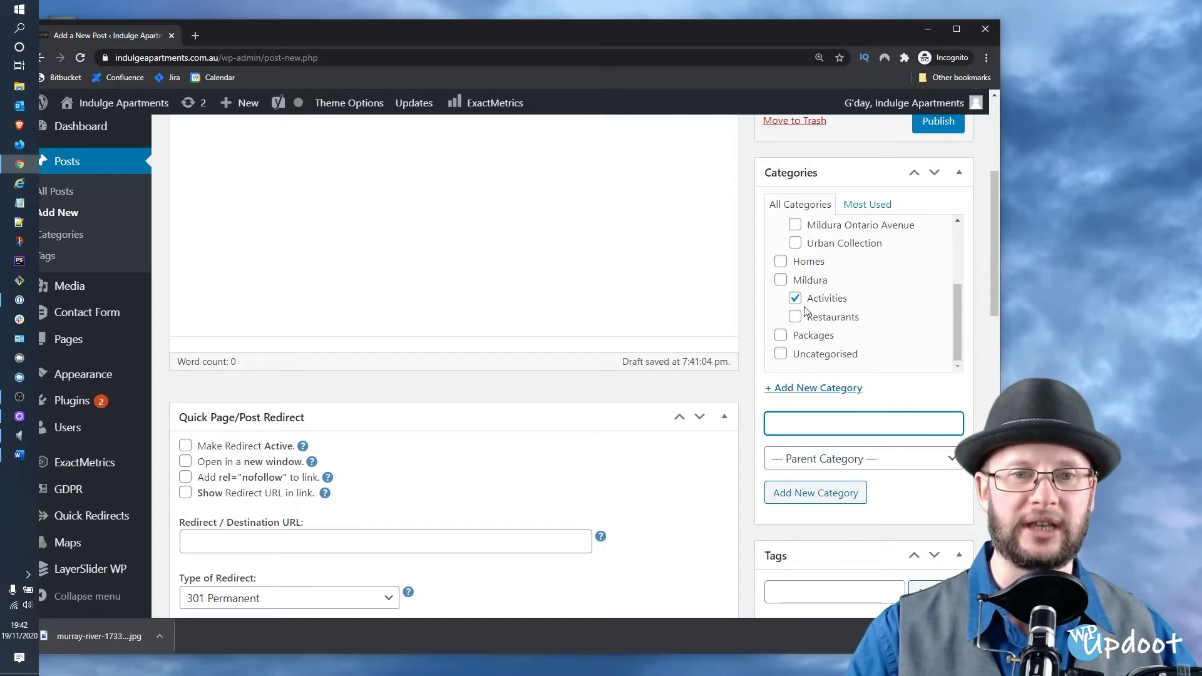
drag(996, 263, 992, 207)
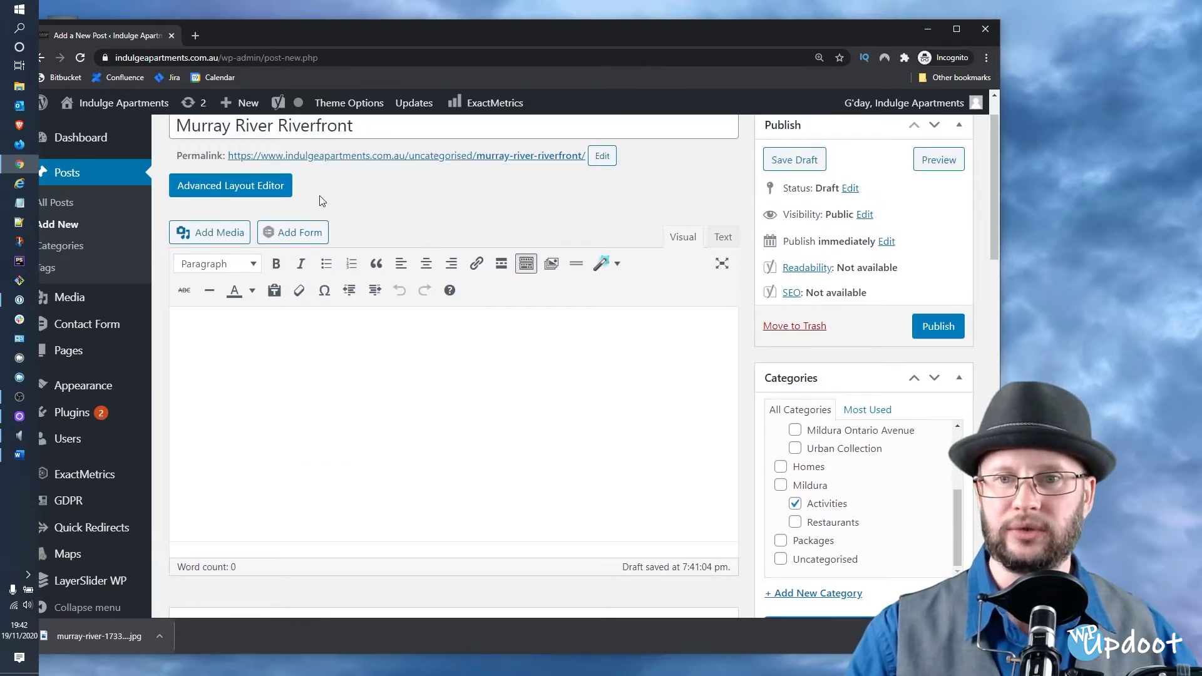
click(224, 184)
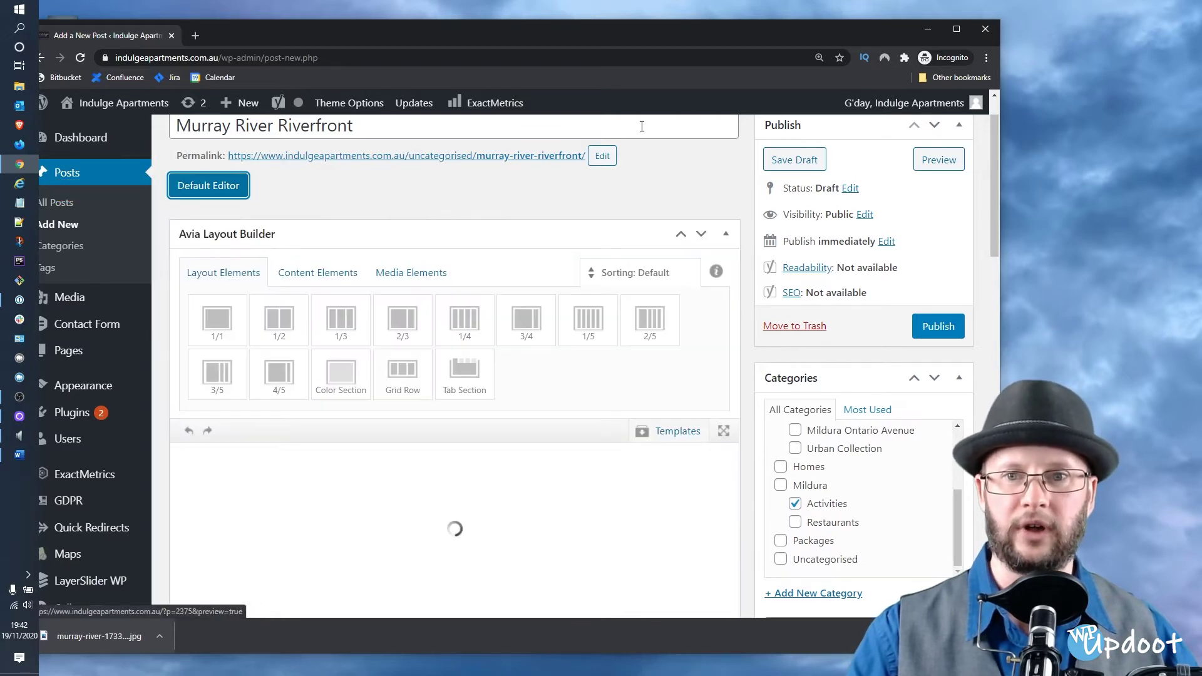
Maximize Chrome and drag a Special Heading from Content Elements onto the layout canvas
double_click(839, 18)
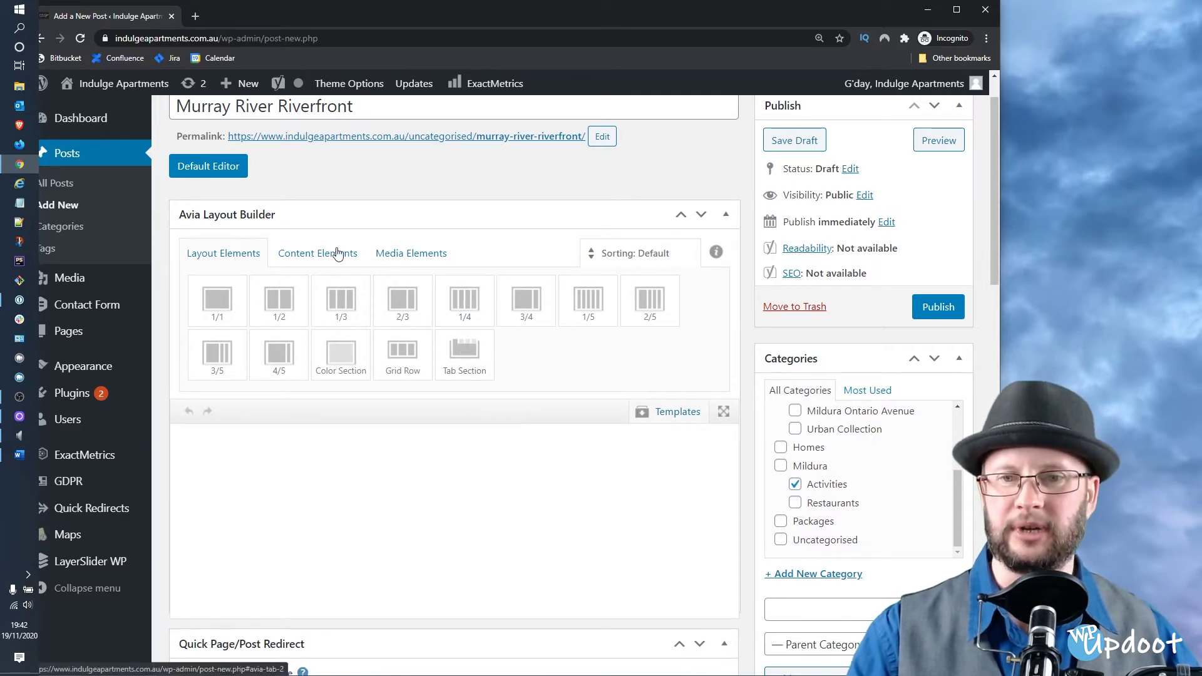
click(334, 254)
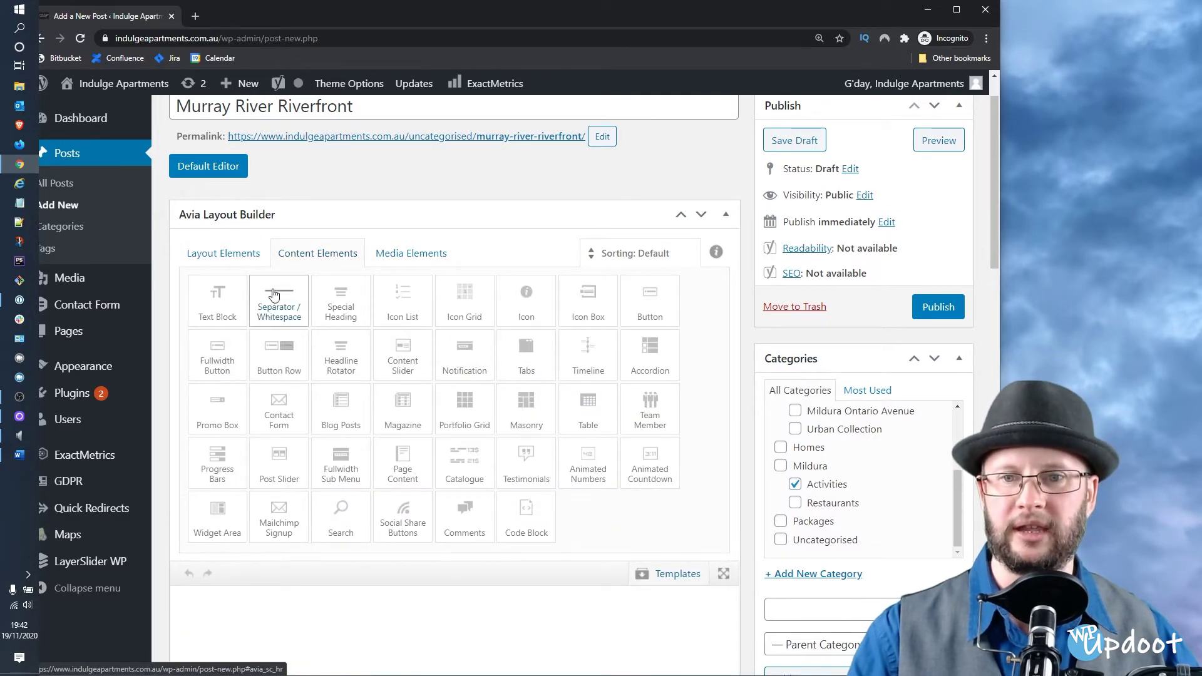
scroll(351, 301, down, 1)
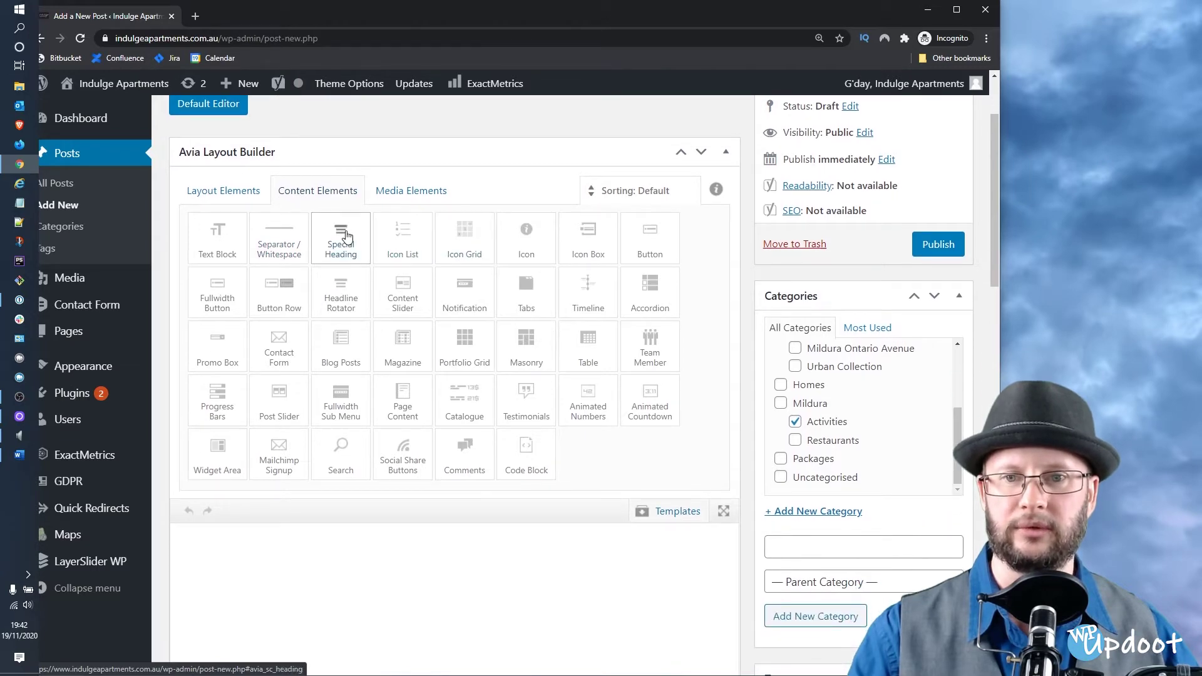
click(957, 9)
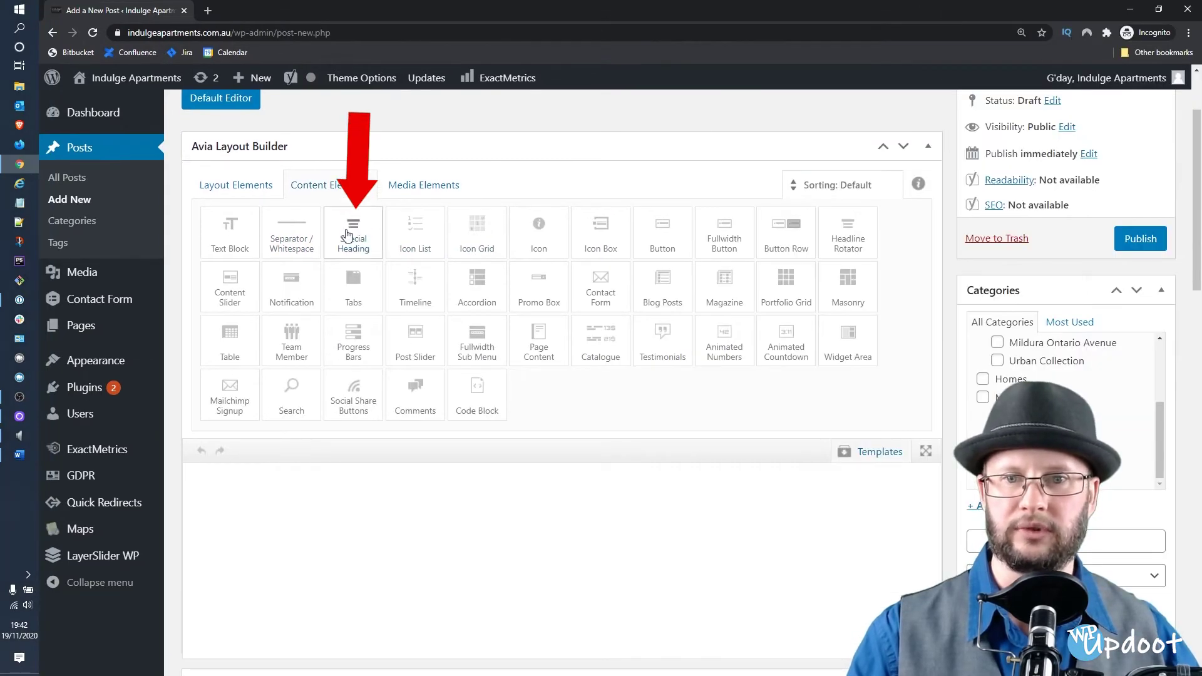
drag(350, 234, 362, 527)
Replace Hello with 'Murray River Riverfront', set as H1 in Modern (left) heading style
click(357, 527)
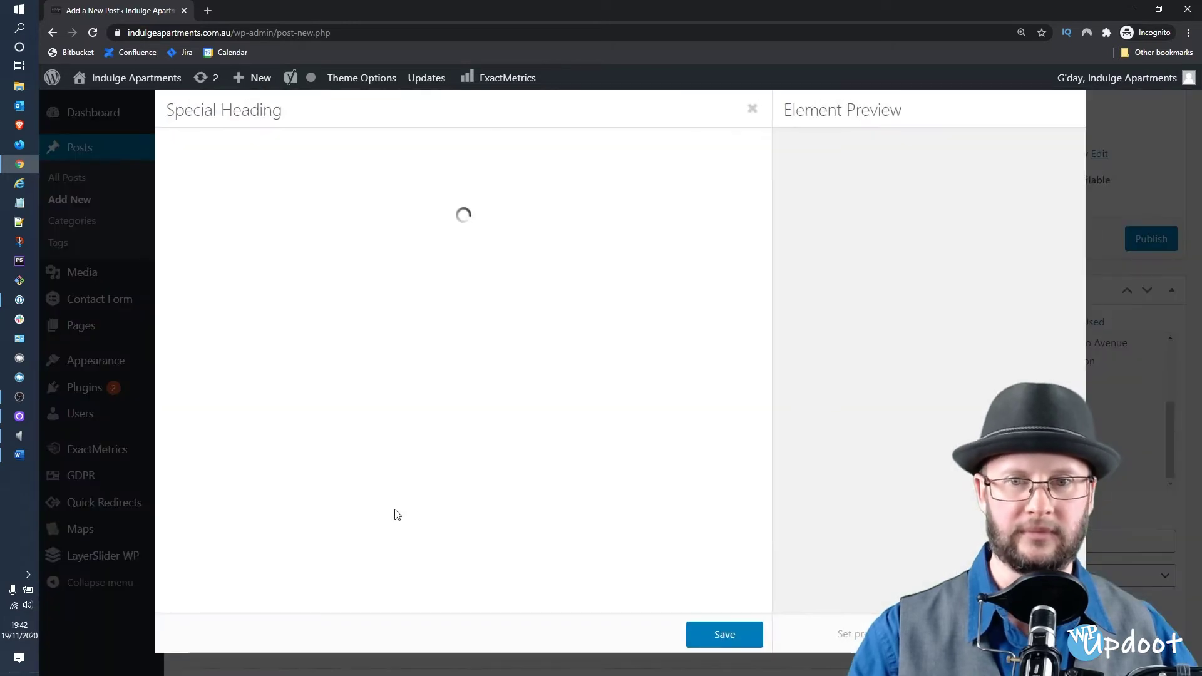
double_click(257, 209)
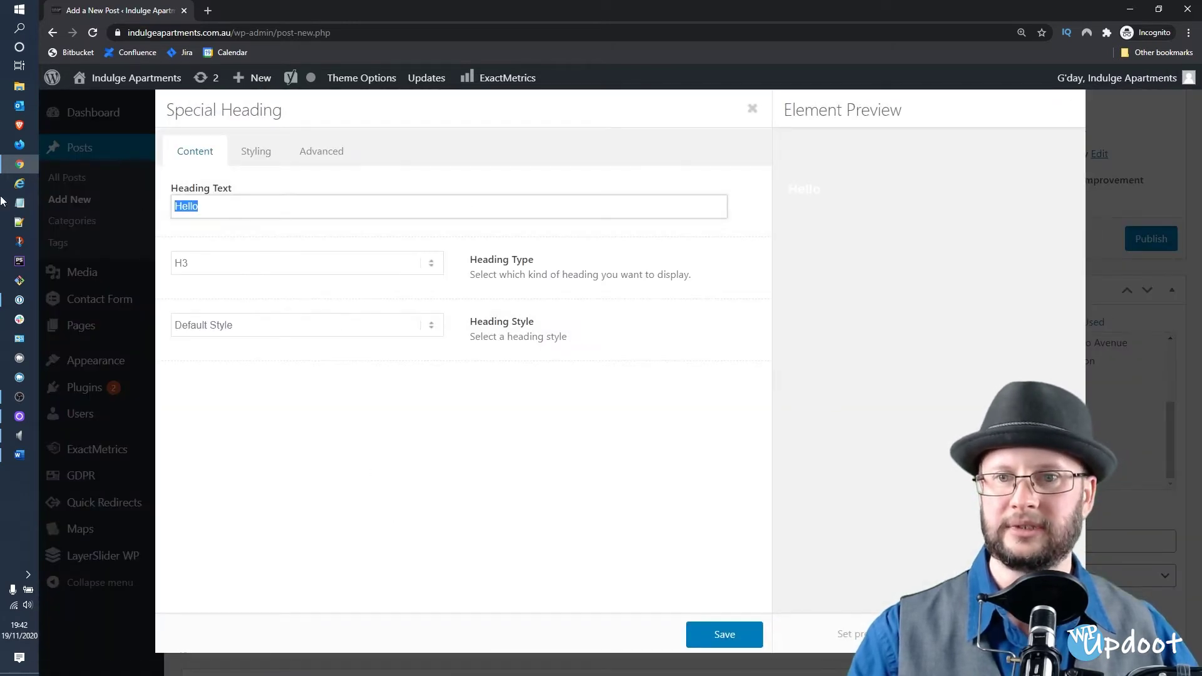
text(Mur)
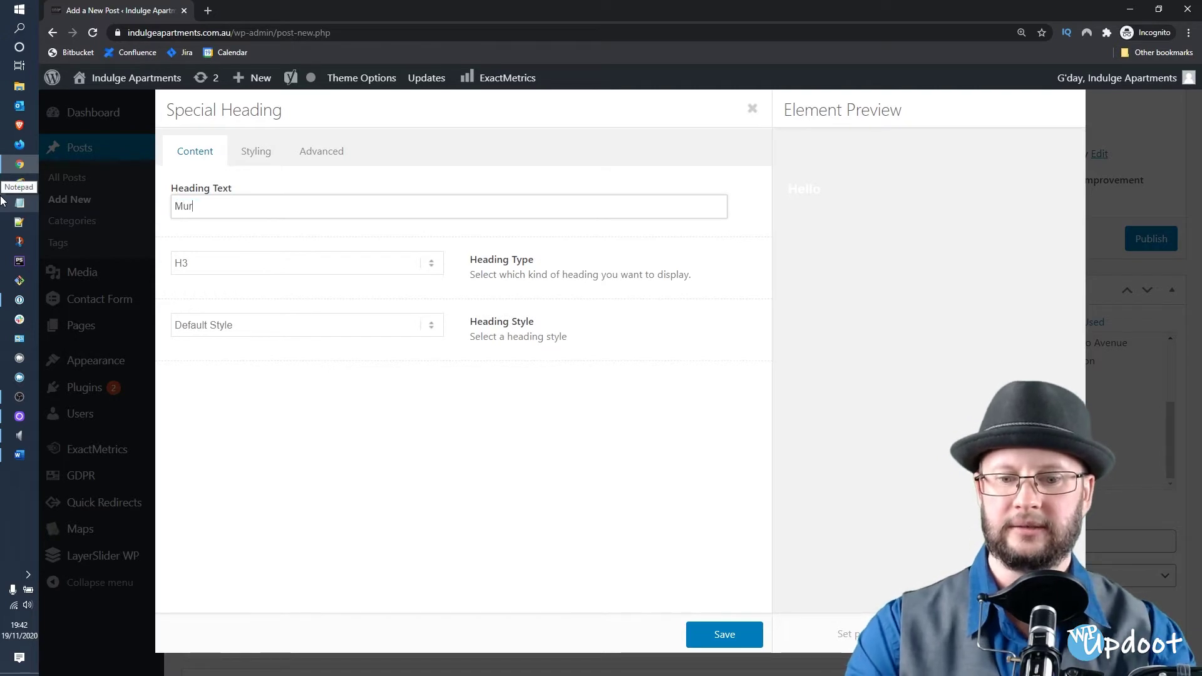
text(ray Rive)
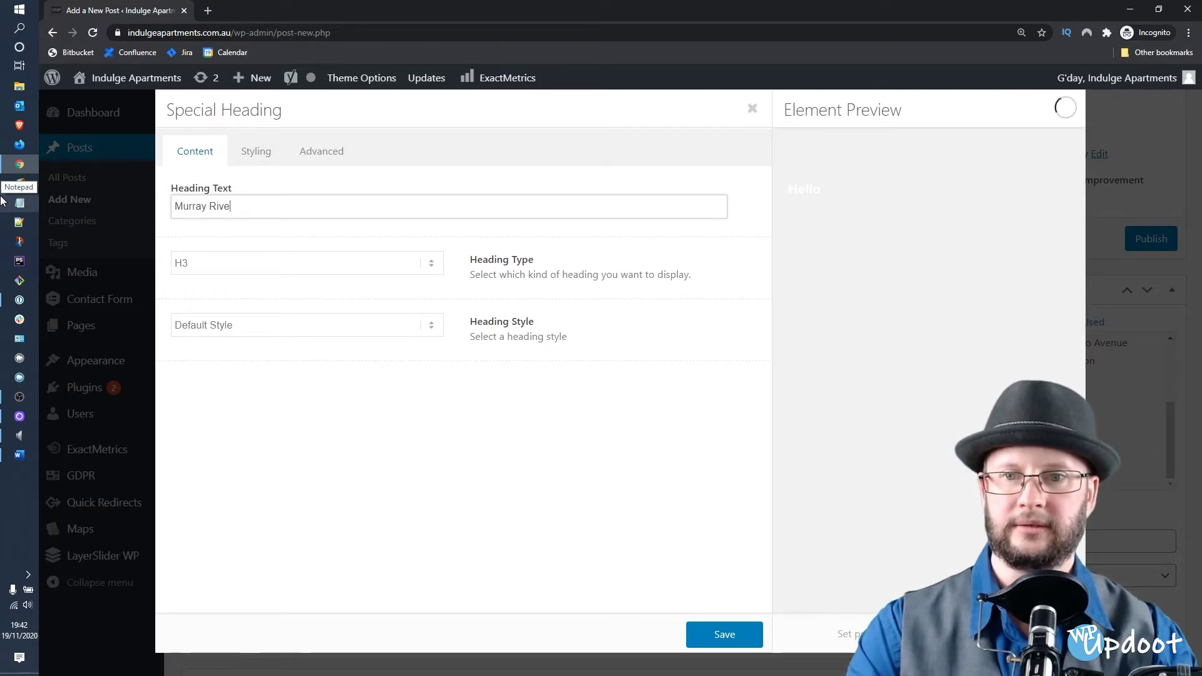
text(r Rive)
key(BackSpace)
key(BackSpace)
key(BackSpace)
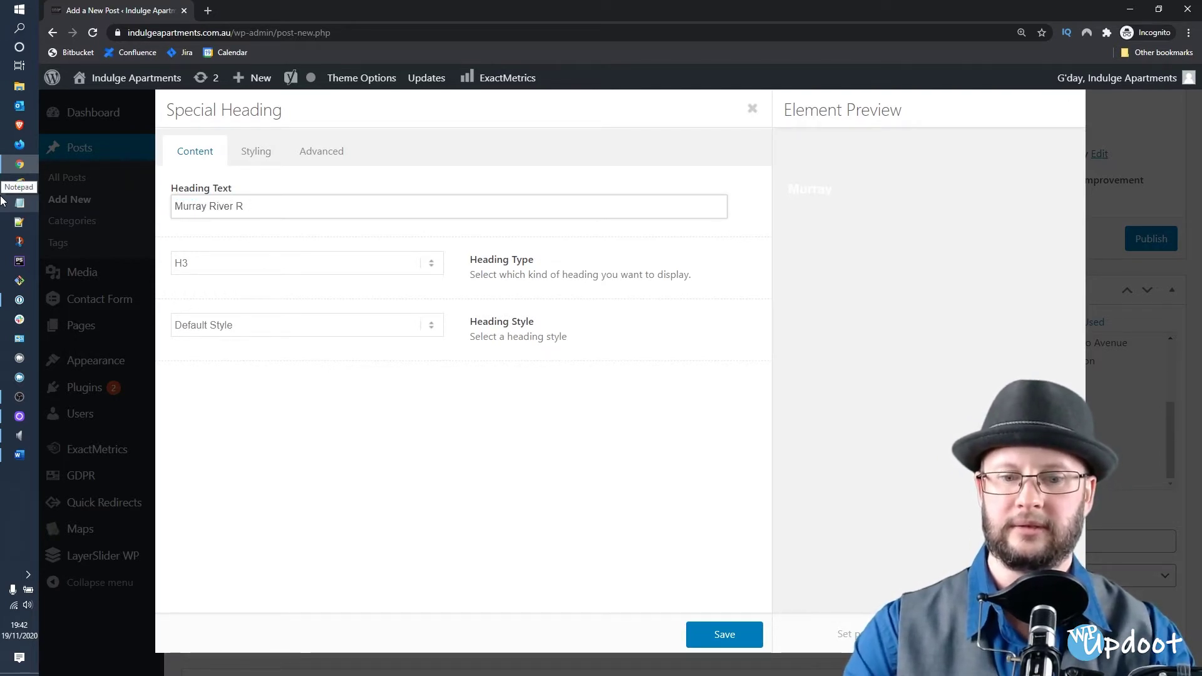
text(iverfront)
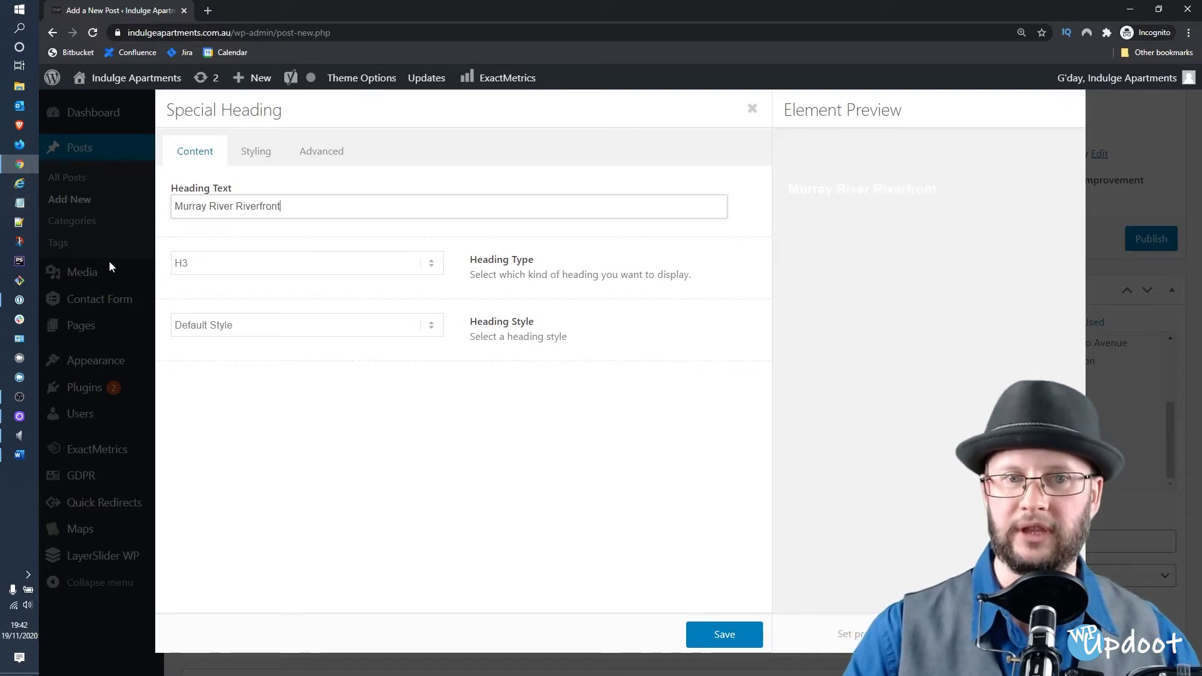
click(229, 264)
click(220, 281)
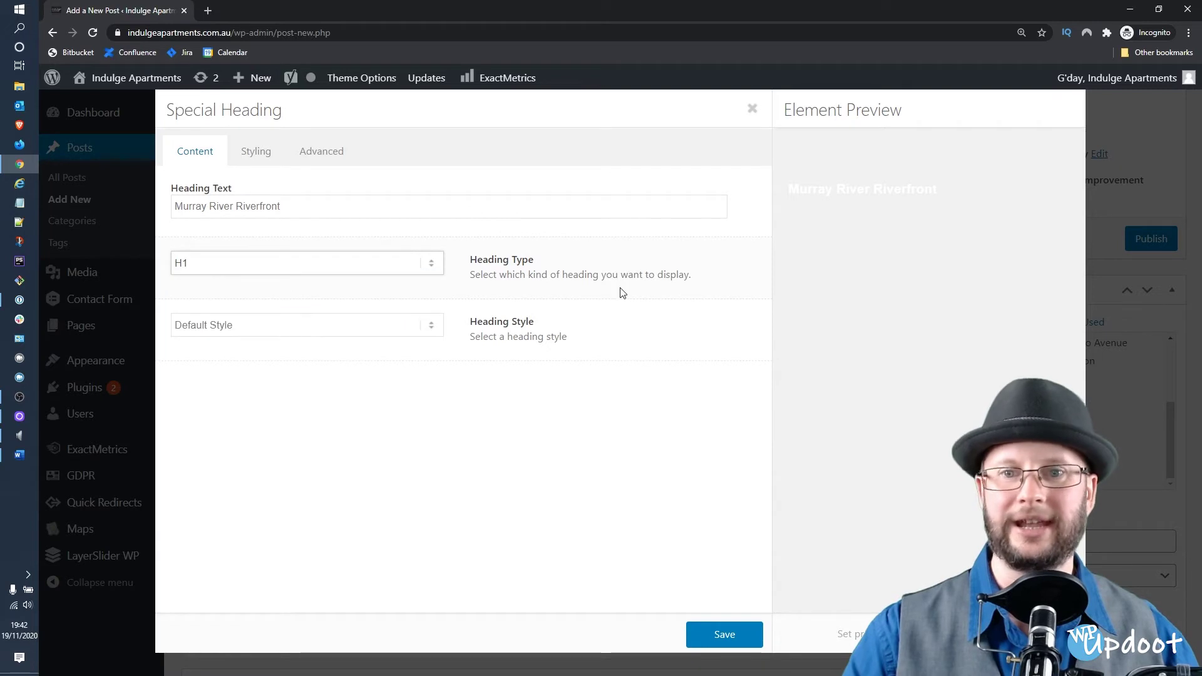
click(330, 327)
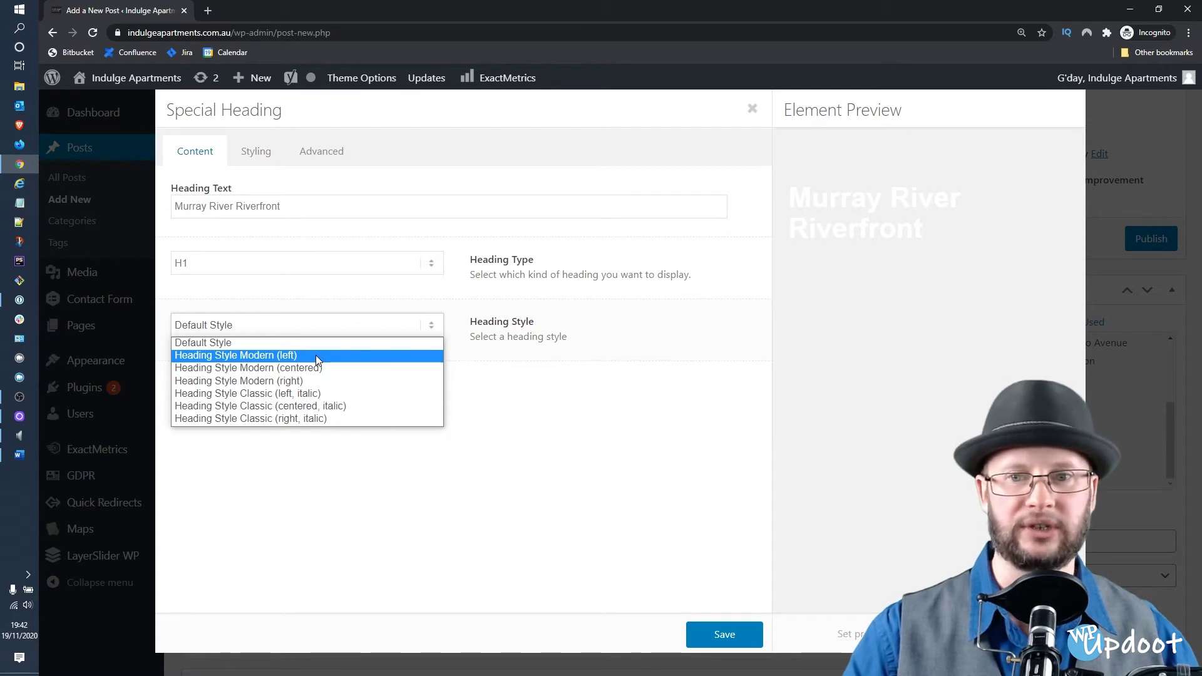
click(315, 355)
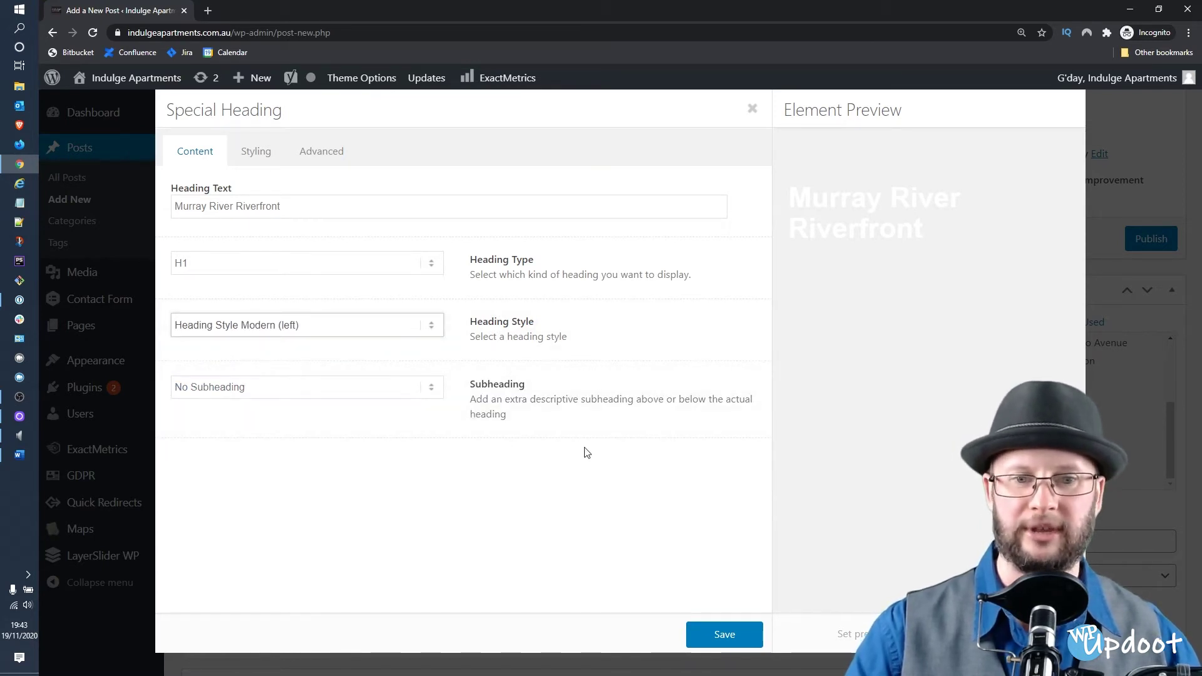
Save the Murray River Riverfront heading settings
click(708, 639)
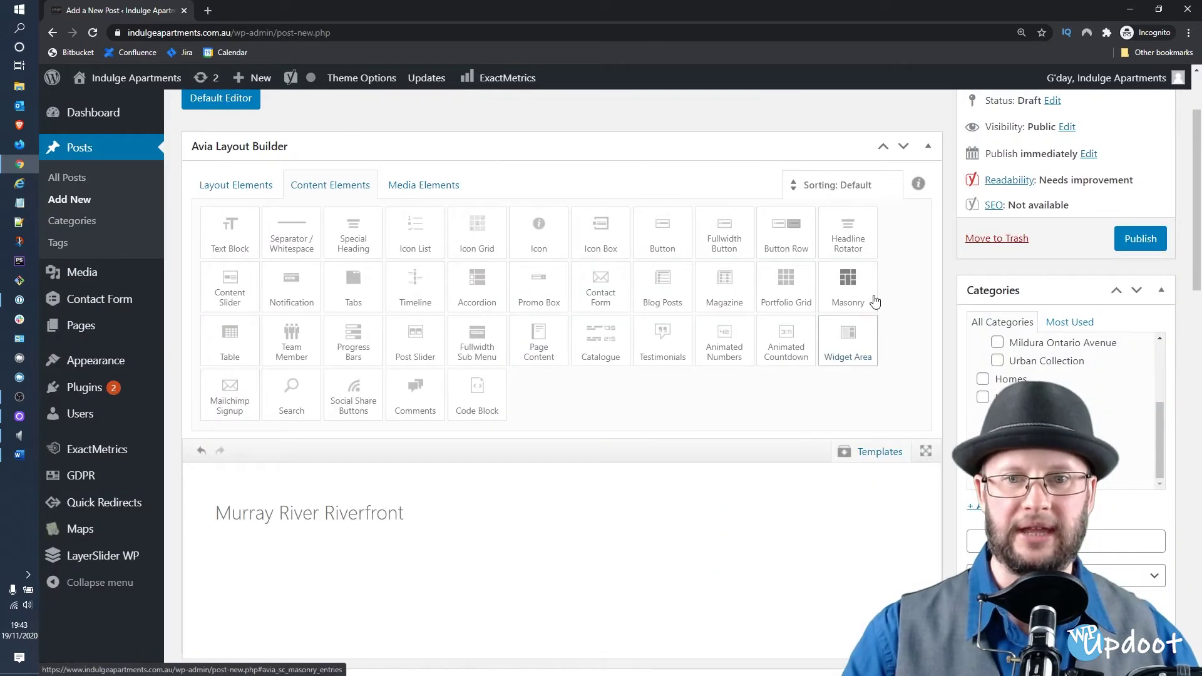
scroll(695, 497, down, 2)
scroll(601, 410, up, 2)
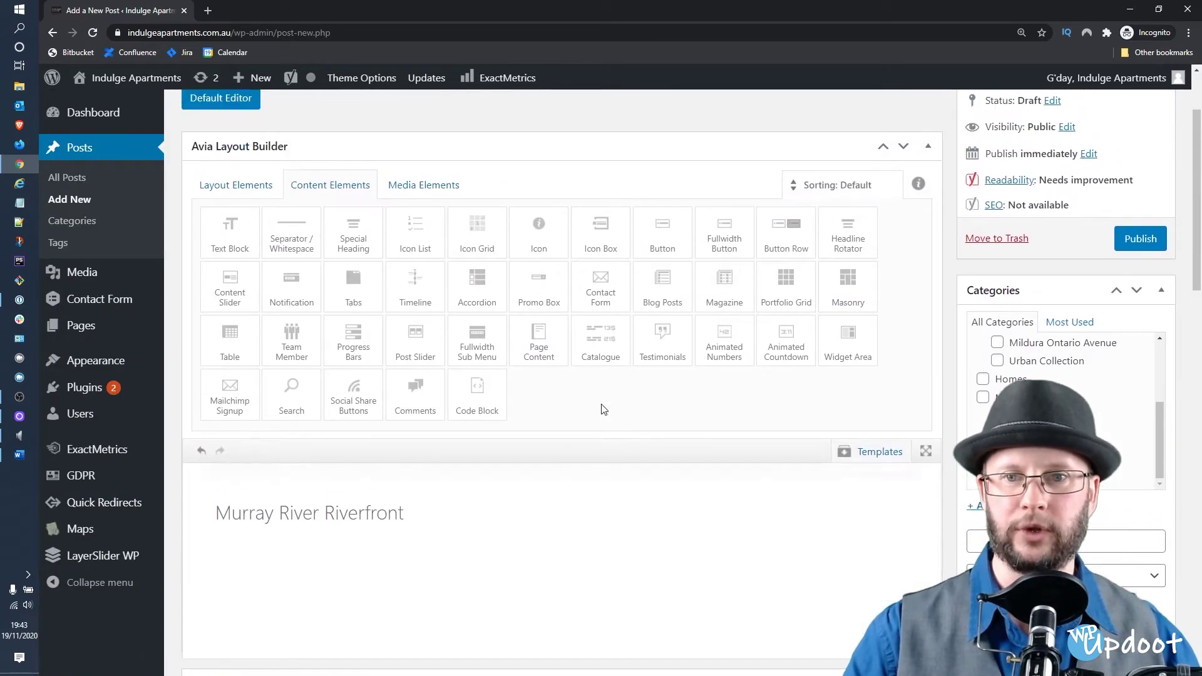
Add 1/3 and 2/3 columns beneath the heading and drop an Image element into the 1/3 column
click(219, 188)
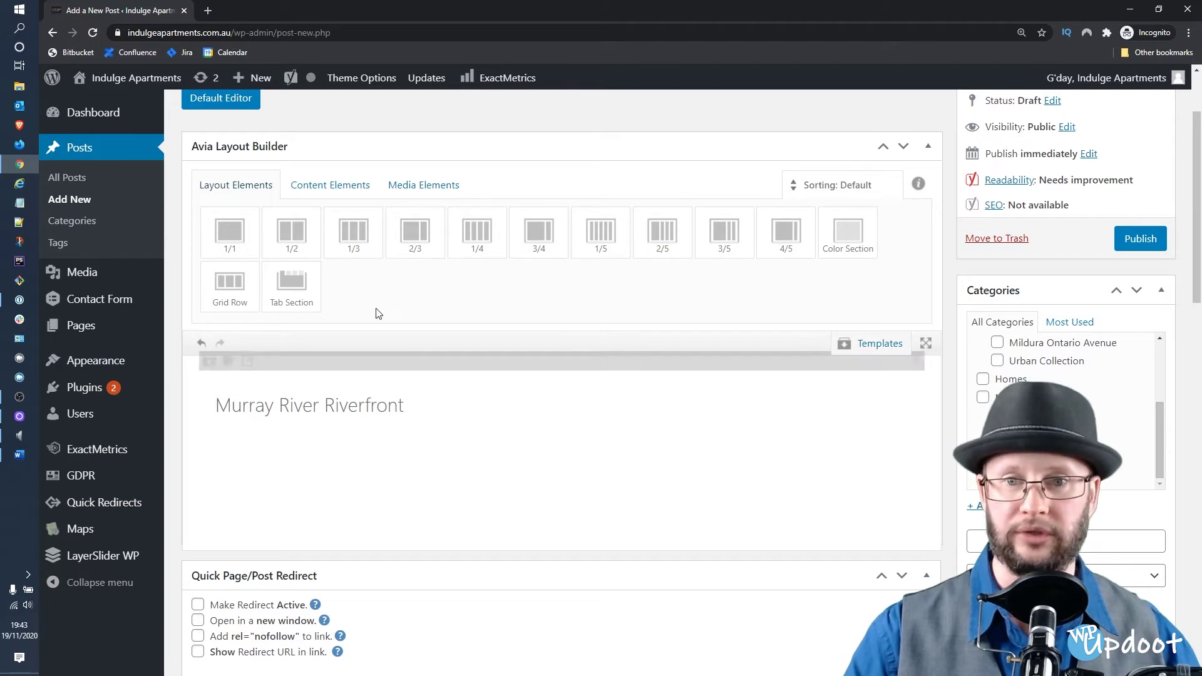
drag(354, 237, 306, 499)
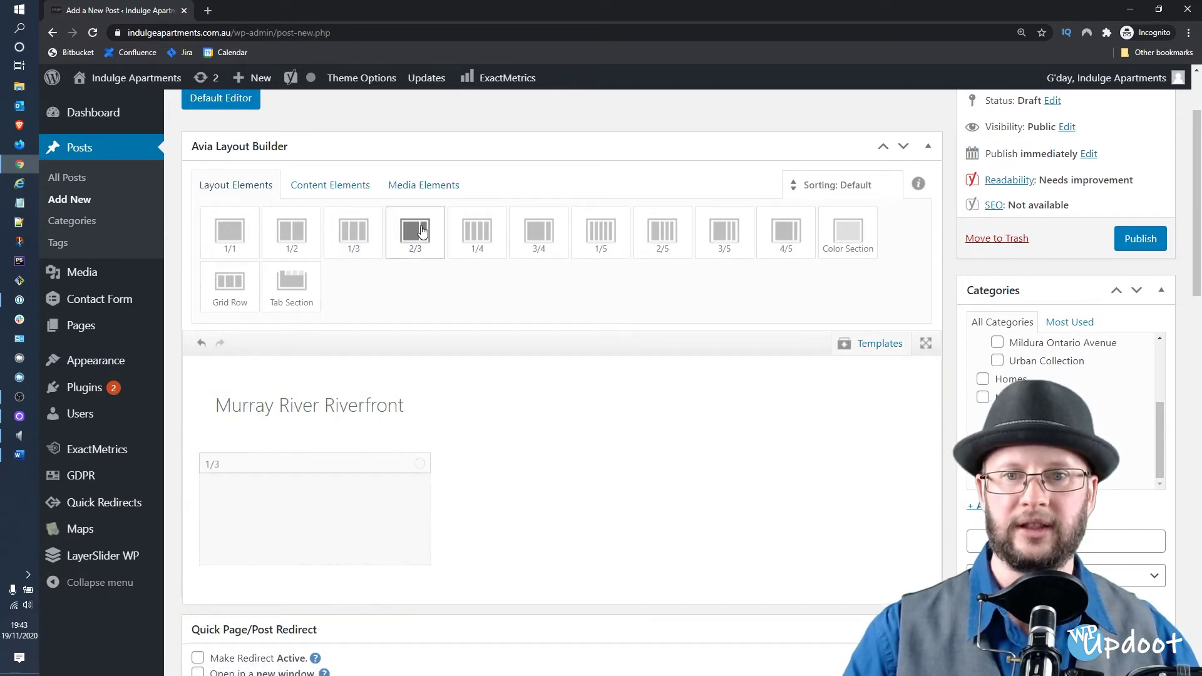
drag(415, 232, 556, 499)
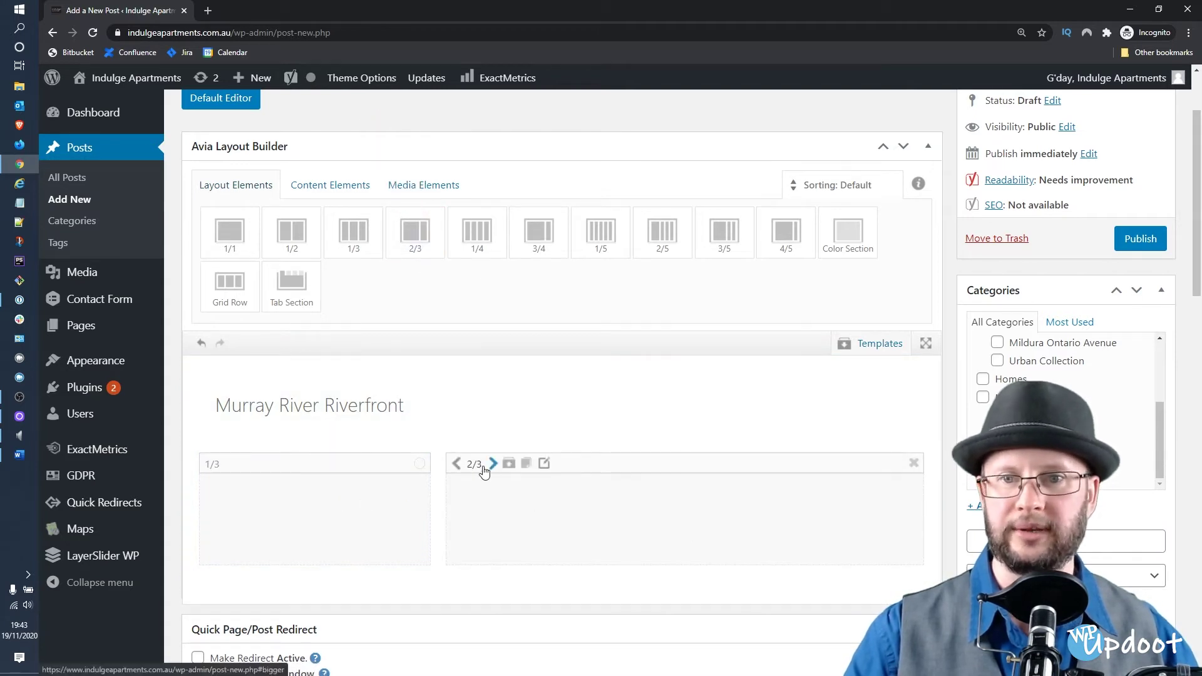
click(423, 186)
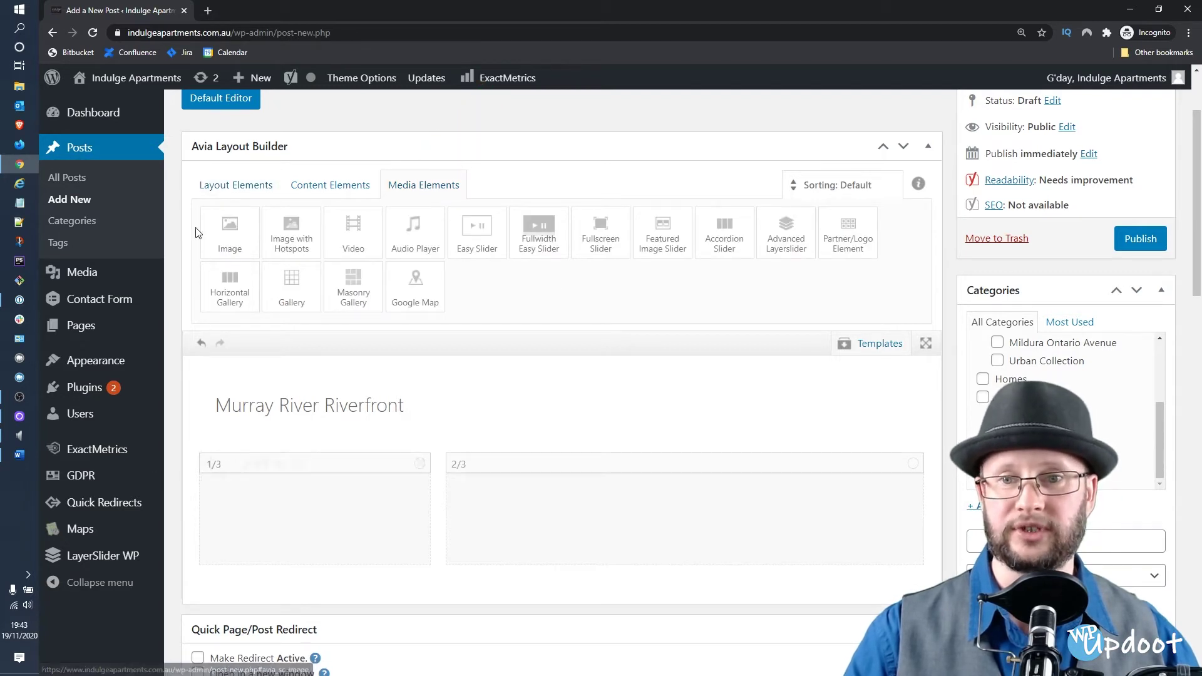
drag(215, 227, 291, 526)
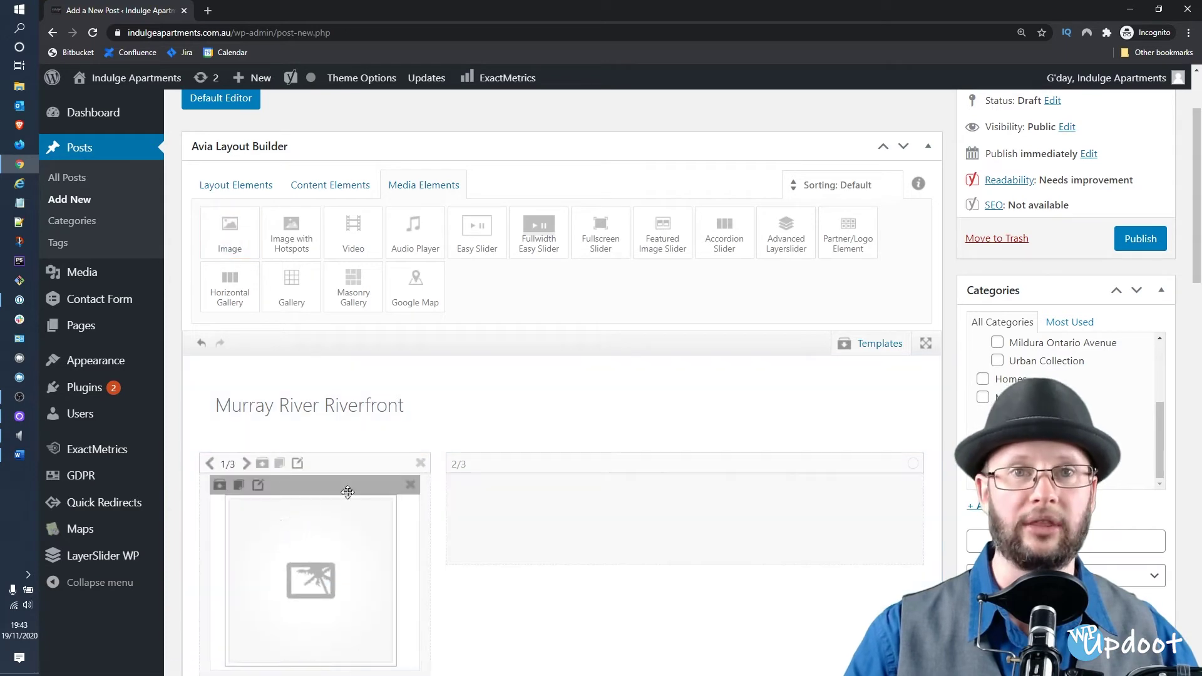
From the 1/3 column's Image element, upload murray-river.jpg from the desktop to the Media Library
scroll(424, 464, down, 2)
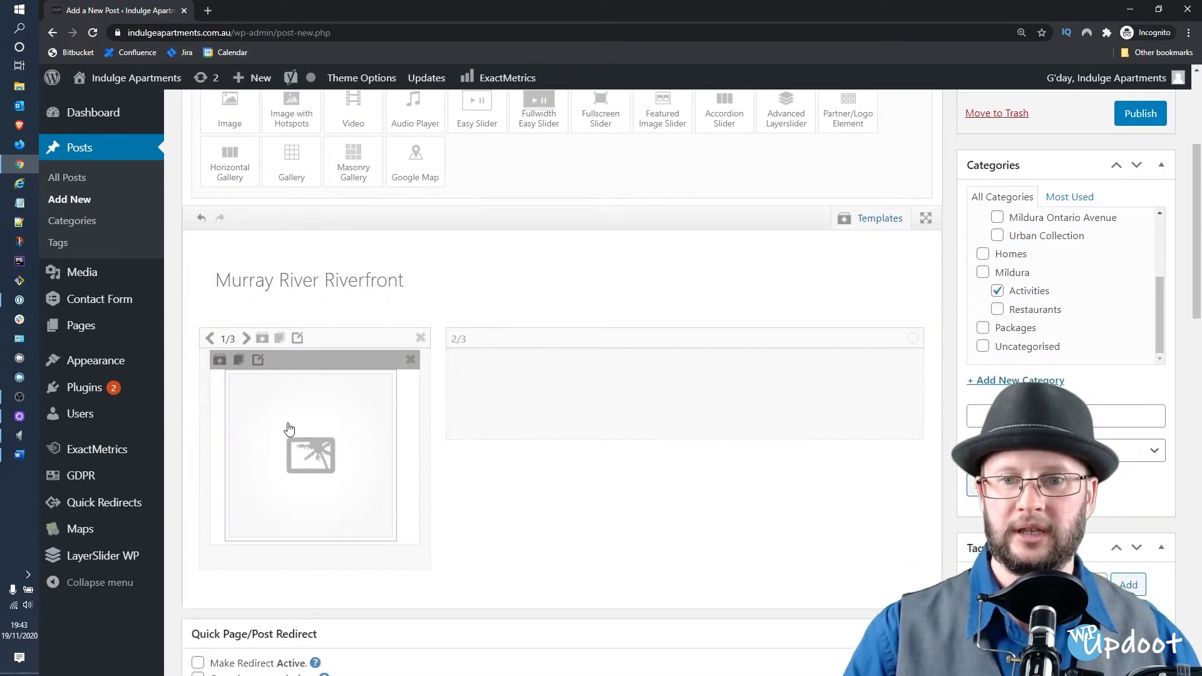
click(295, 441)
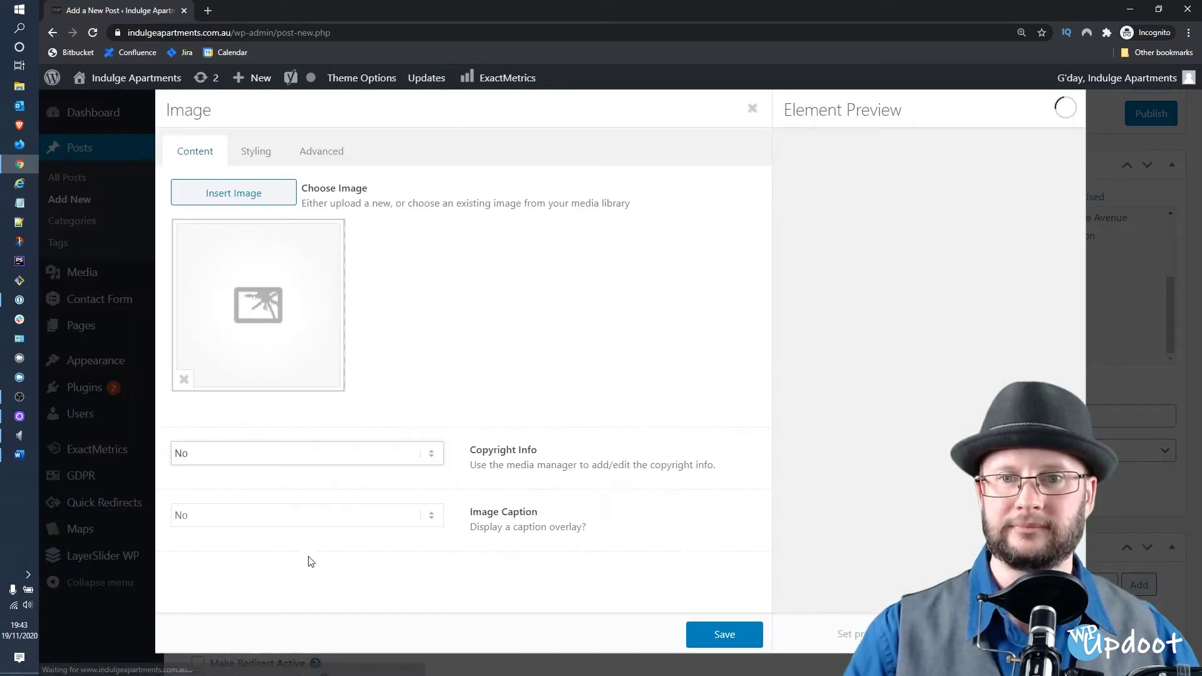
click(336, 382)
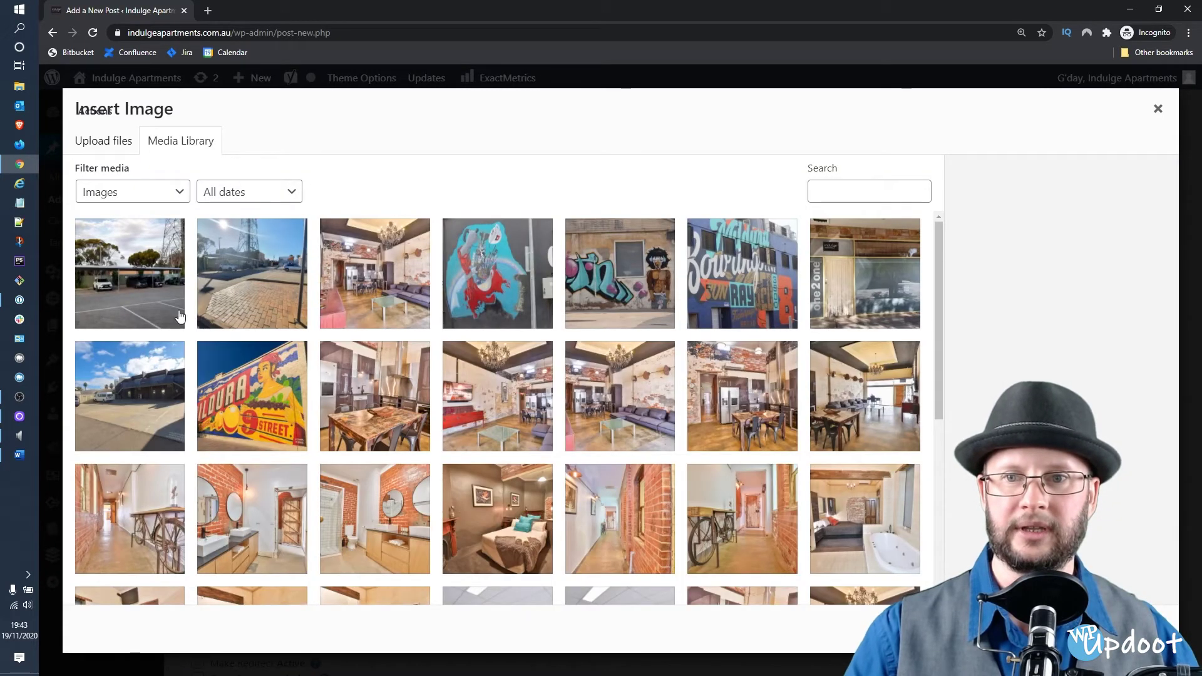
click(102, 139)
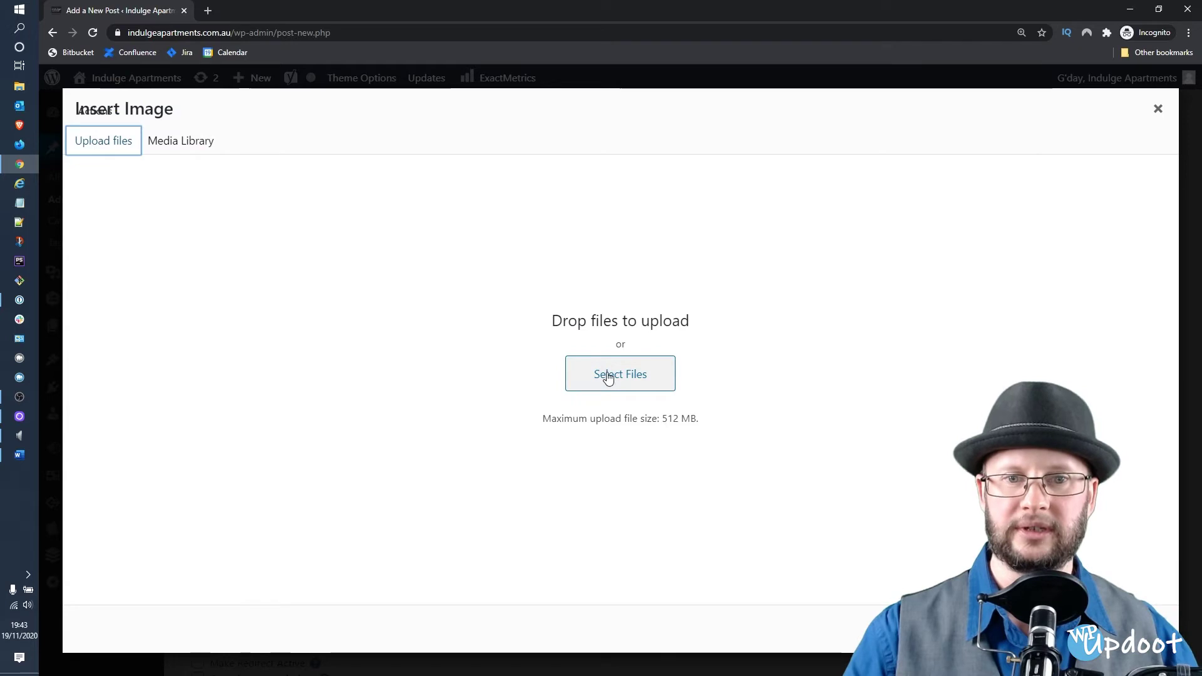
drag(623, 6, 641, 24)
mouse_move(47, 107)
mouse_down()
mouse_move(290, 188)
mouse_move(485, 325)
mouse_move(387, 236)
mouse_move(79, 90)
mouse_move(65, 116)
mouse_up()
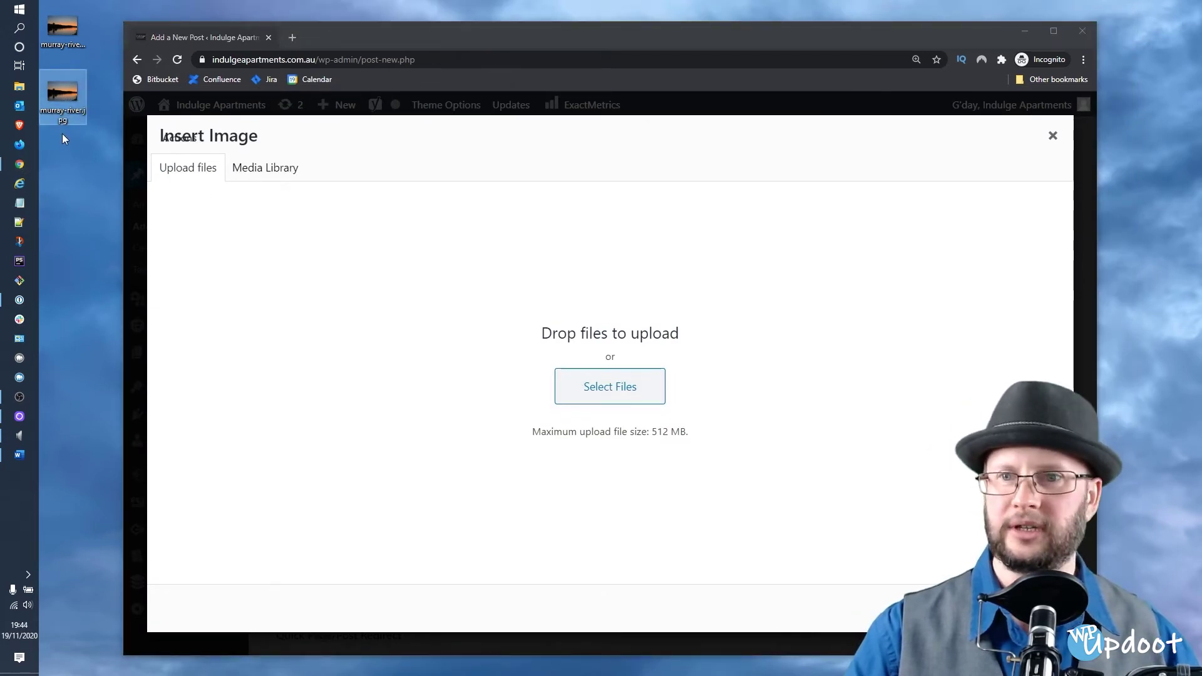
drag(54, 86, 391, 264)
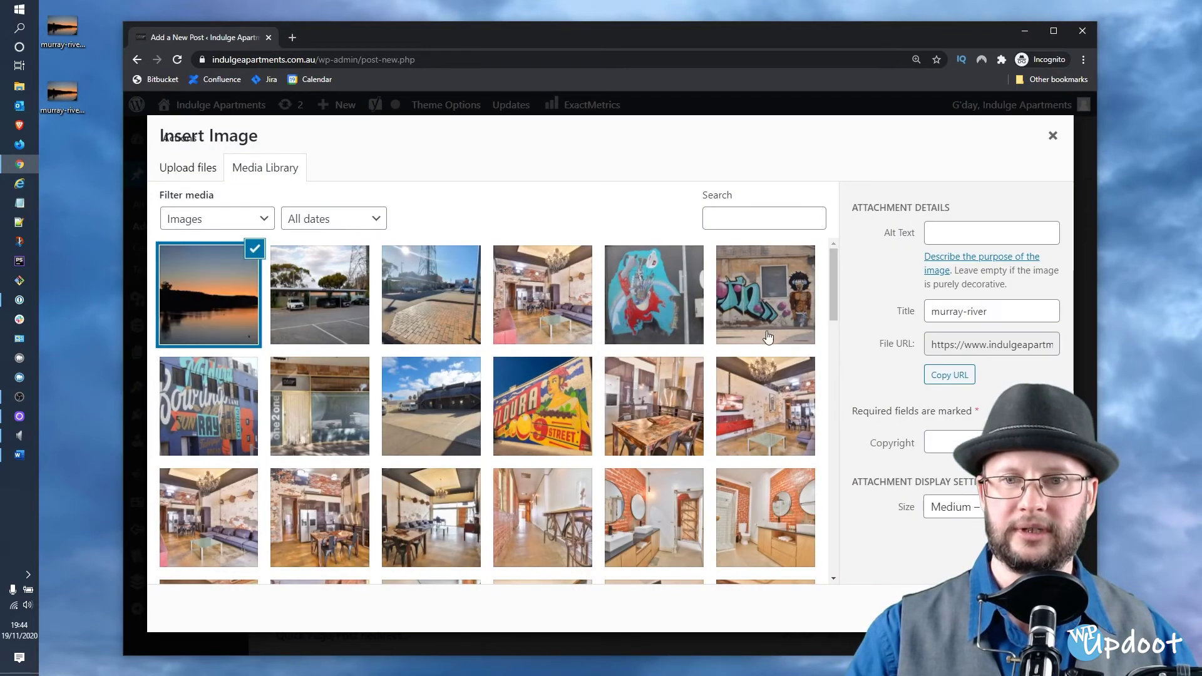
Retitle the photo 'Murray River at Sunset' and copy that text into its Alt Text
drag(1017, 314, 691, 316)
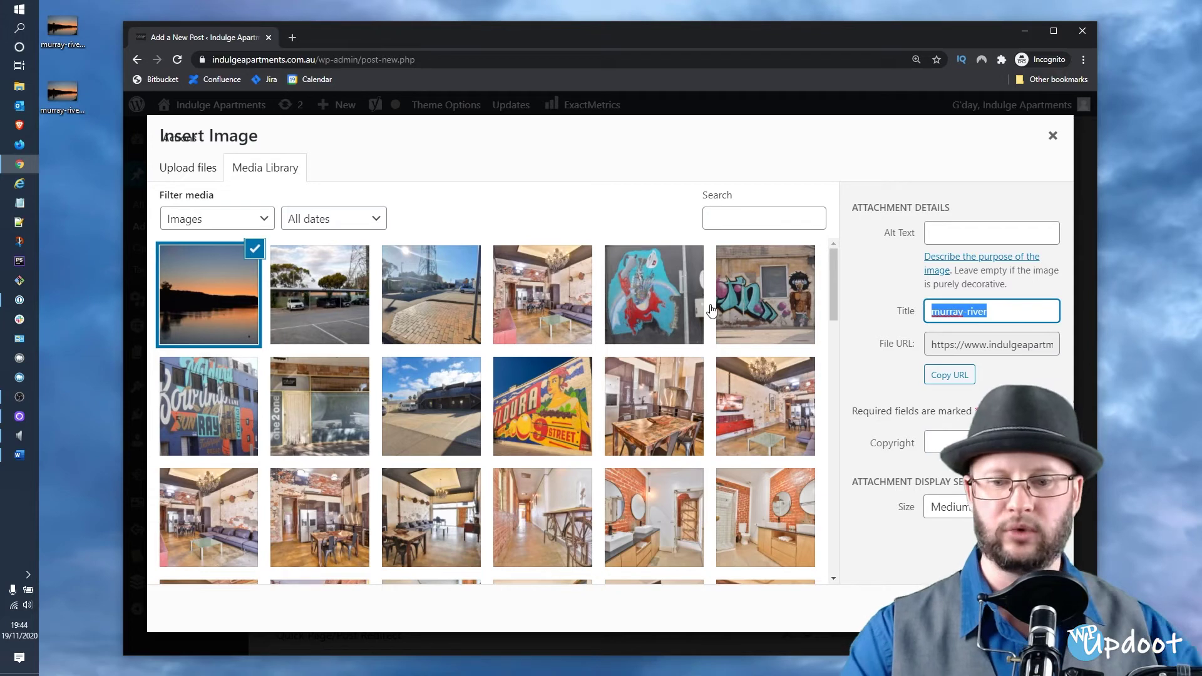
text(M)
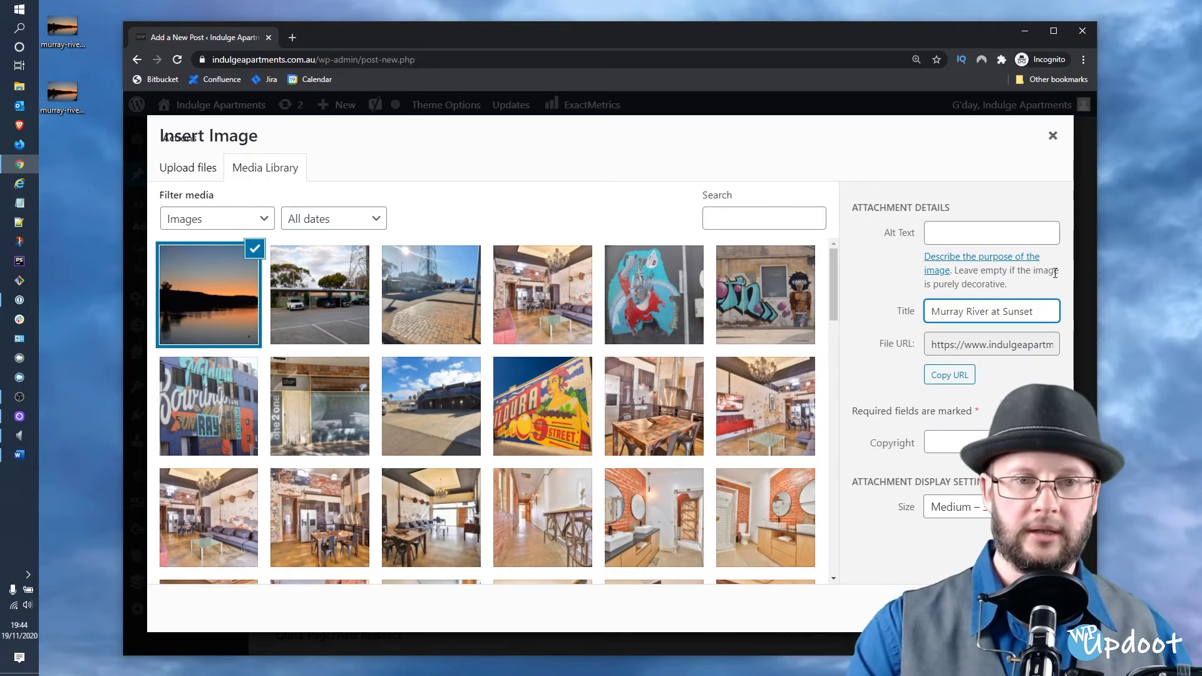
key(ctrl+a)
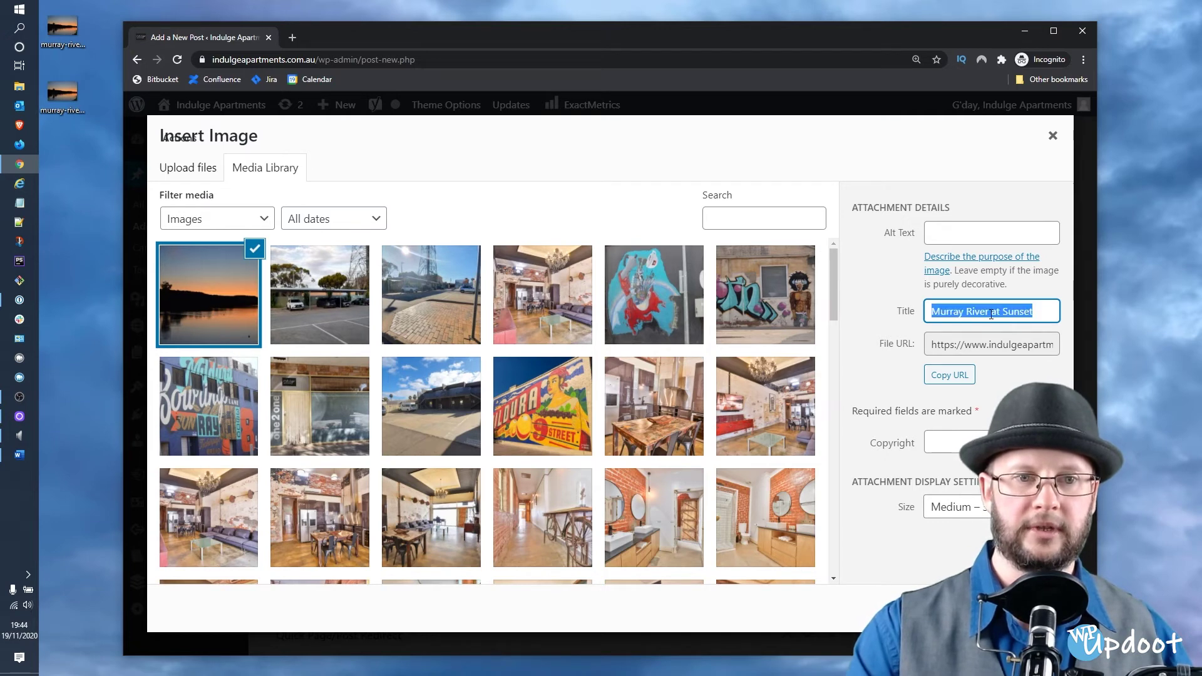
right_click(991, 314)
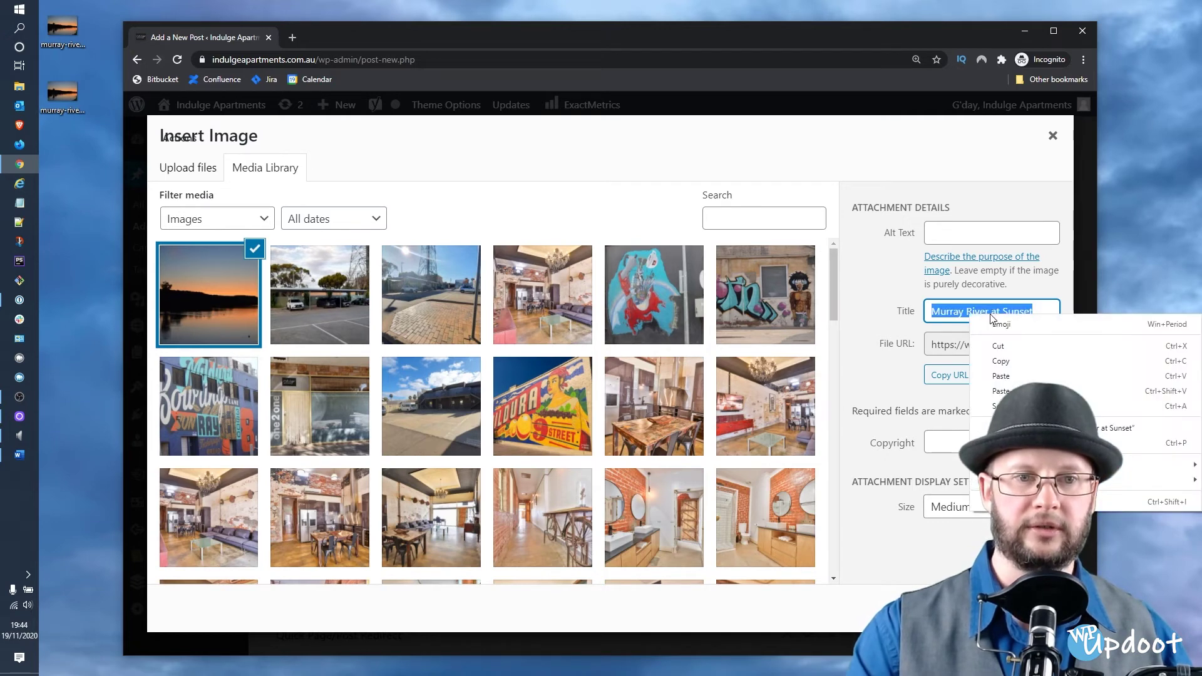
click(1018, 358)
click(976, 238)
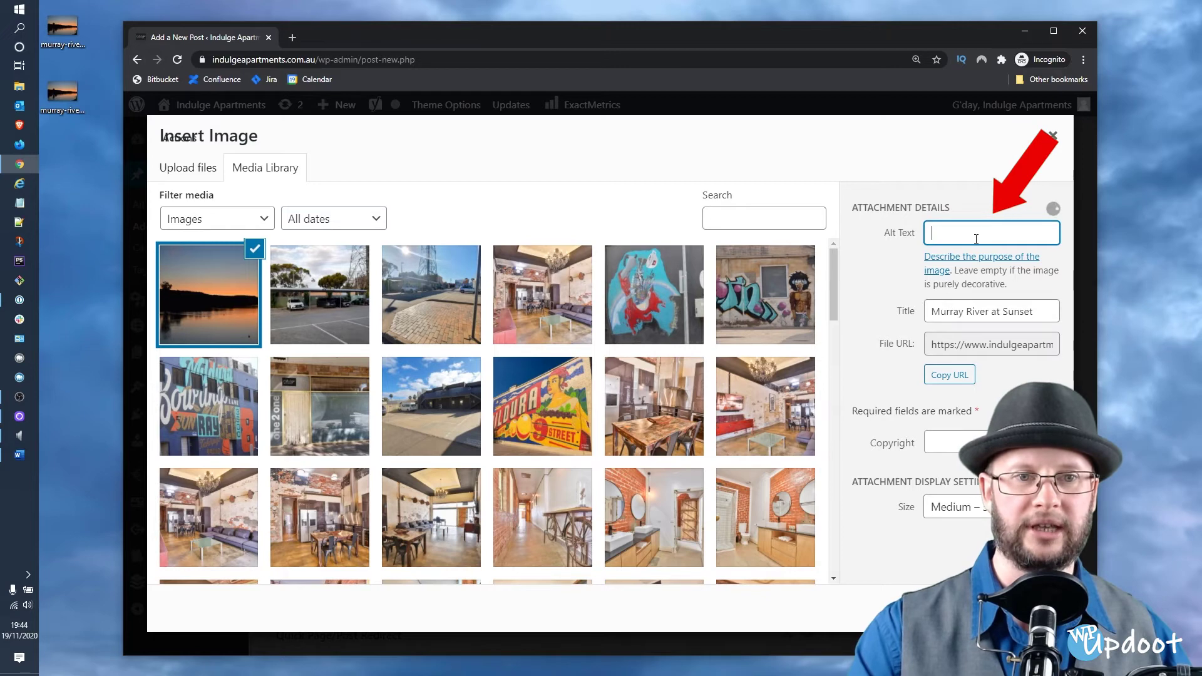
right_click(976, 238)
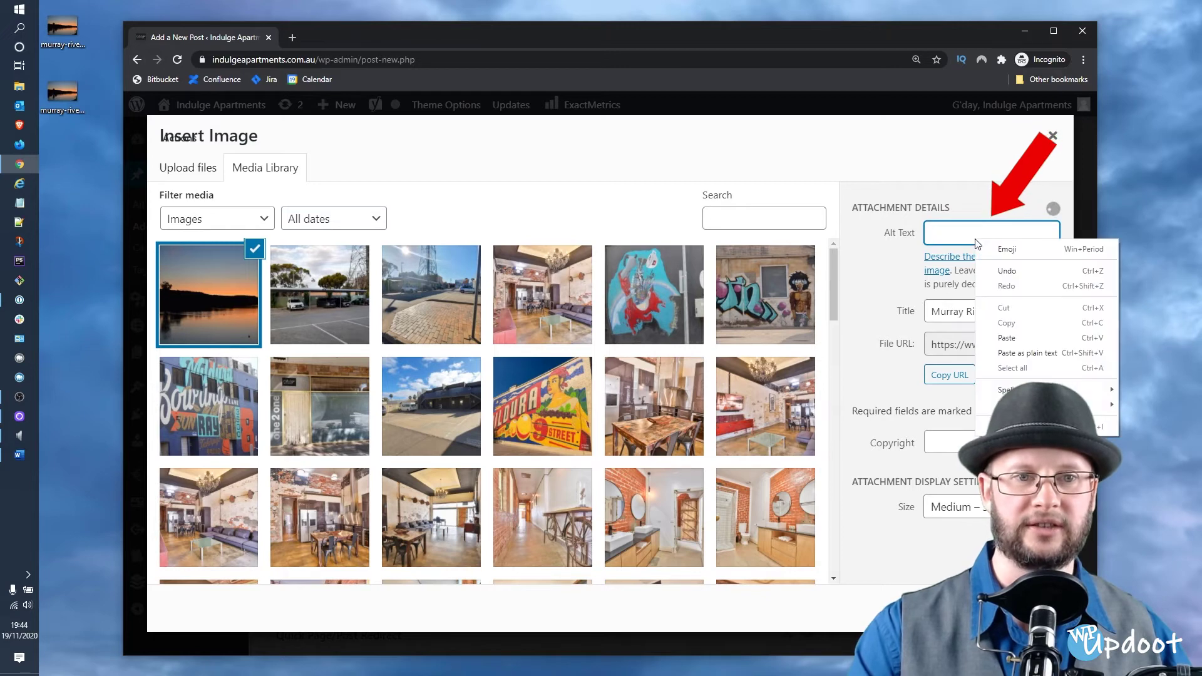
click(1026, 337)
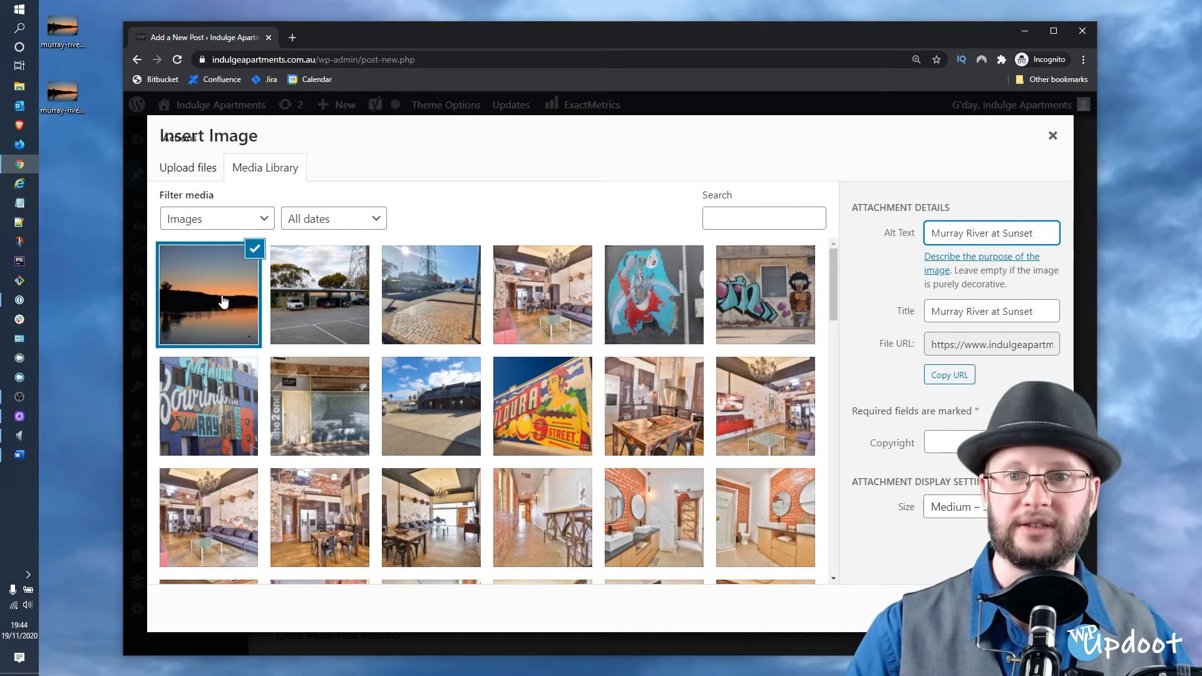
Choose Full Size display and insert the sunset photo into the image element
click(975, 507)
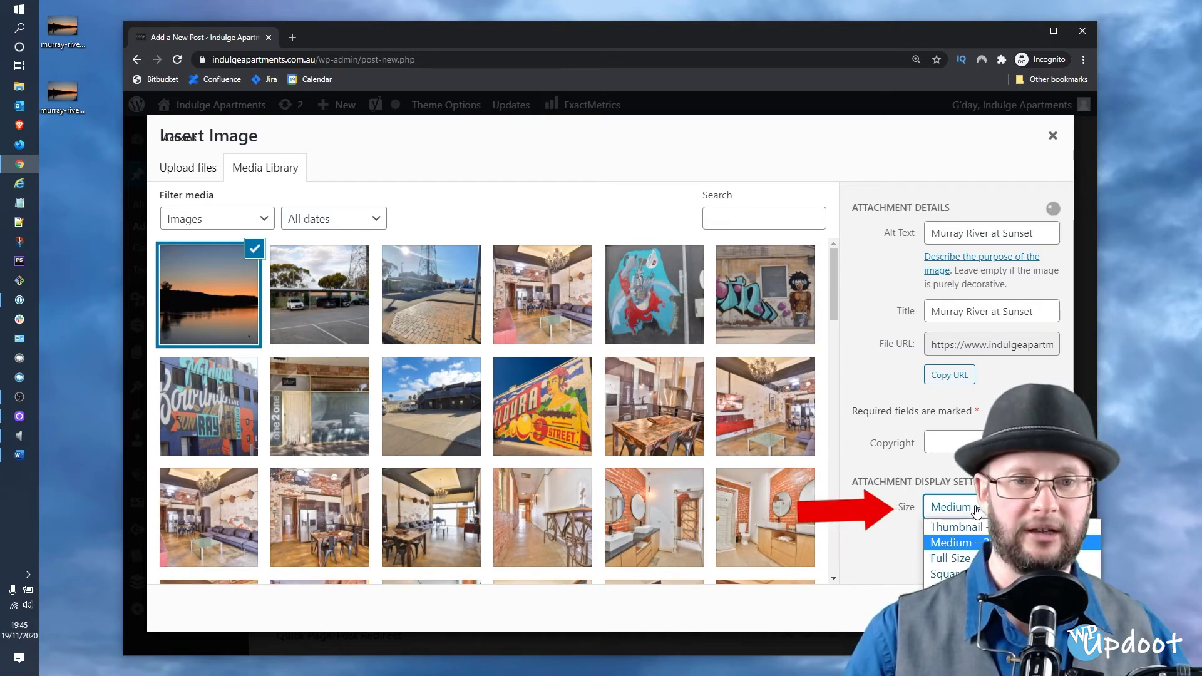
click(950, 558)
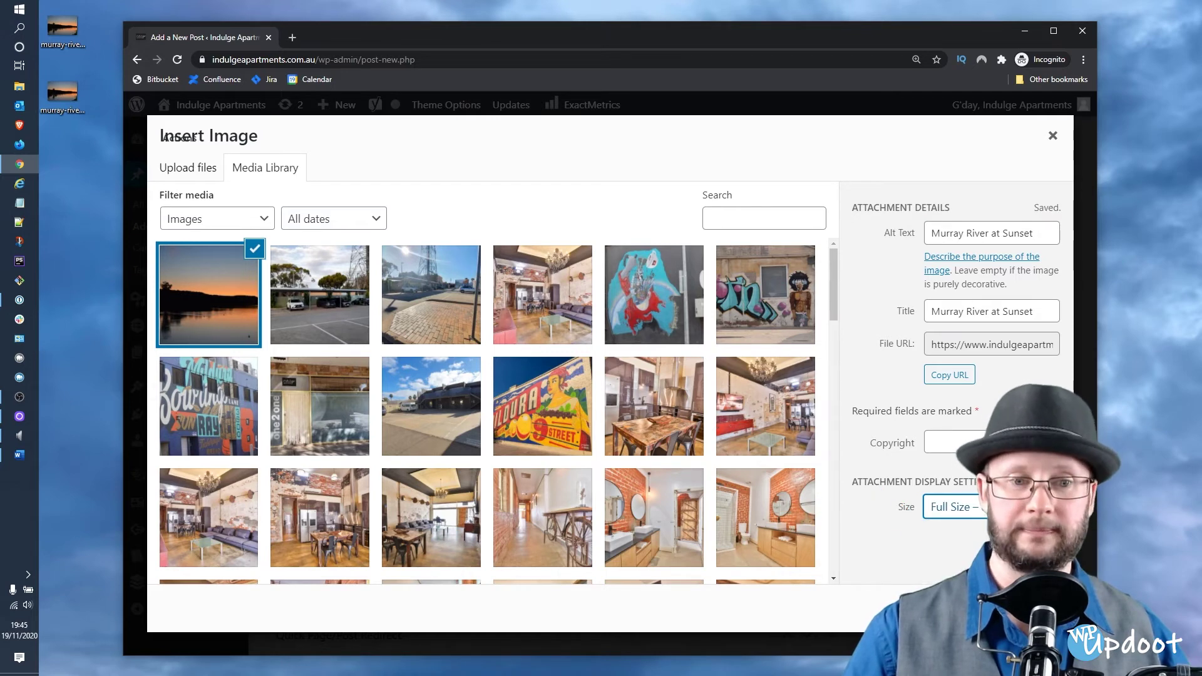
click(1033, 608)
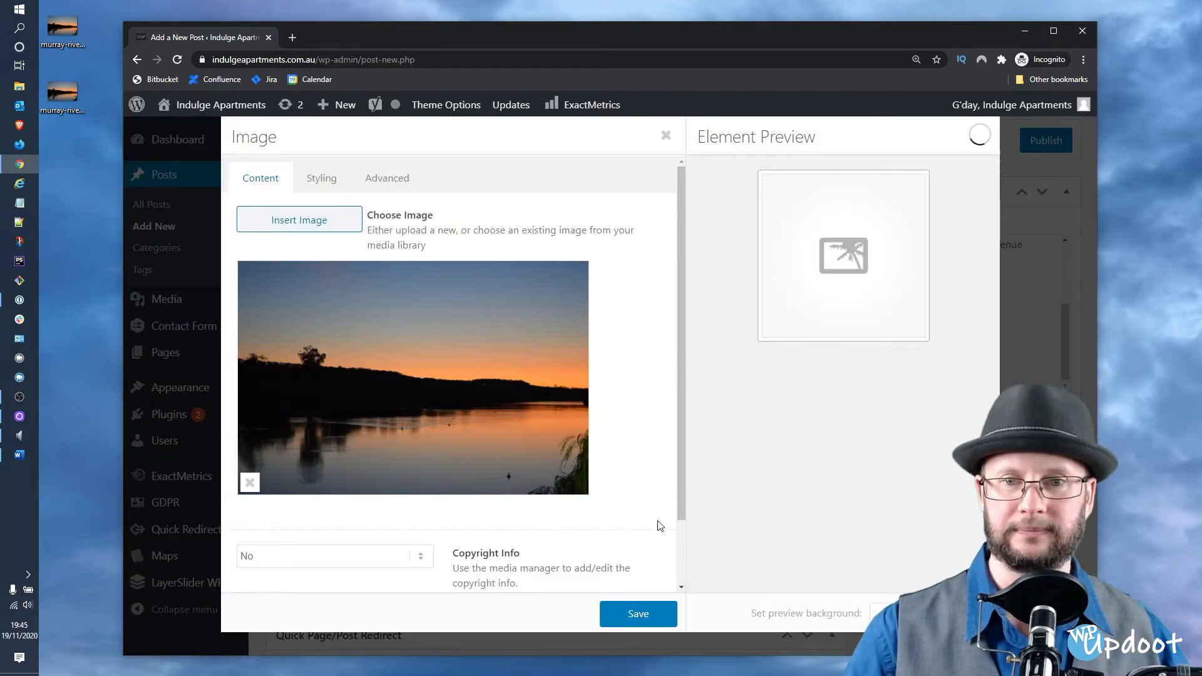
Review the image's styling options and save the Image element into the 1/3 column
scroll(429, 348, down, 2)
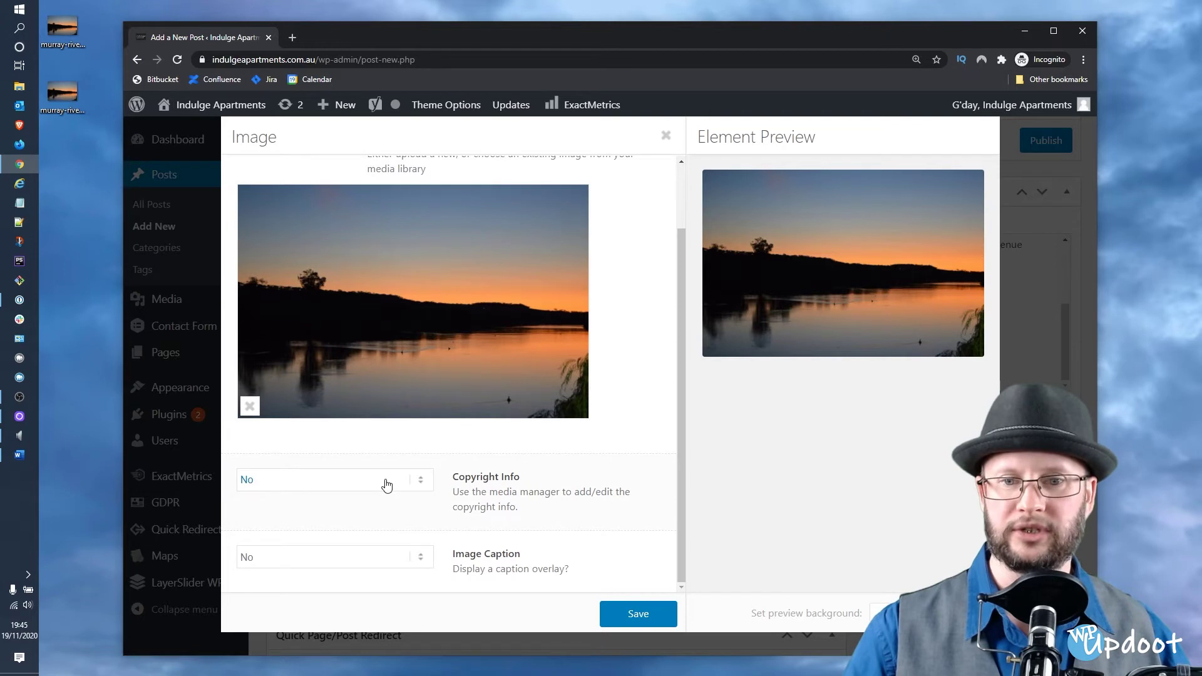
scroll(505, 509, up, 3)
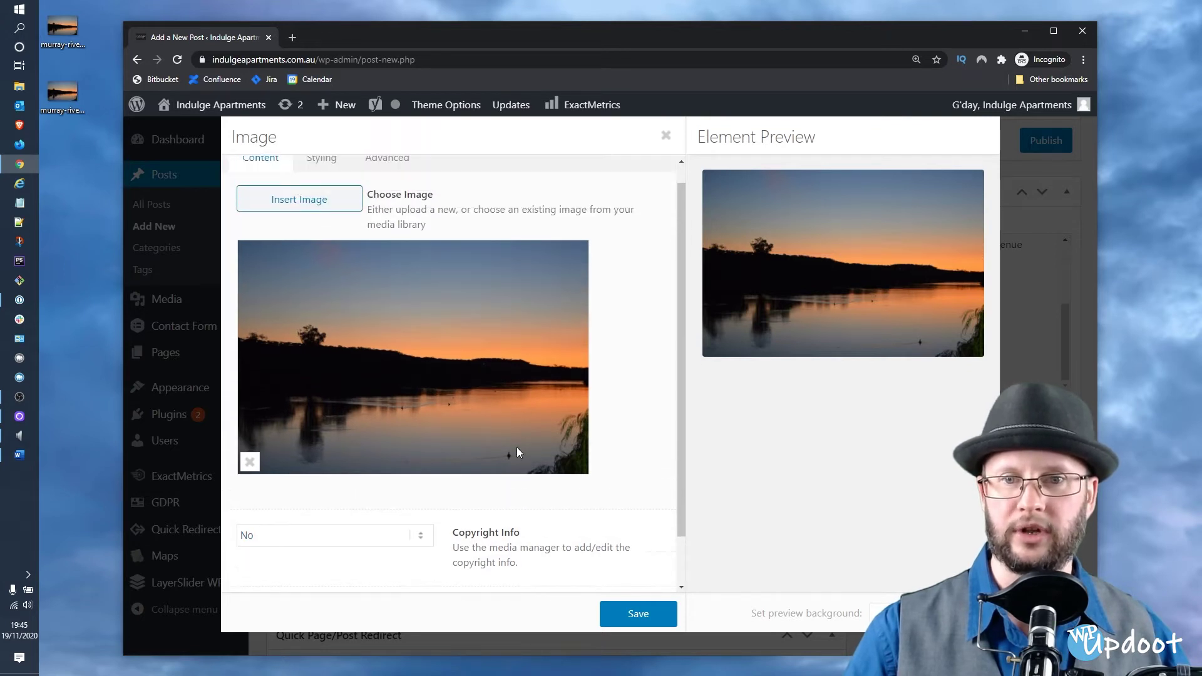
click(322, 178)
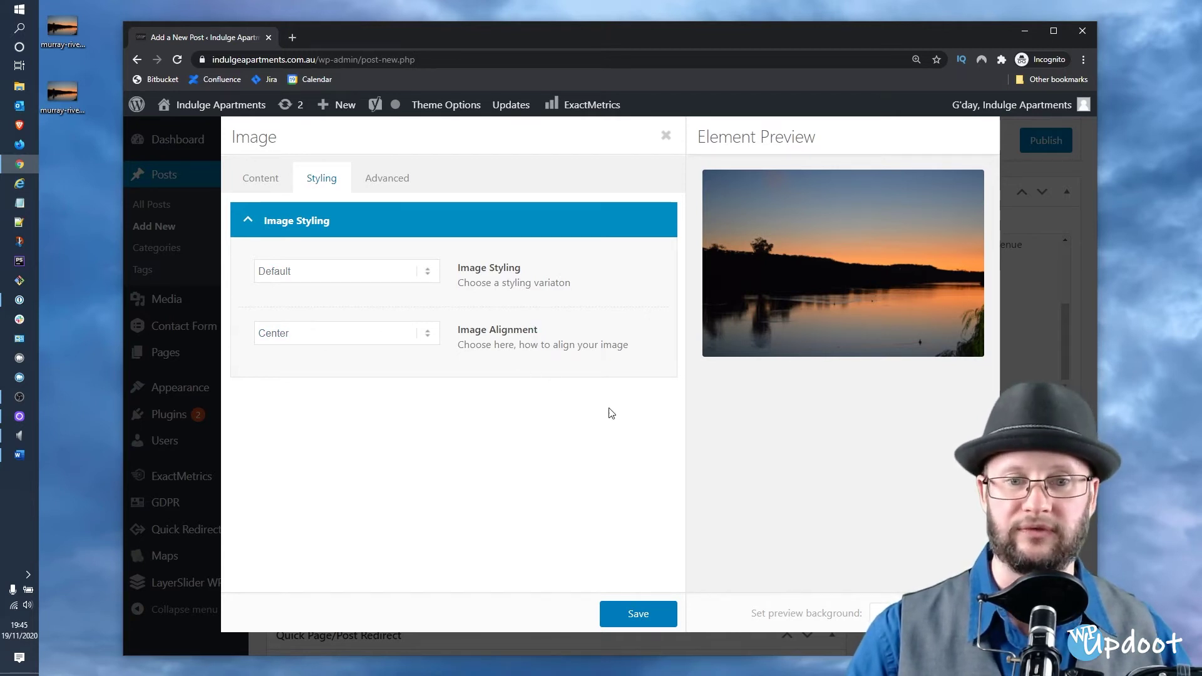
click(640, 616)
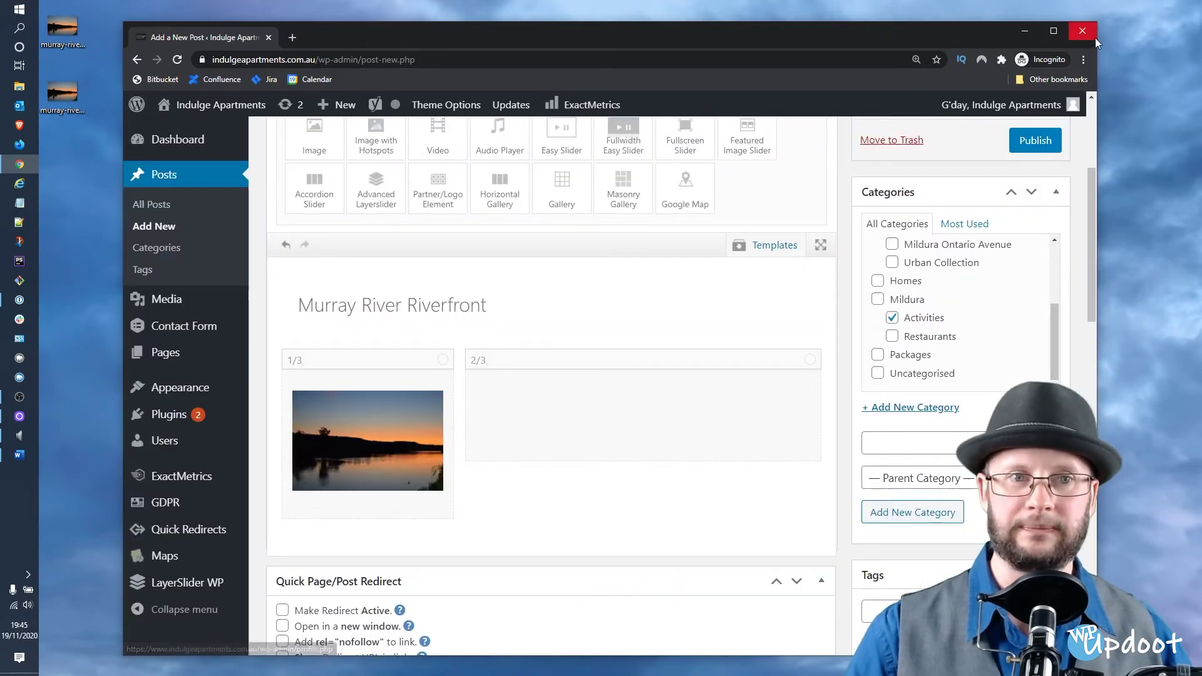
Maximise Chrome, drag a Text Block into the 2/3 column and open it for editing
click(1055, 31)
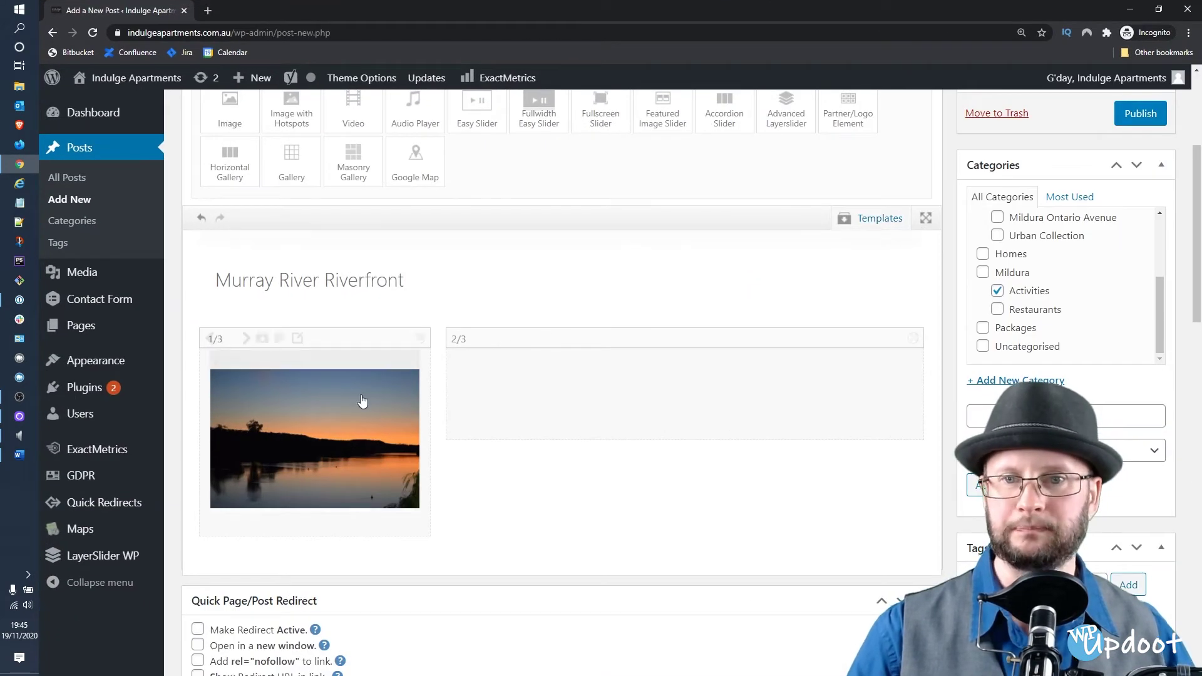
scroll(363, 401, up, 4)
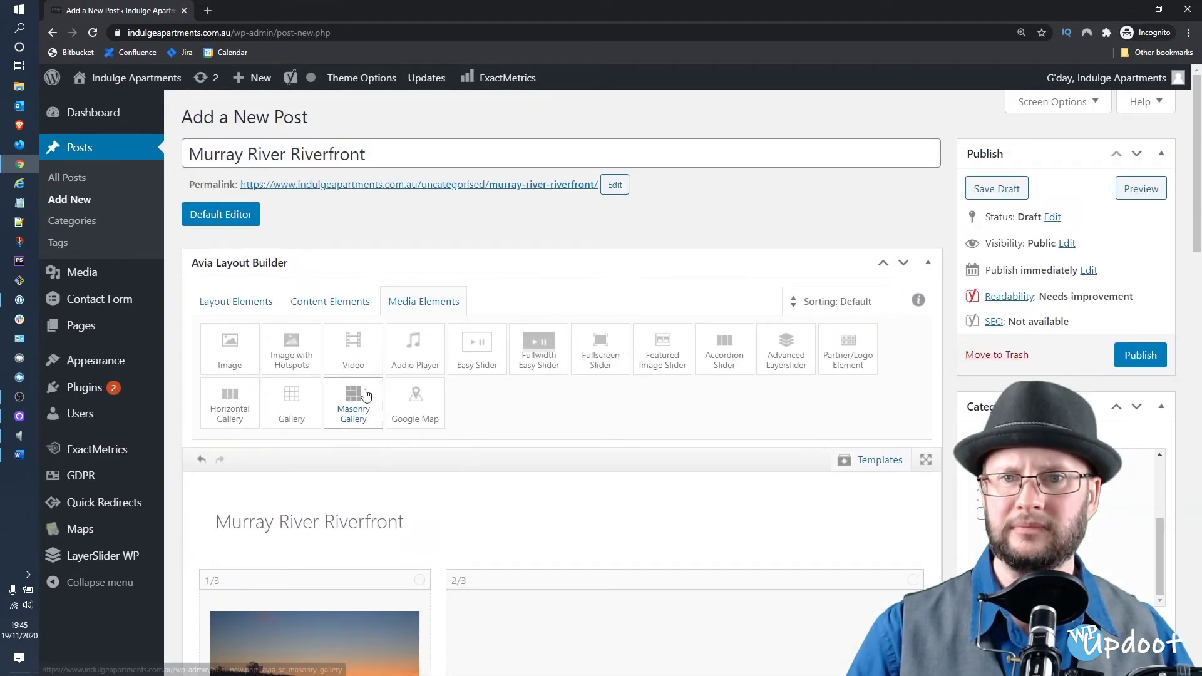
click(328, 303)
scroll(631, 232, down, 3)
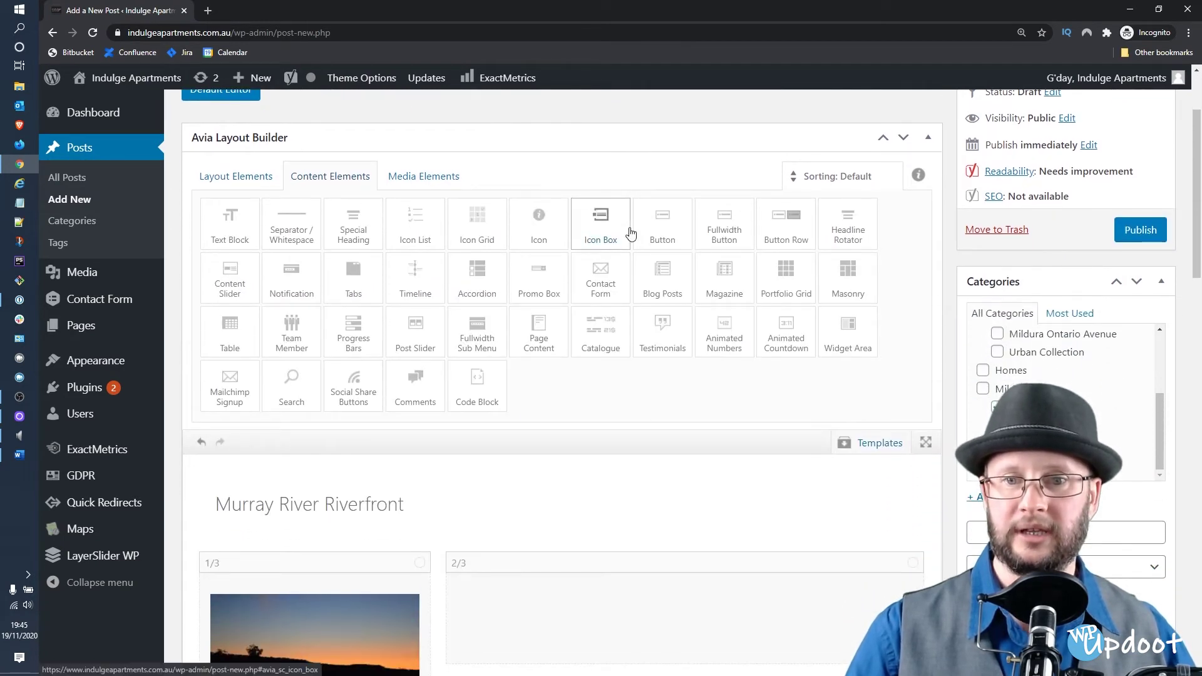
drag(236, 160, 685, 557)
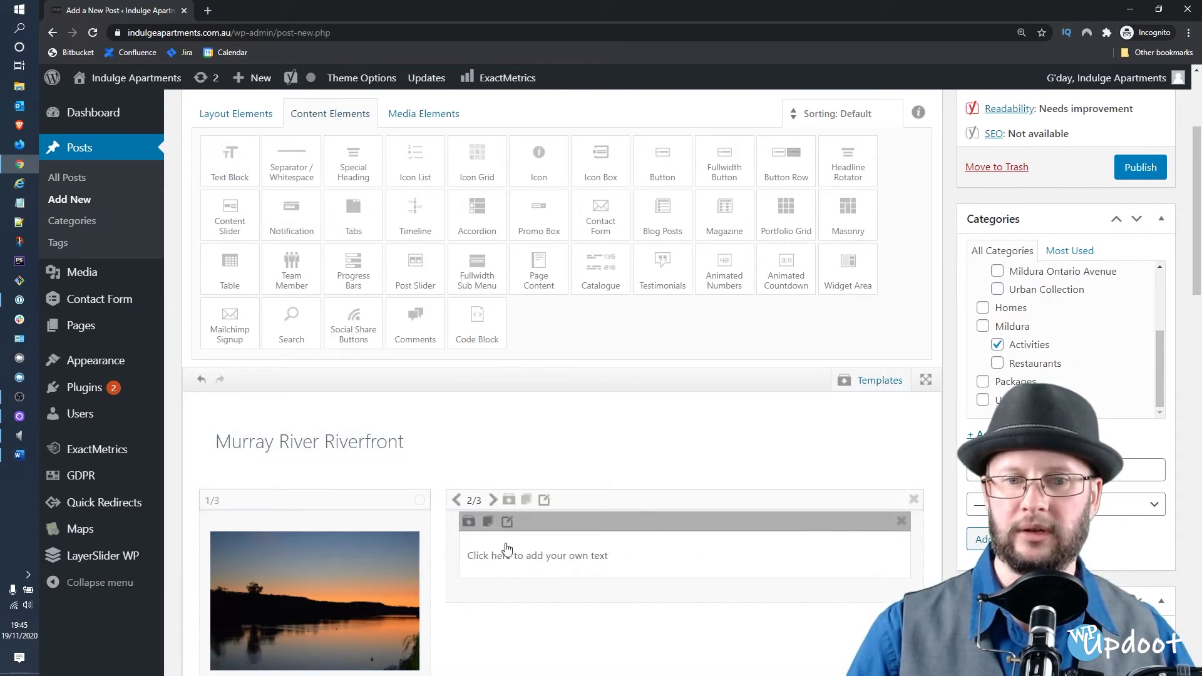
click(877, 545)
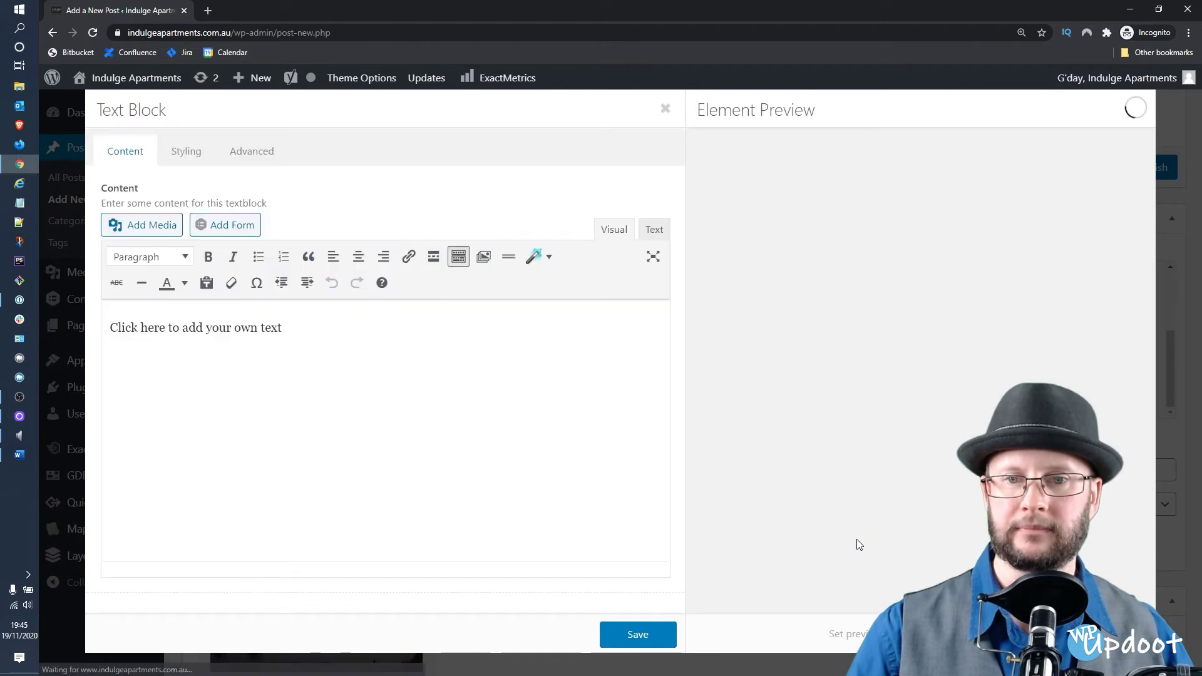
In Word, copy all four Murray River paragraphs, then minimise Word
click(19, 454)
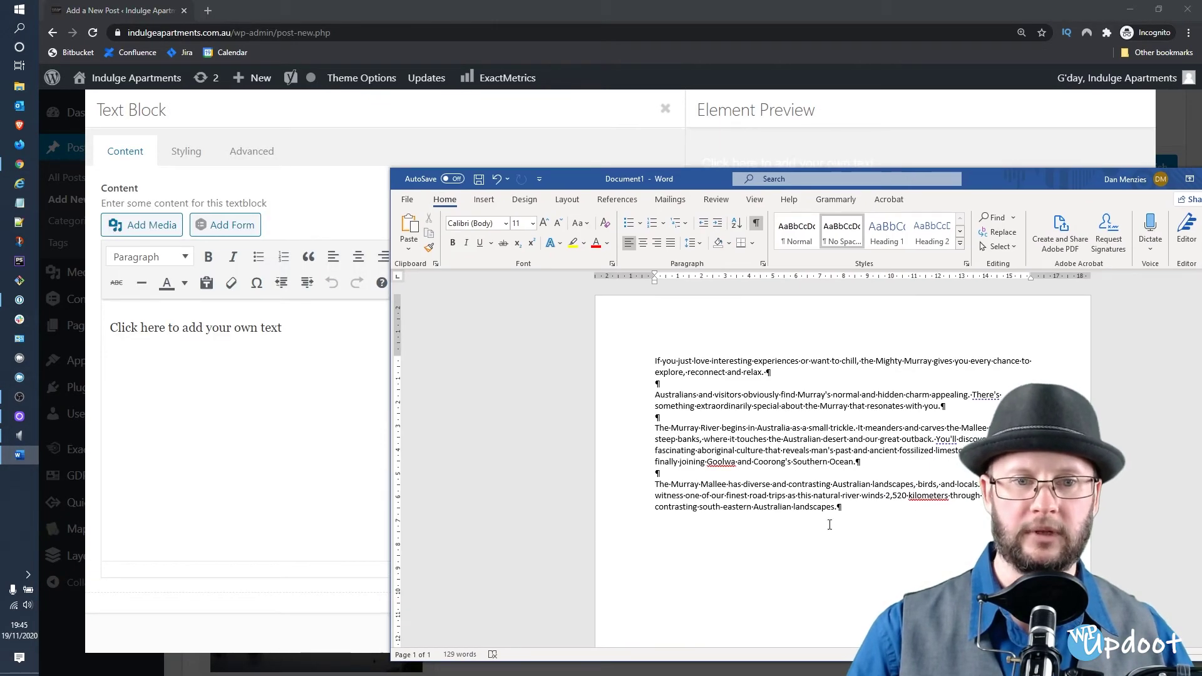
drag(871, 510, 661, 350)
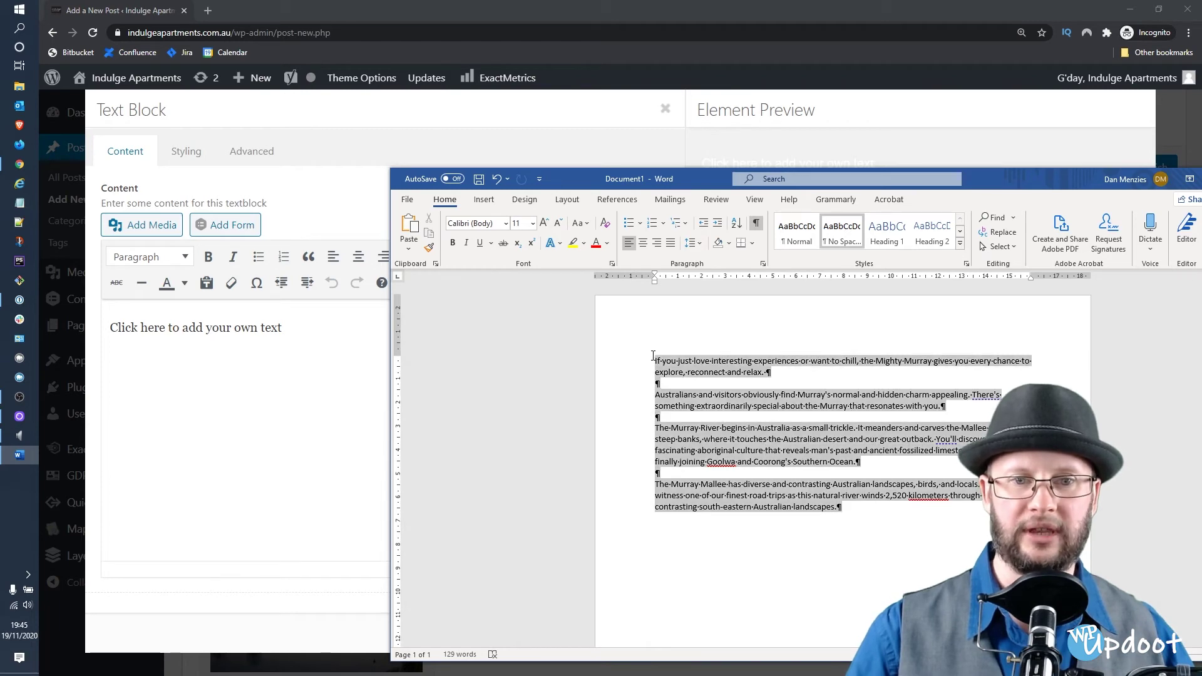
right_click(682, 366)
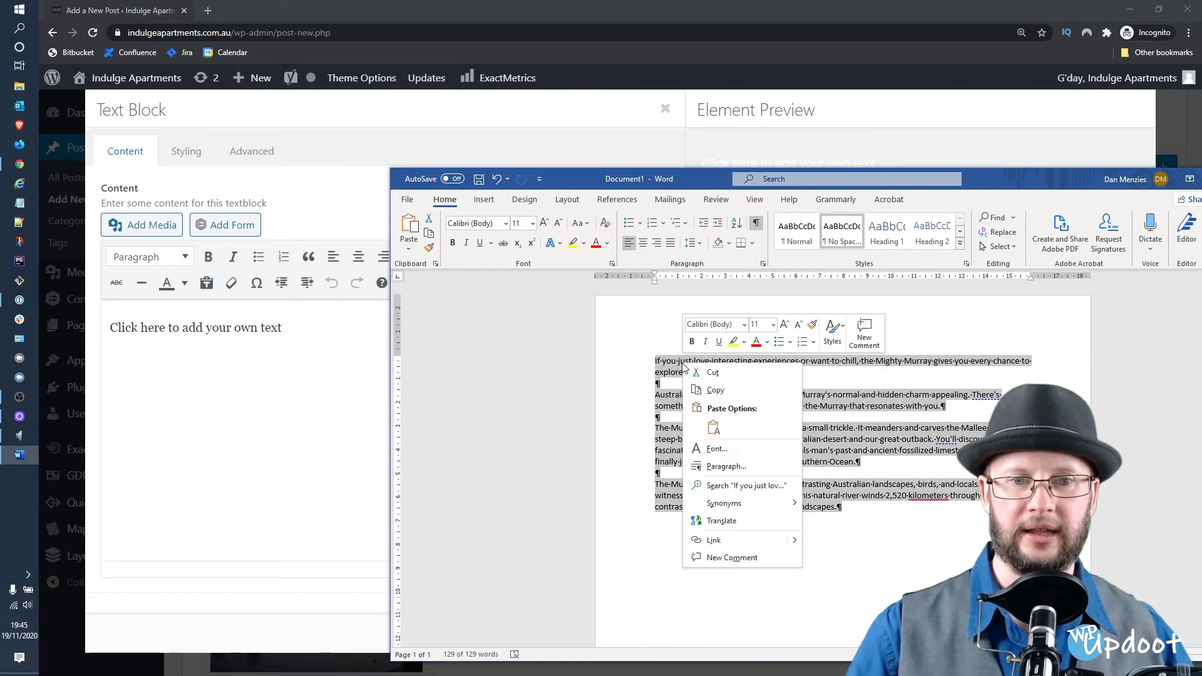
click(720, 390)
key(super+Down)
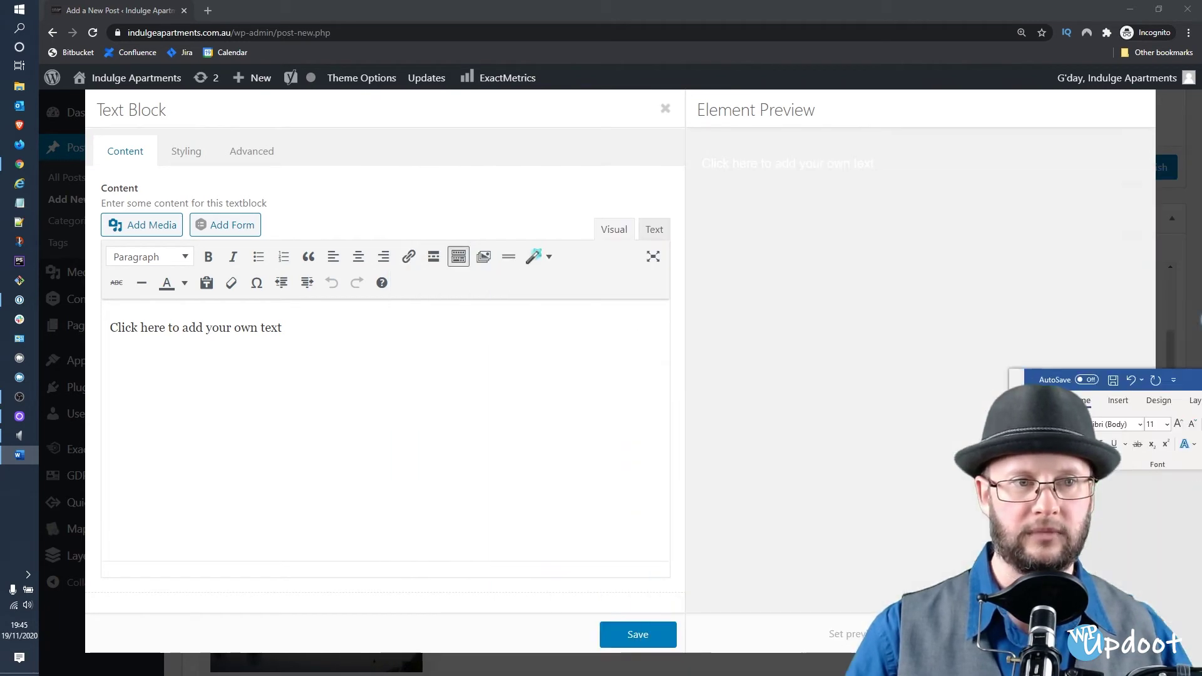
Delete the Text Block's placeholder sentence and paste the Murray River paragraphs as plain text
click(387, 338)
key(ctrl+a)
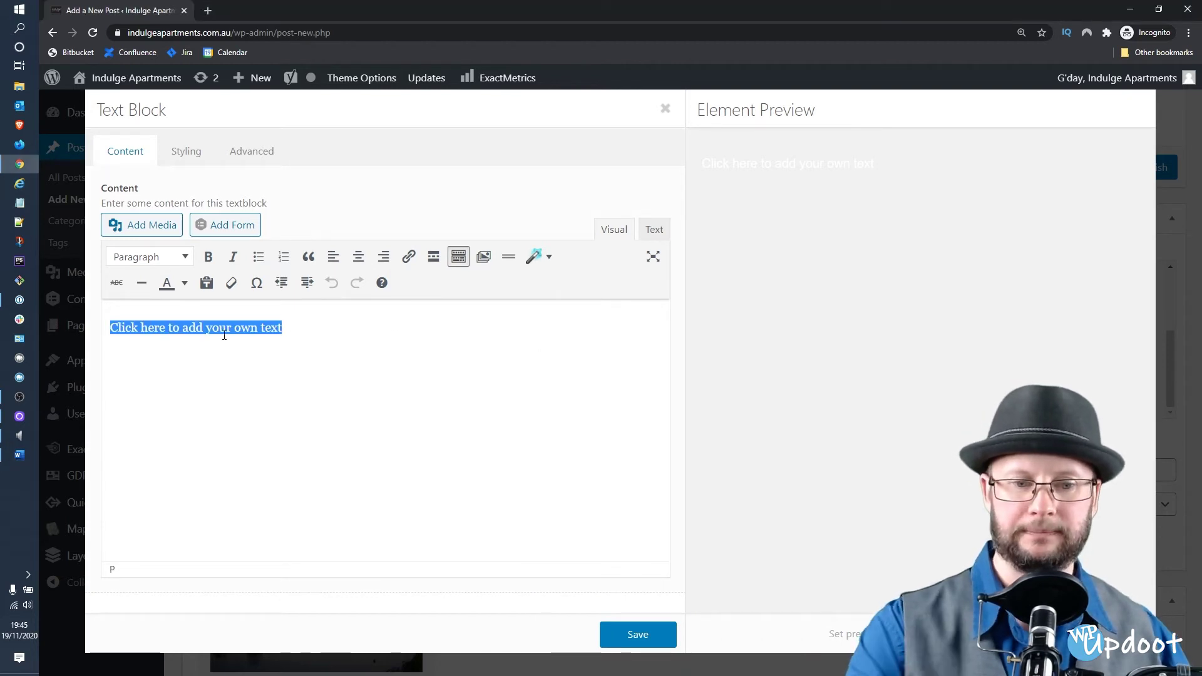
key(BackSpace)
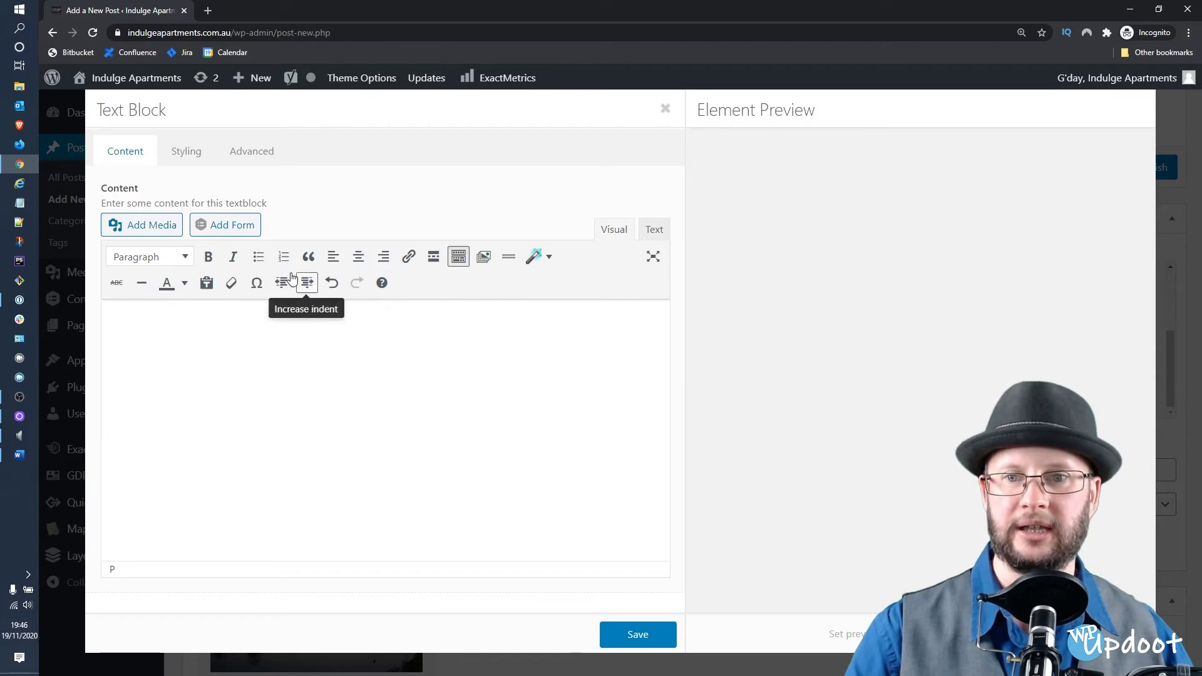
click(206, 284)
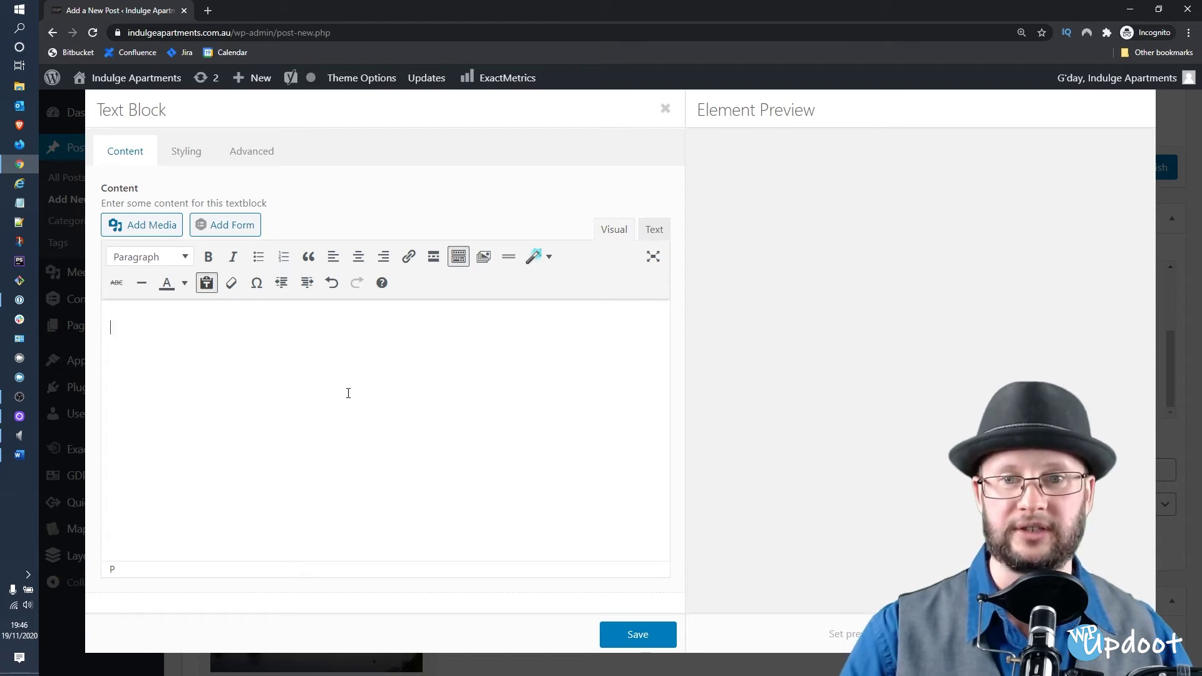
right_click(116, 328)
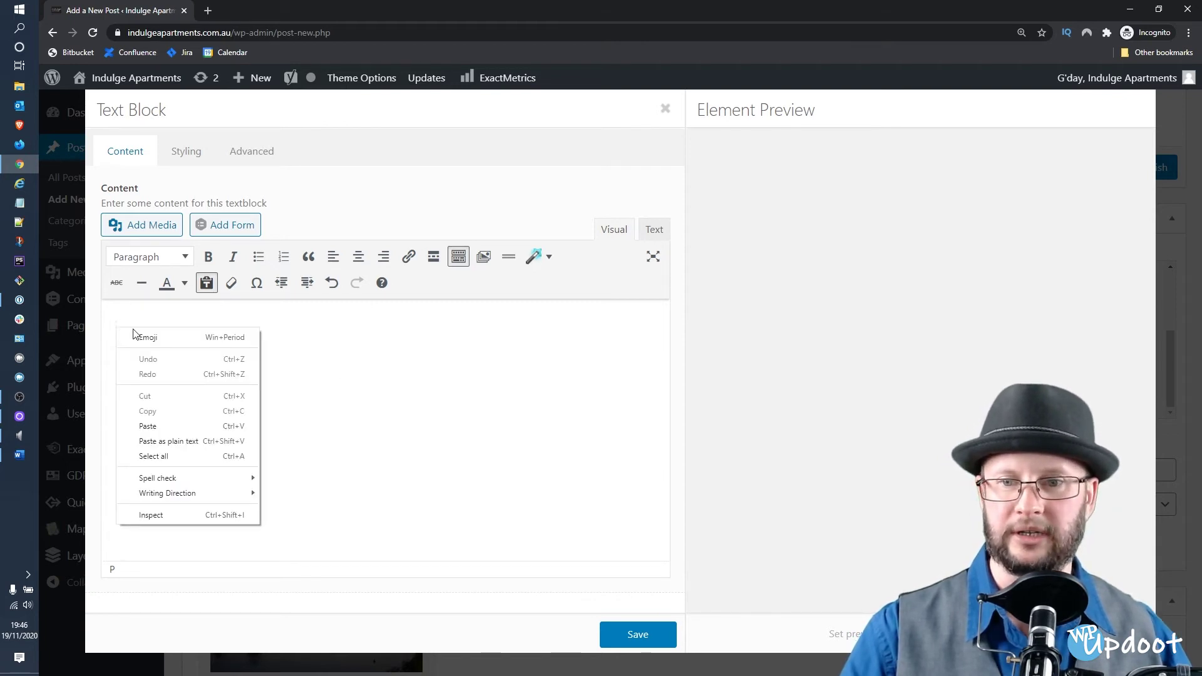
click(201, 427)
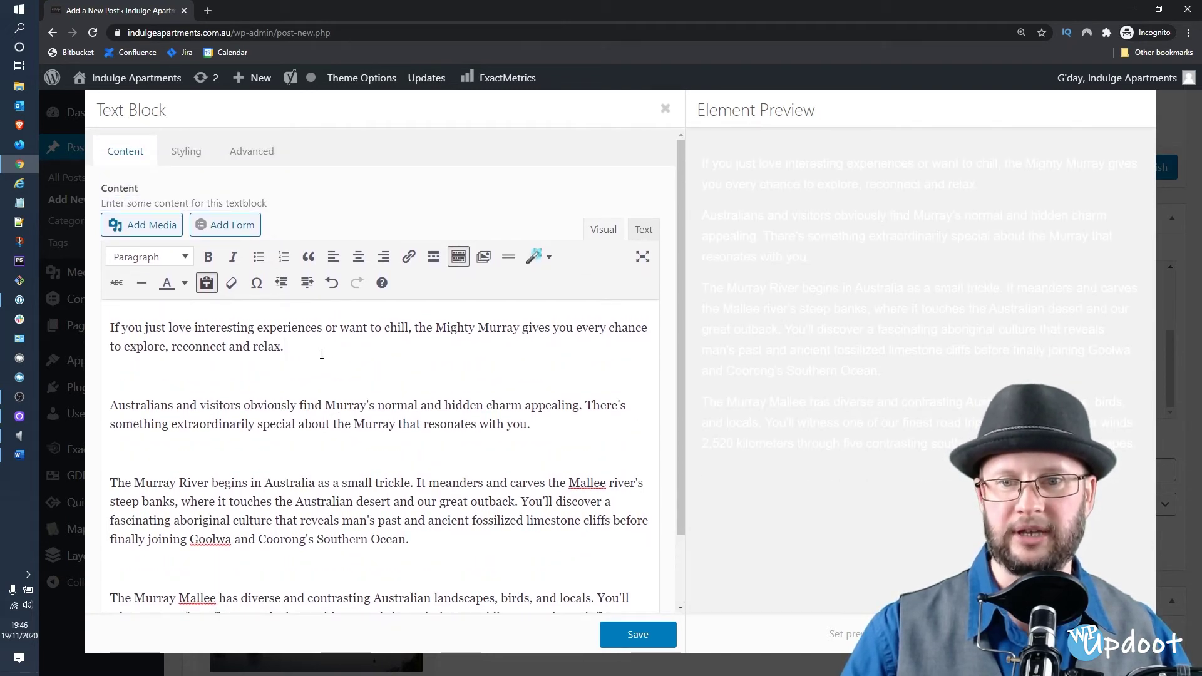
Remove the blank lines between the four paragraphs, keeping each separate, and save the Text Block
key(BackSpace)
key(BackSpace)
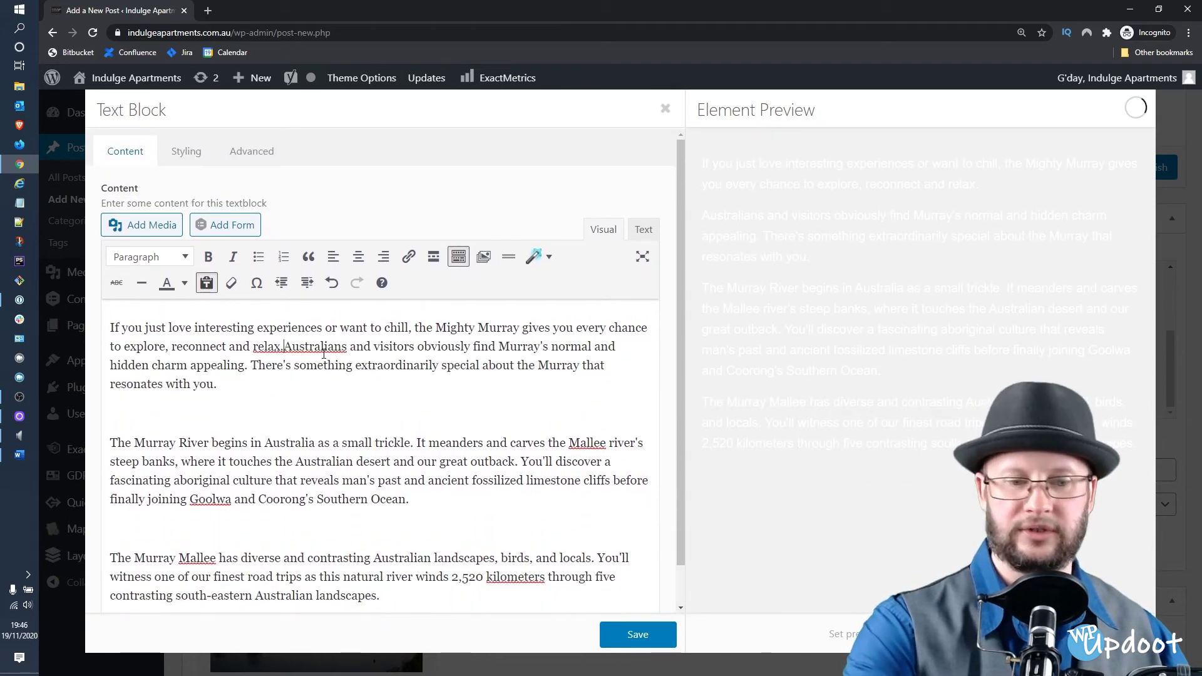
key(Return)
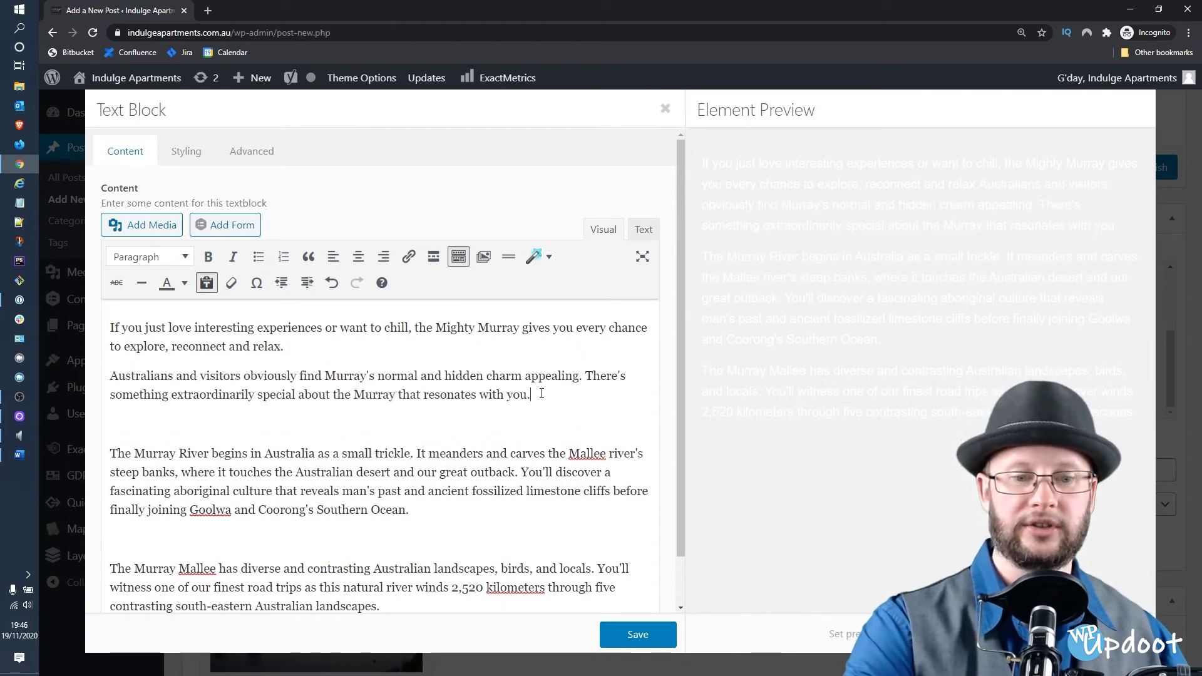
key(Delete)
key(Delete)
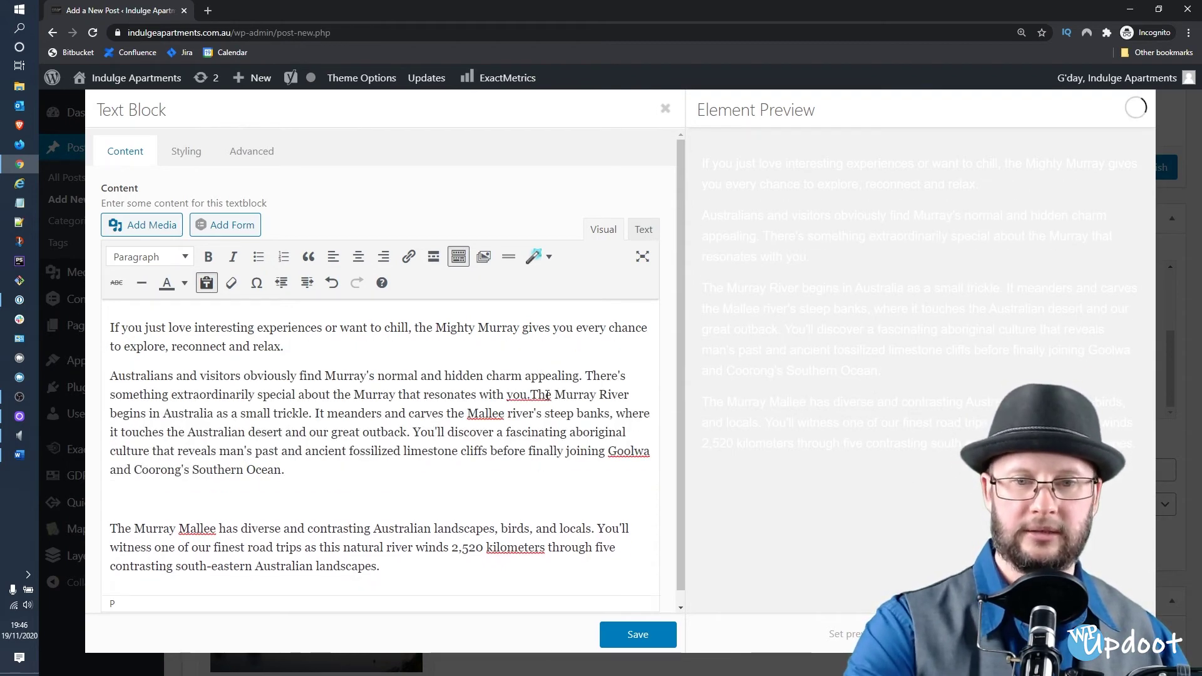
key(Return)
scroll(408, 440, down, 1)
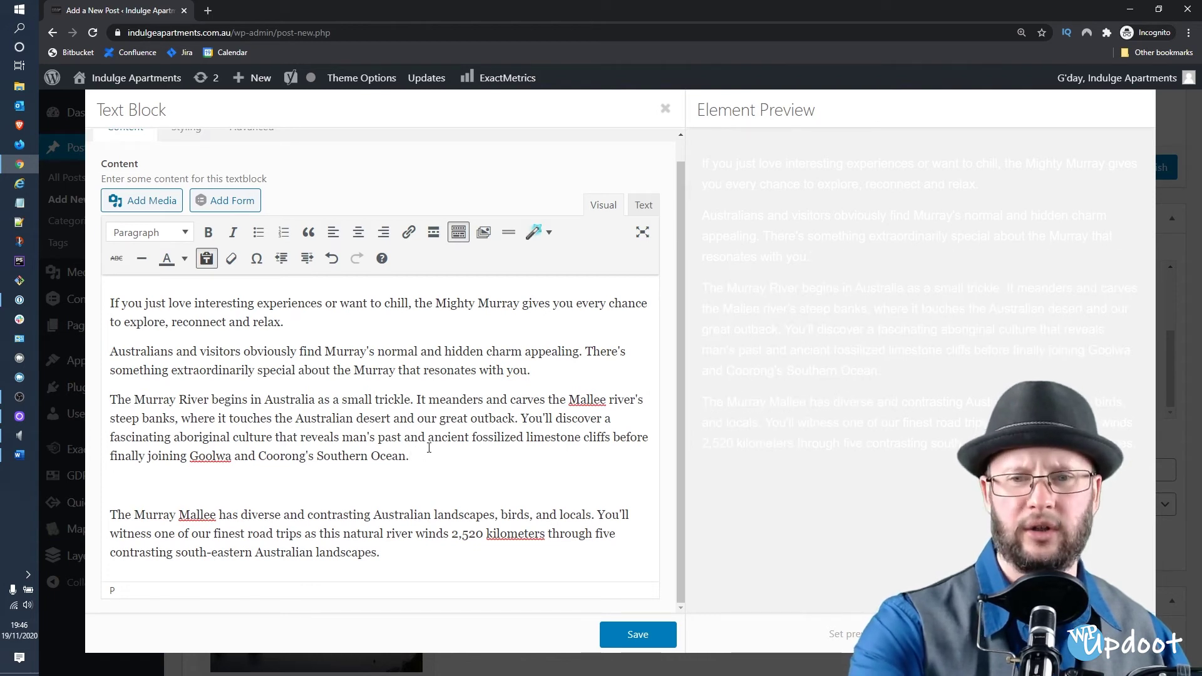
key(Delete)
key(Delete)
key(Return)
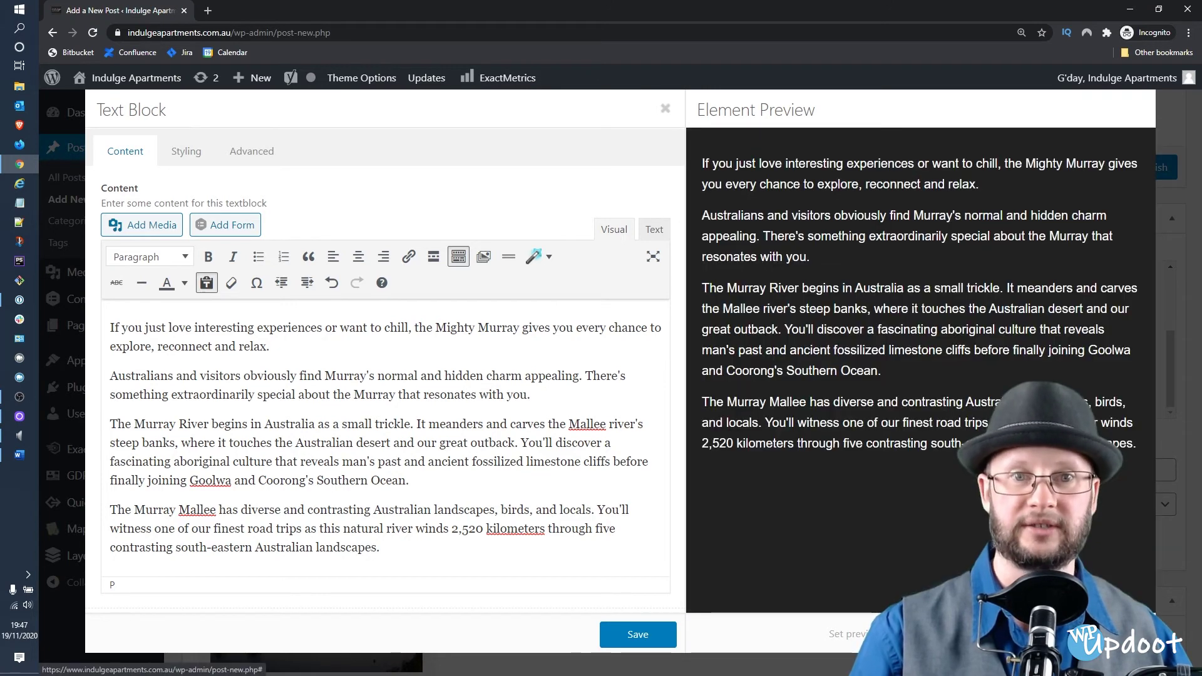
click(637, 631)
Set the sunset river photo as the post's featured image
scroll(805, 521, down, 3)
scroll(805, 520, down, 6)
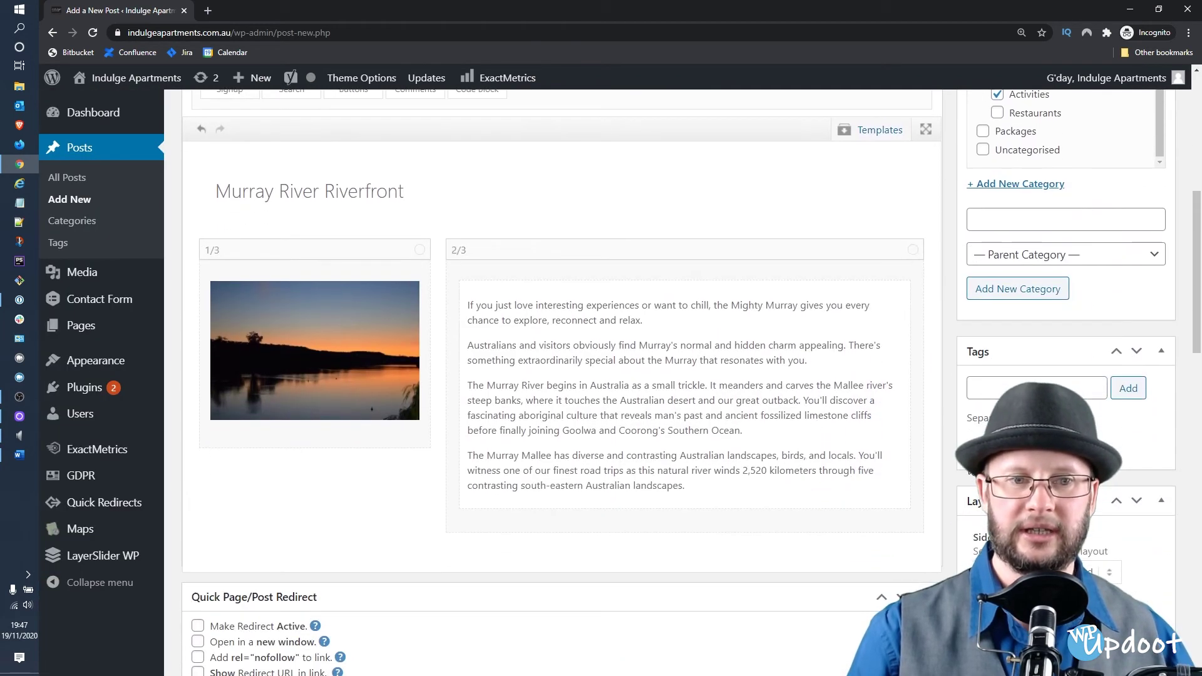
scroll(963, 443, down, 5)
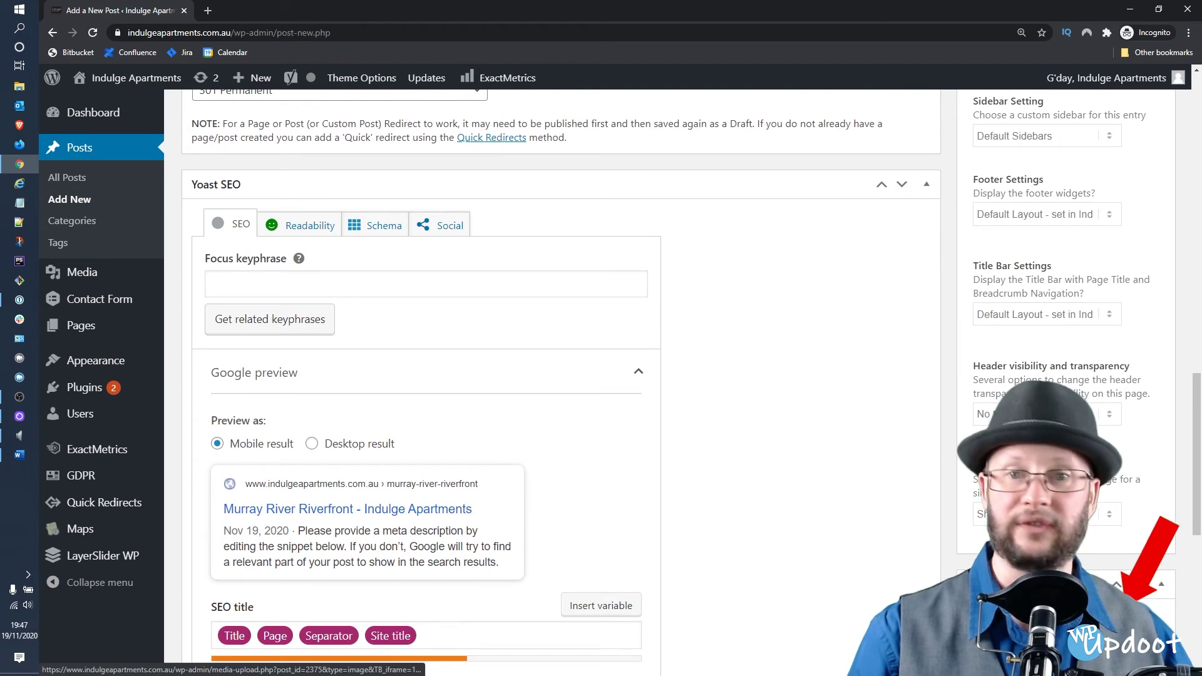
click(1014, 612)
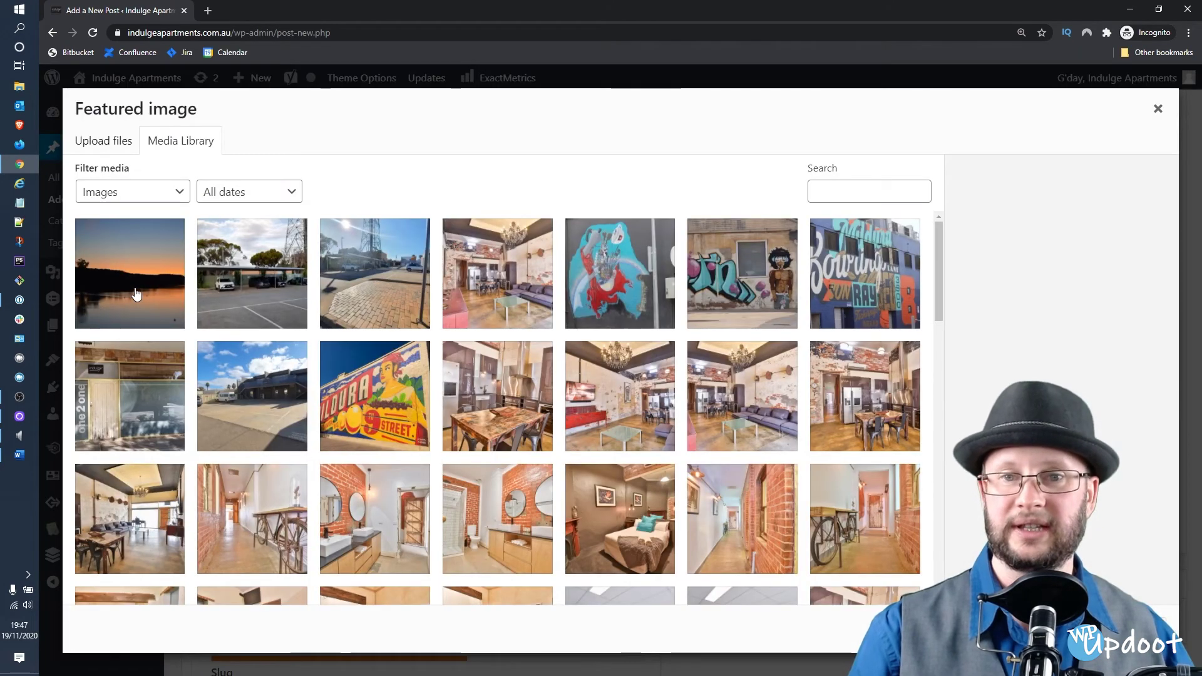
click(159, 313)
click(1124, 629)
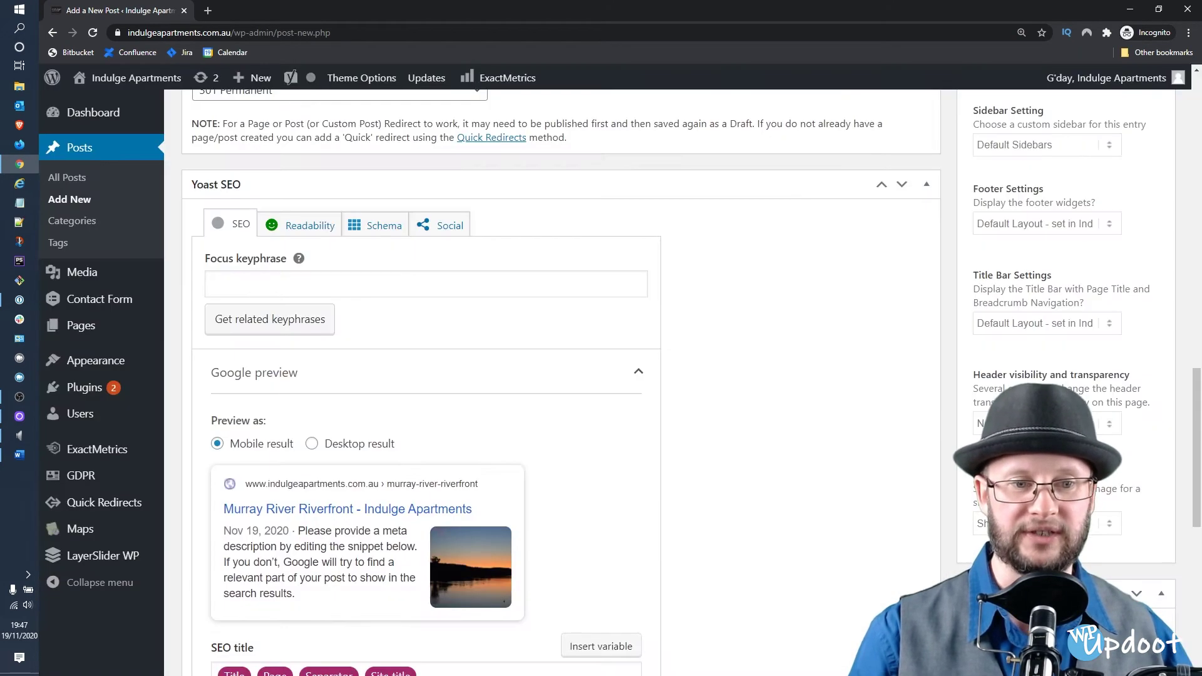
Scroll down to the Yoast SEO panel and place the cursor in the empty meta description
scroll(876, 491, down, 1)
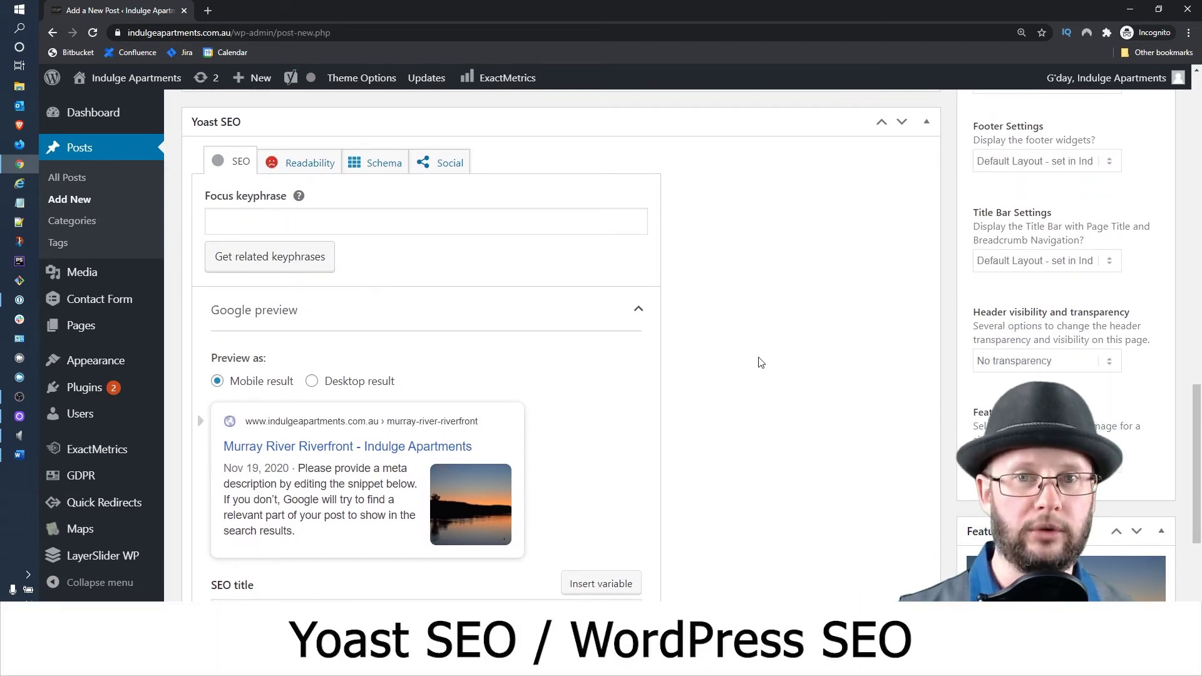
scroll(759, 360, down, 1)
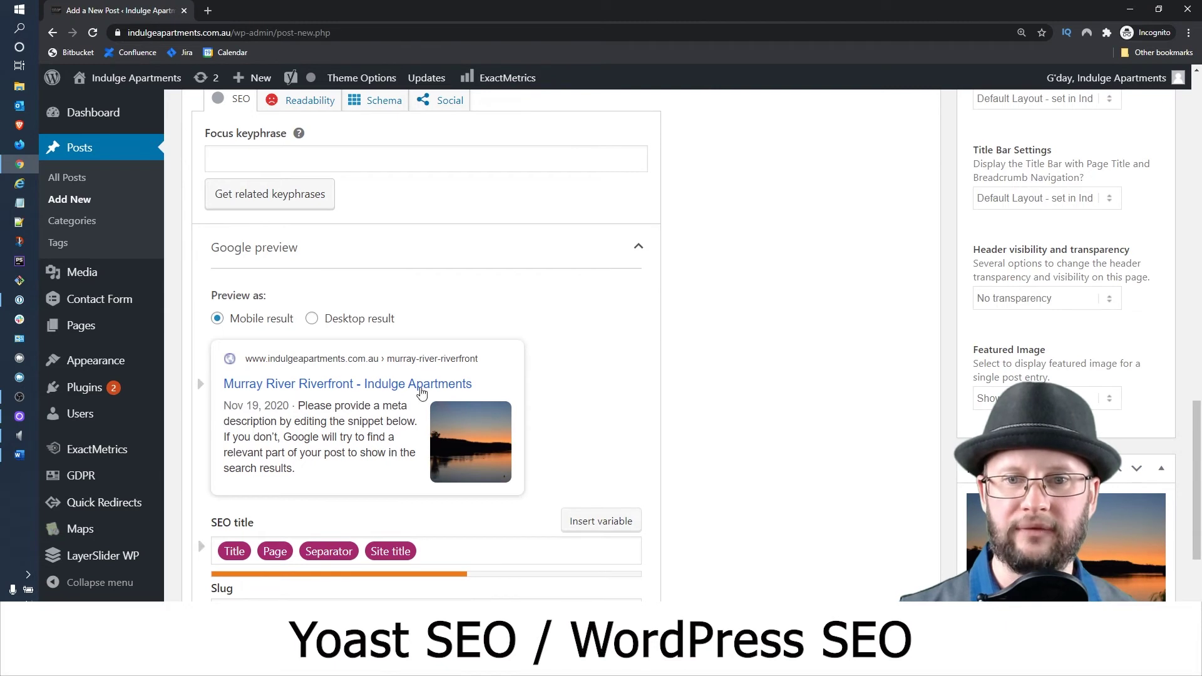
scroll(798, 393, down, 1)
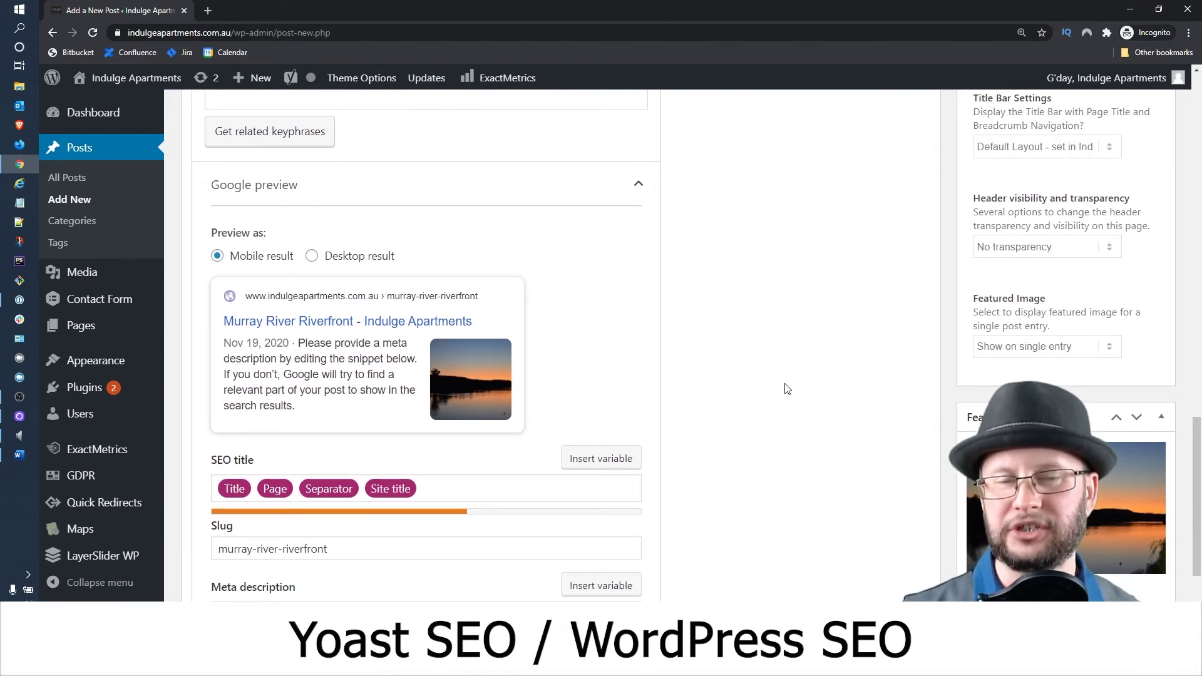
scroll(787, 389, down, 3)
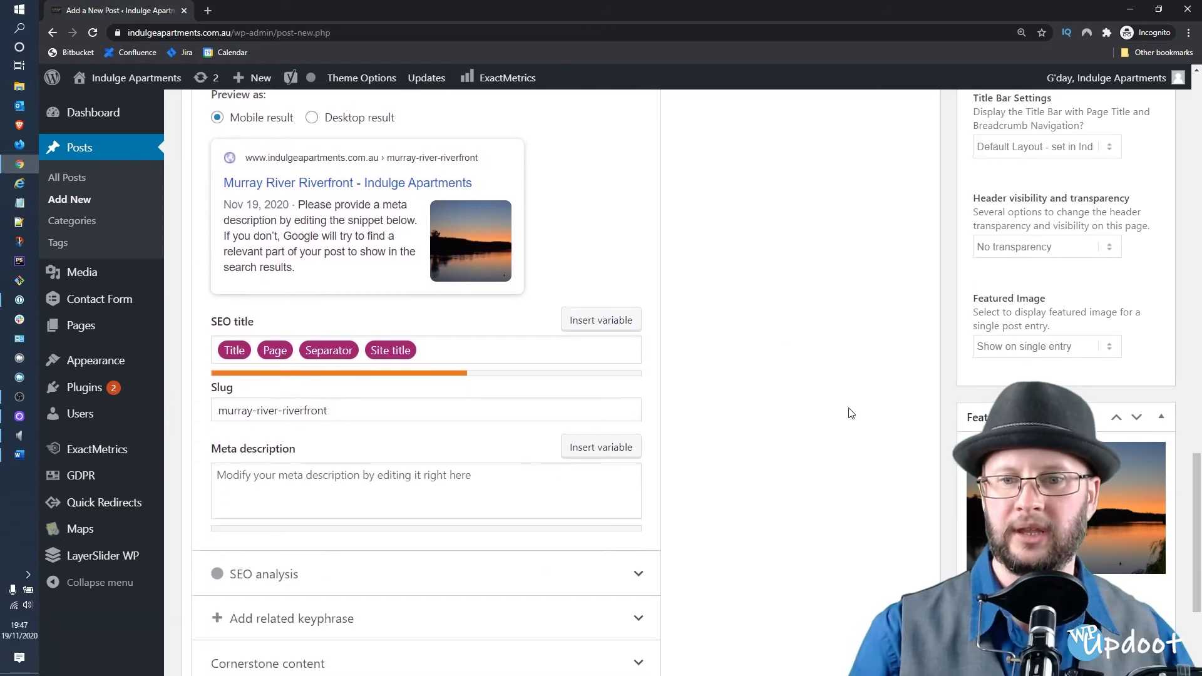
click(262, 444)
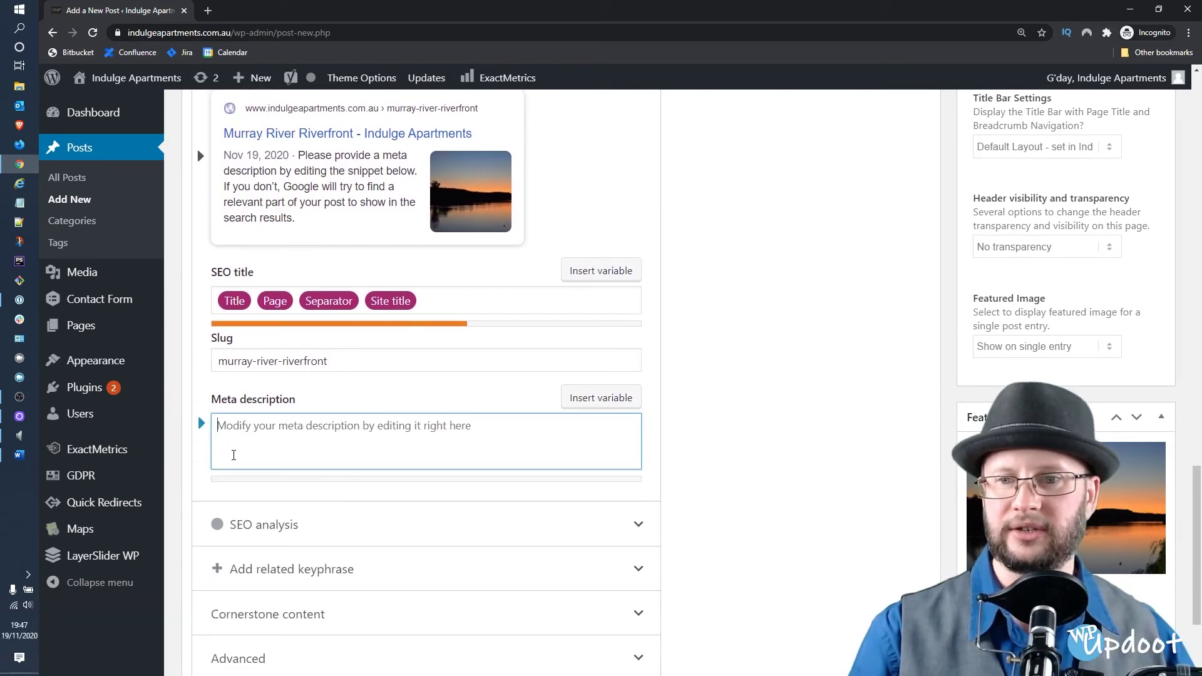
Copy the Word document's first paragraph and return to the Yoast meta description field
click(20, 455)
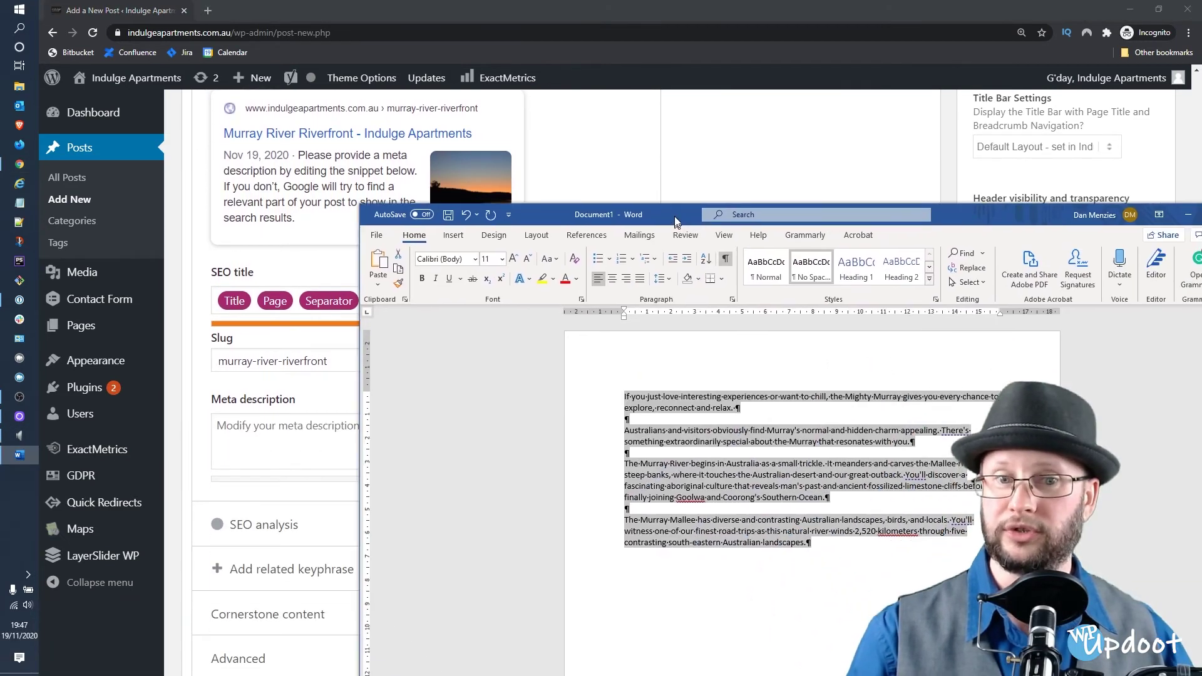
key(ctrl+a)
click(663, 405)
drag(759, 410, 628, 384)
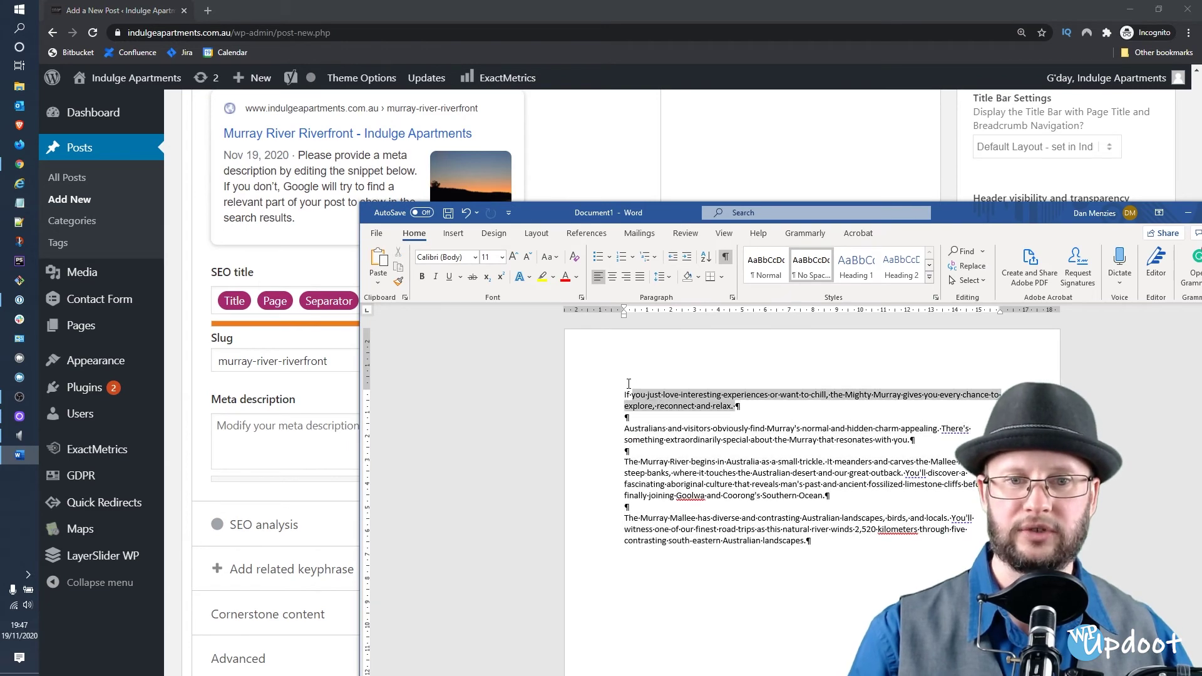
right_click(648, 404)
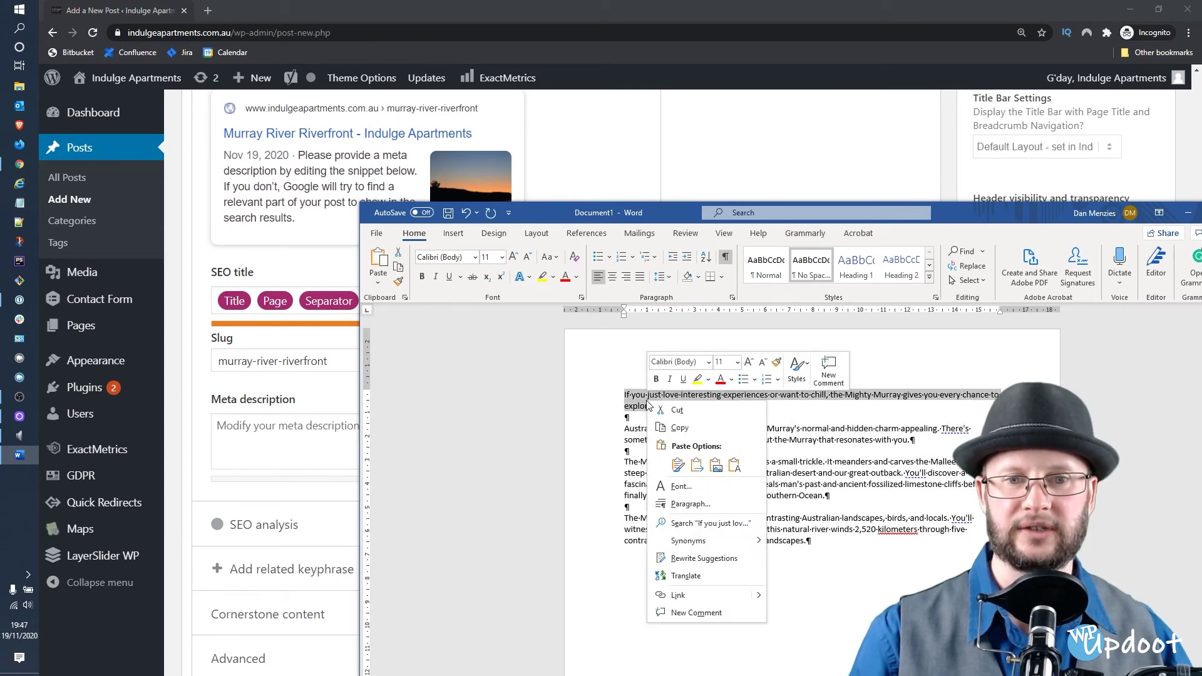
click(707, 424)
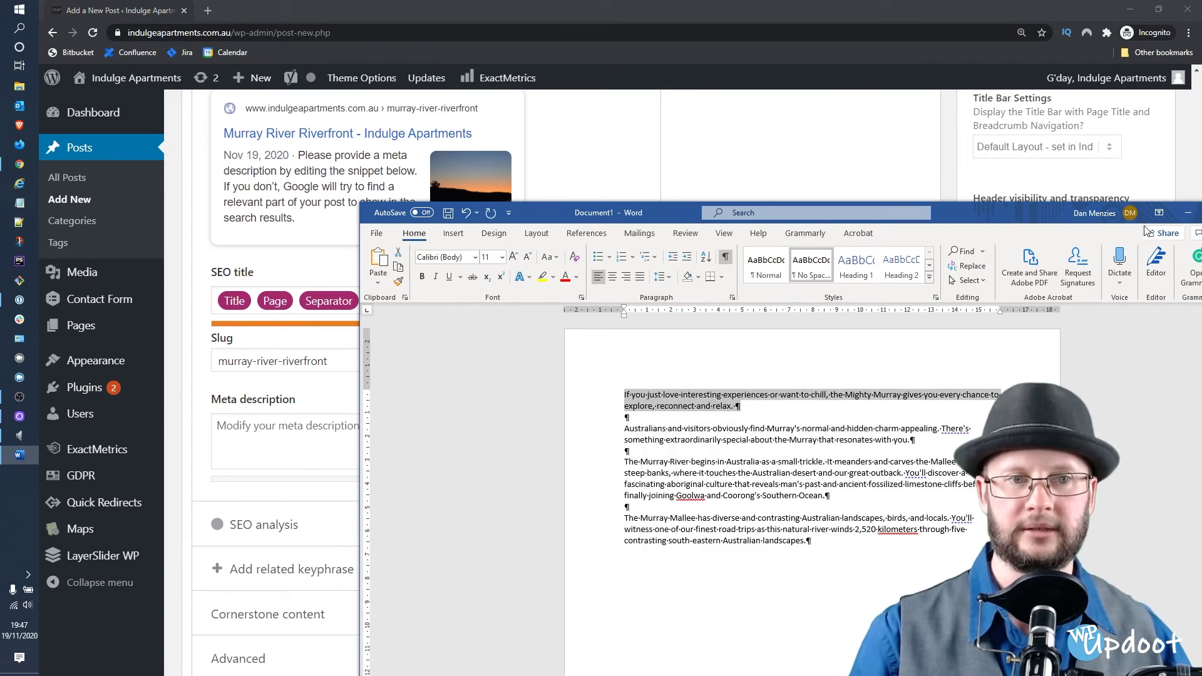
click(1188, 212)
click(375, 447)
Paste the copied opening paragraph into the Yoast meta description box
right_click(375, 447)
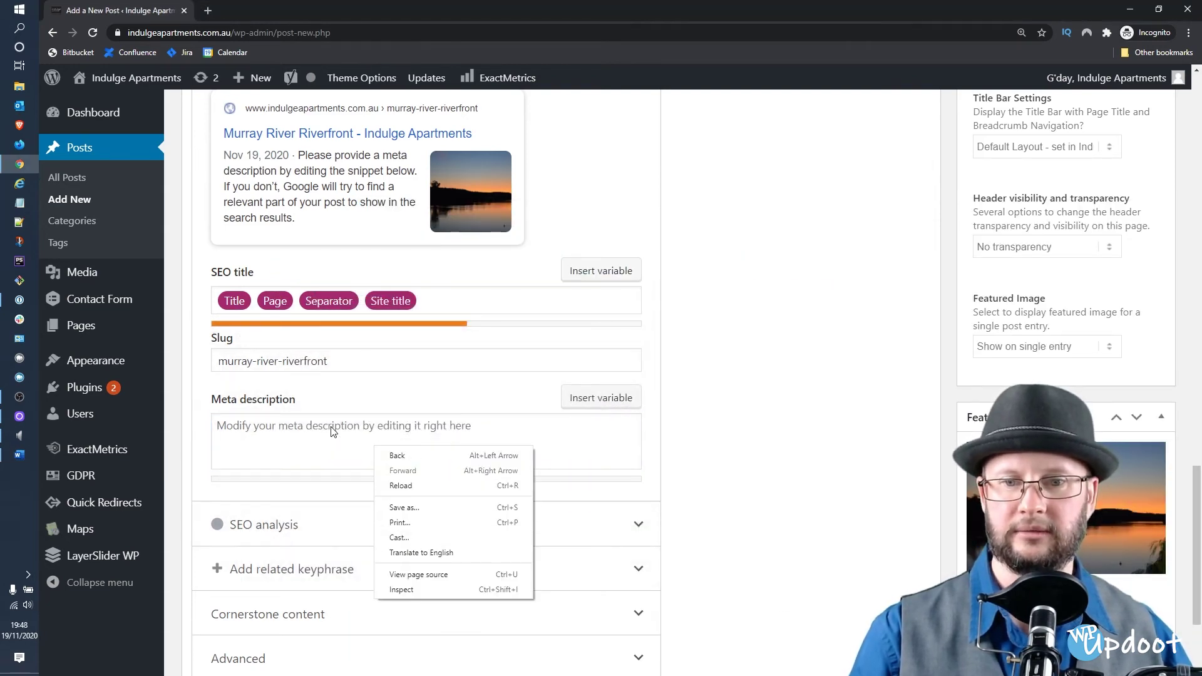
click(232, 424)
right_click(232, 425)
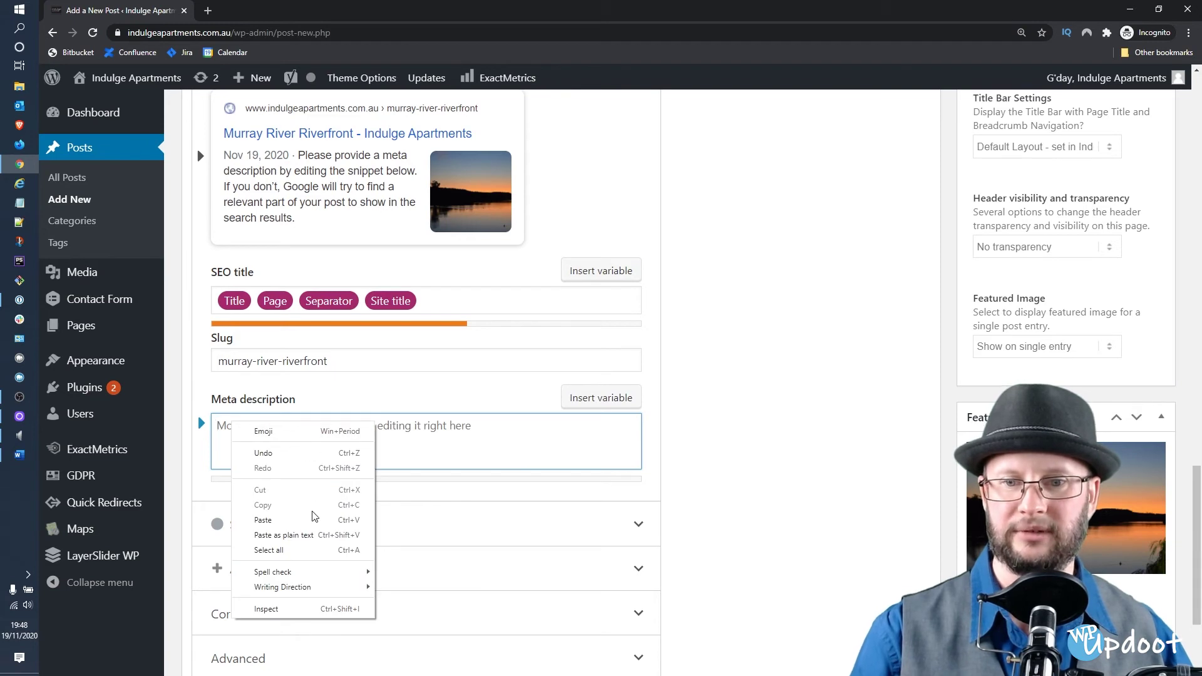
click(263, 520)
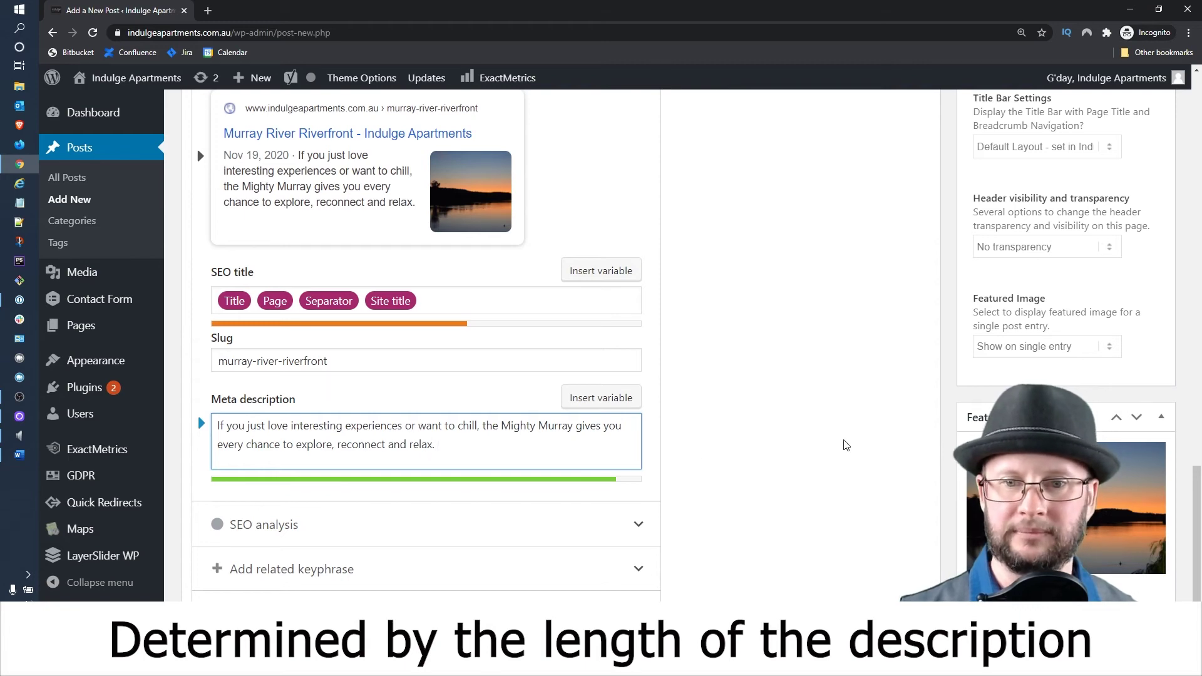
Publish the Murray River Riverfront post and check the published layout
scroll(832, 395, up, 3)
scroll(833, 396, down, 3)
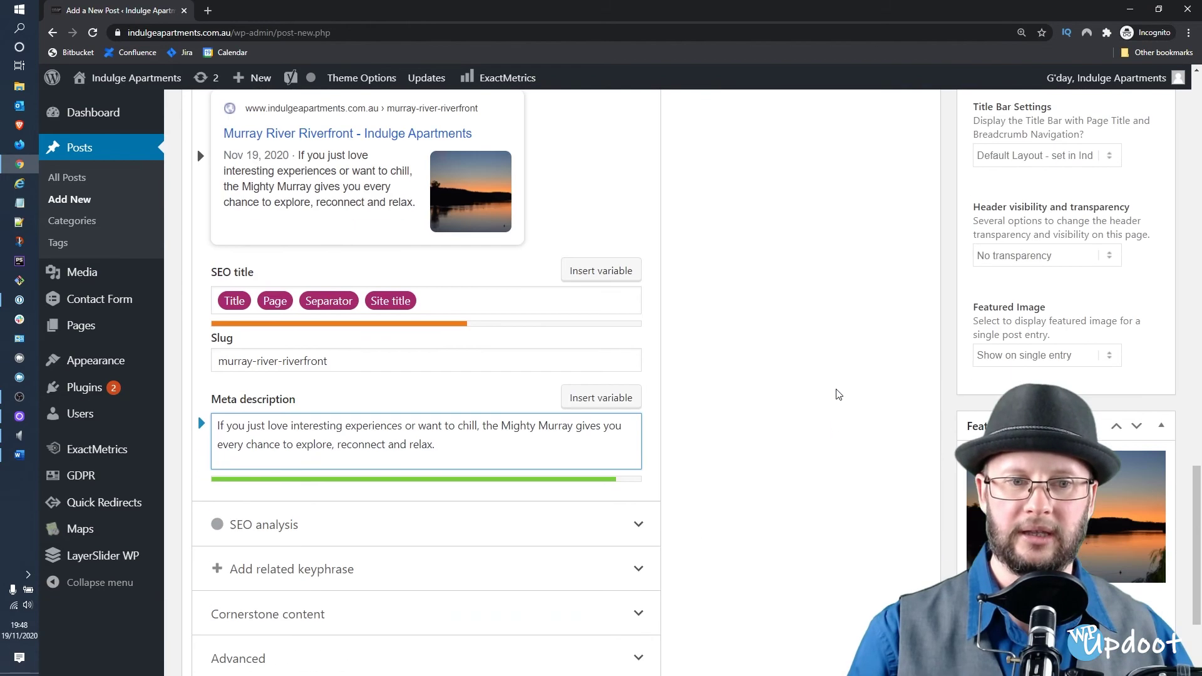
scroll(839, 395, up, 2)
scroll(842, 394, up, 12)
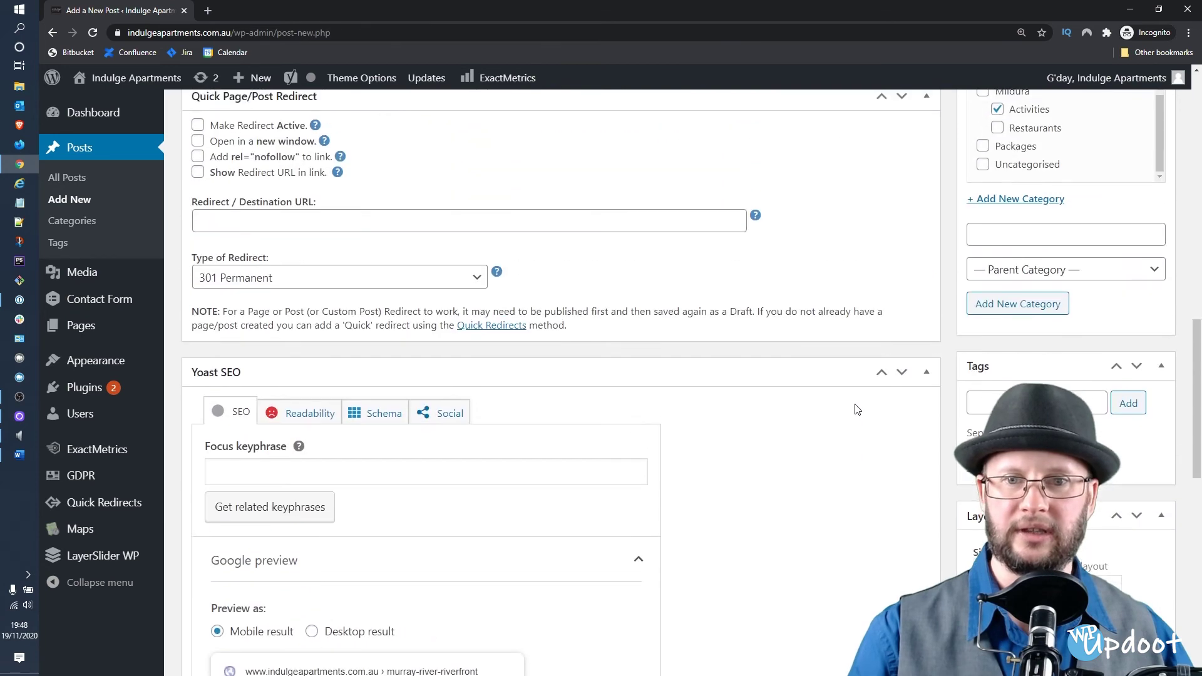
scroll(852, 411, up, 2)
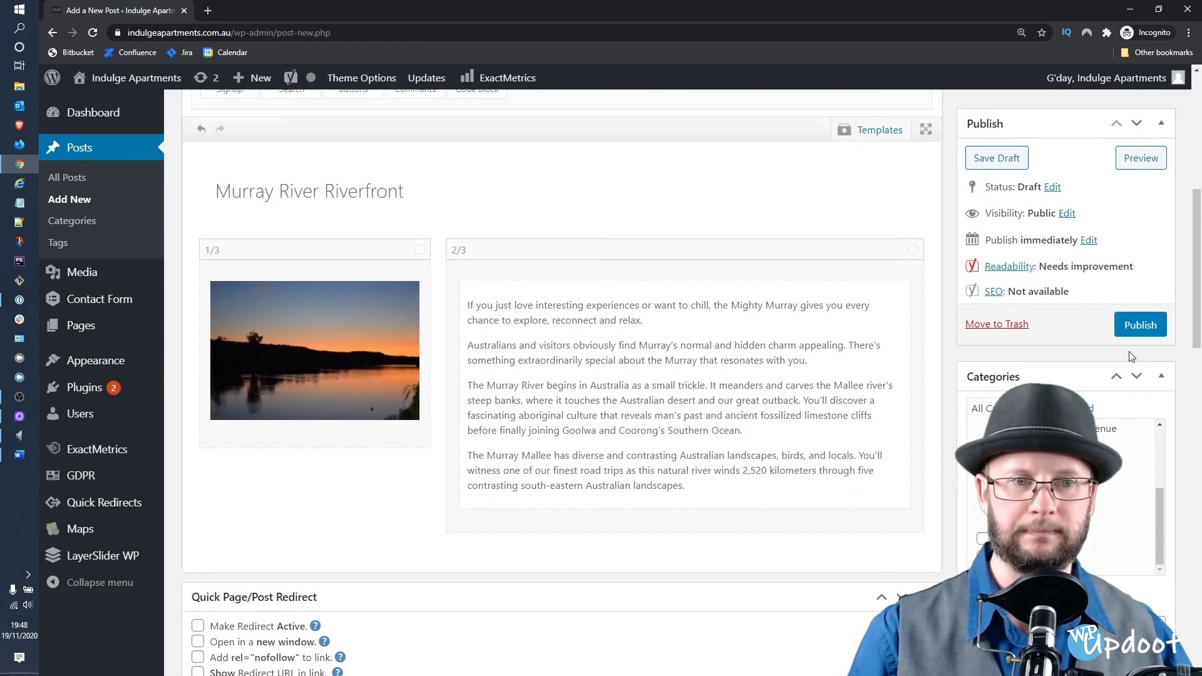
click(1141, 325)
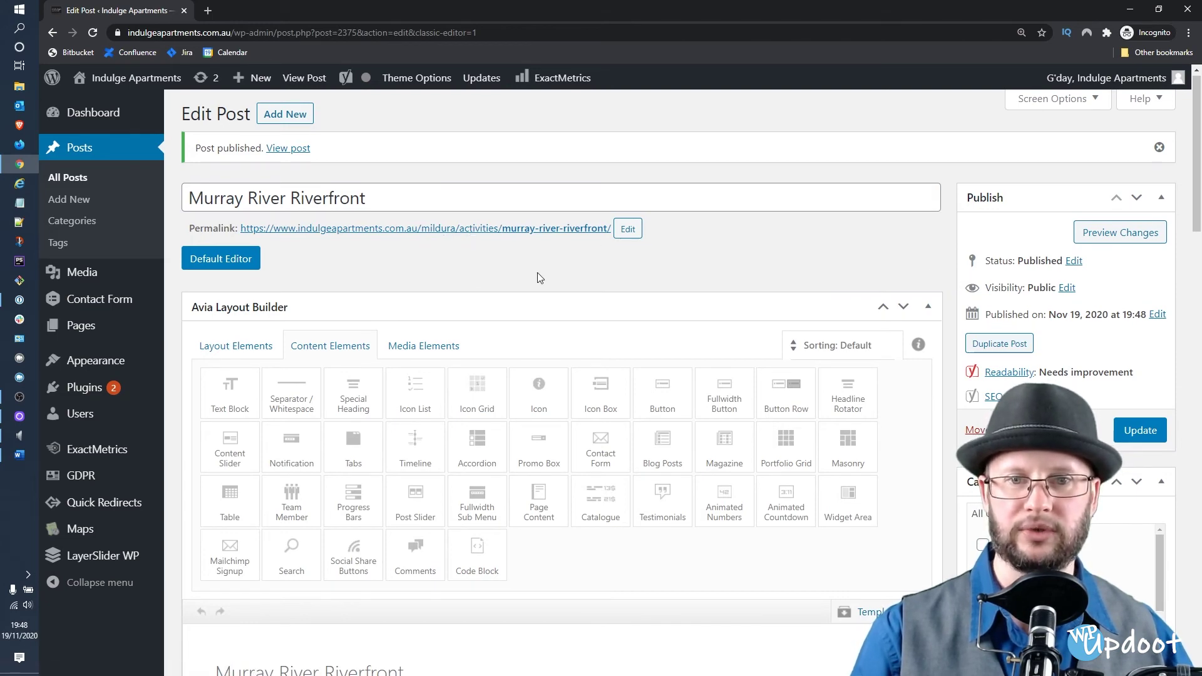
scroll(688, 303, down, 5)
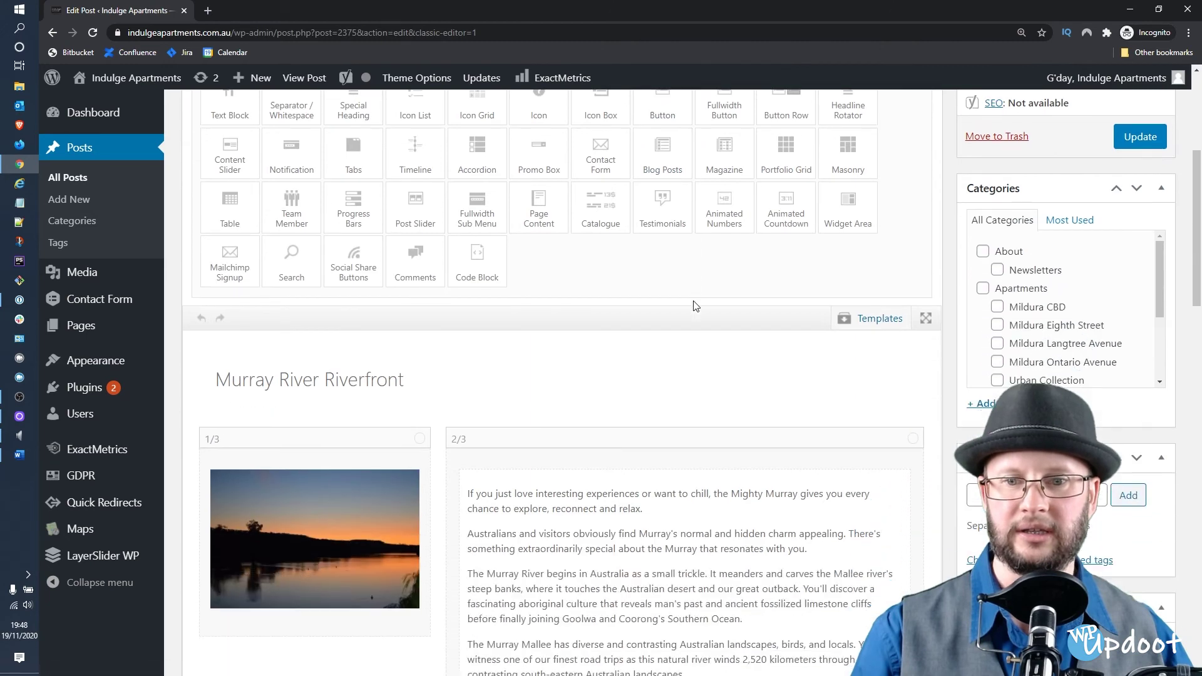
scroll(693, 306, down, 2)
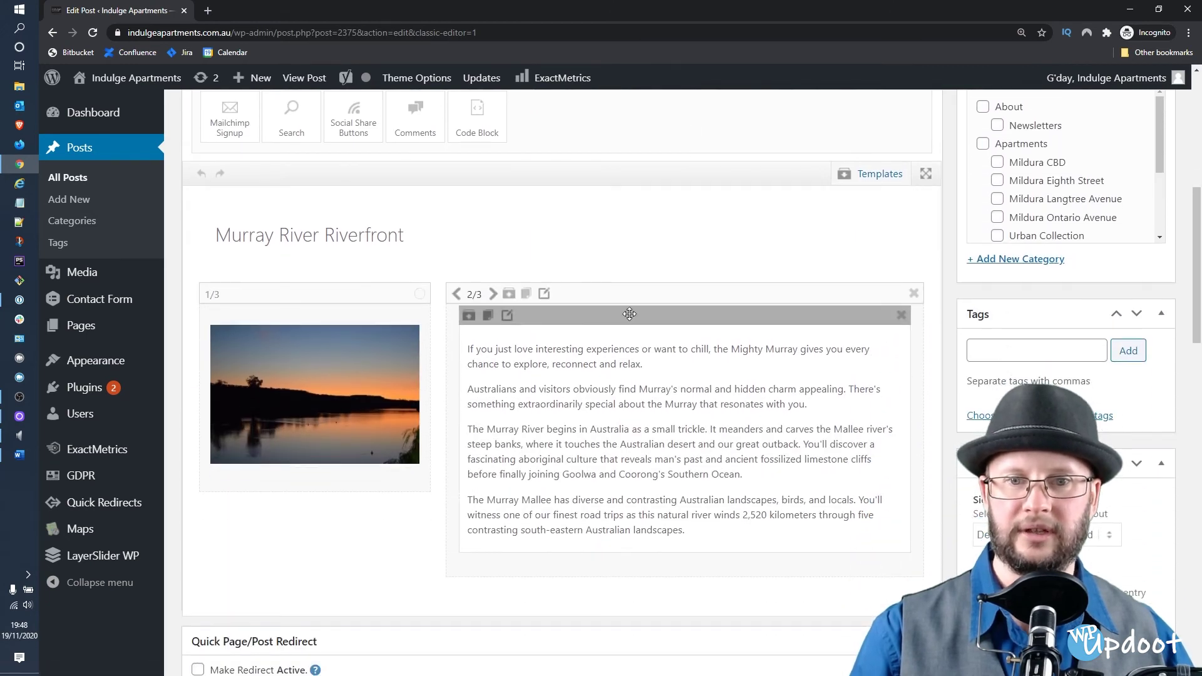
scroll(630, 313, down, 12)
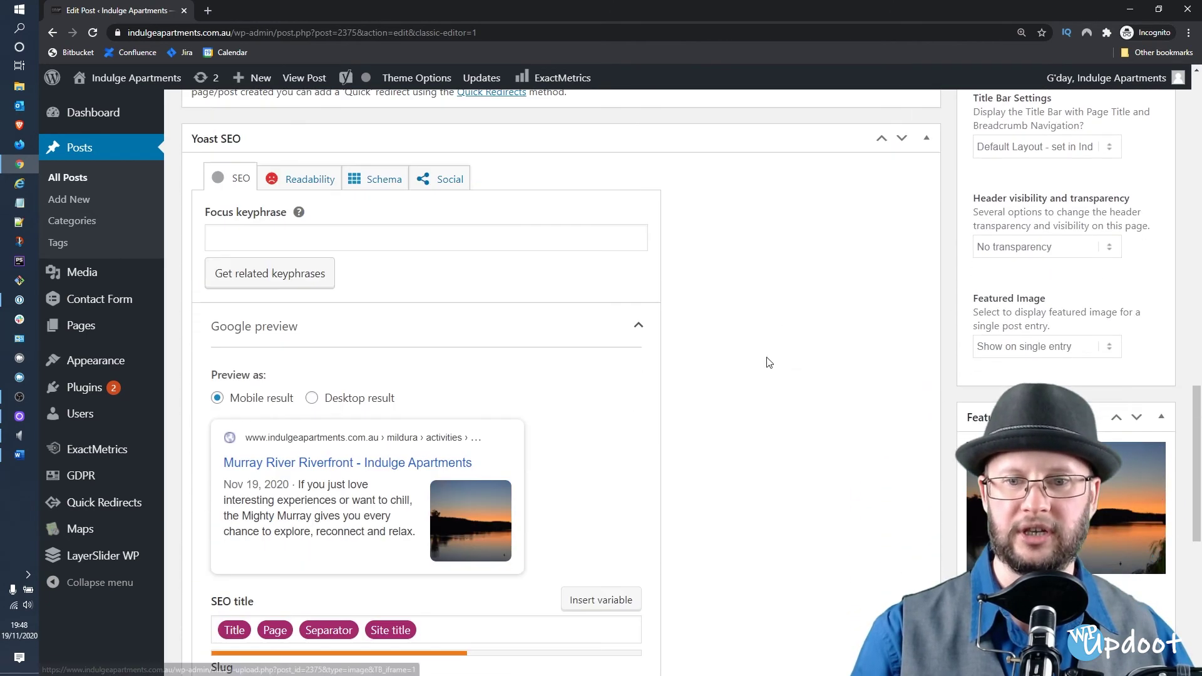
scroll(497, 390, down, 3)
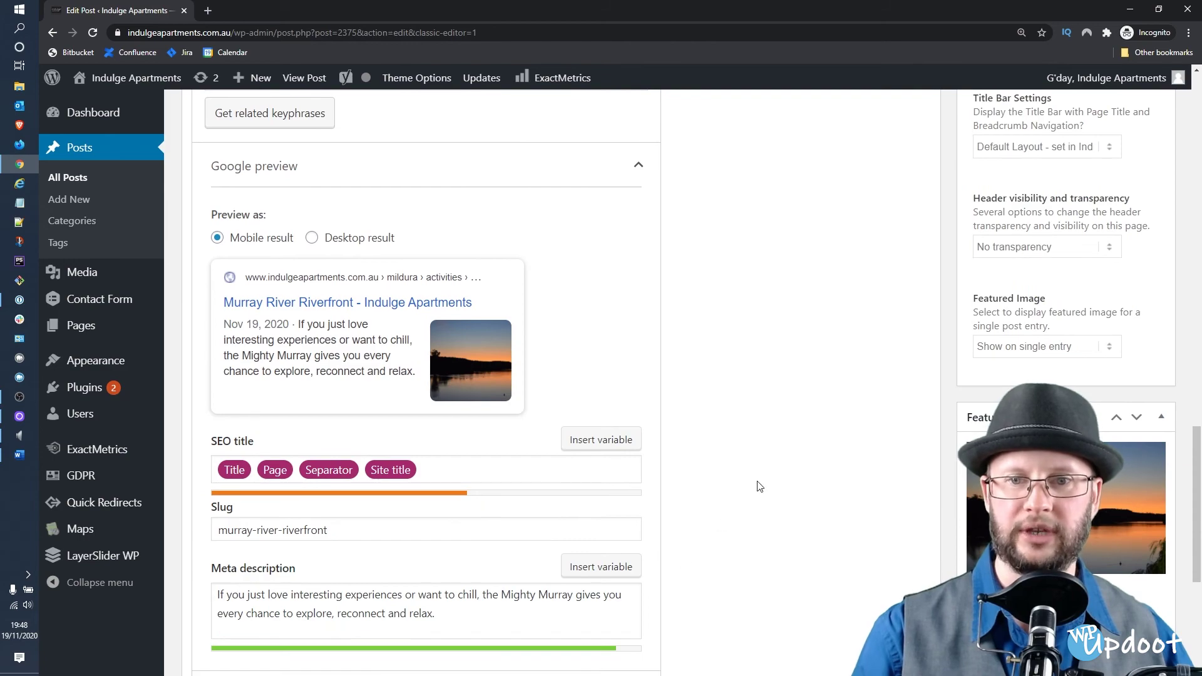
scroll(754, 484, up, 18)
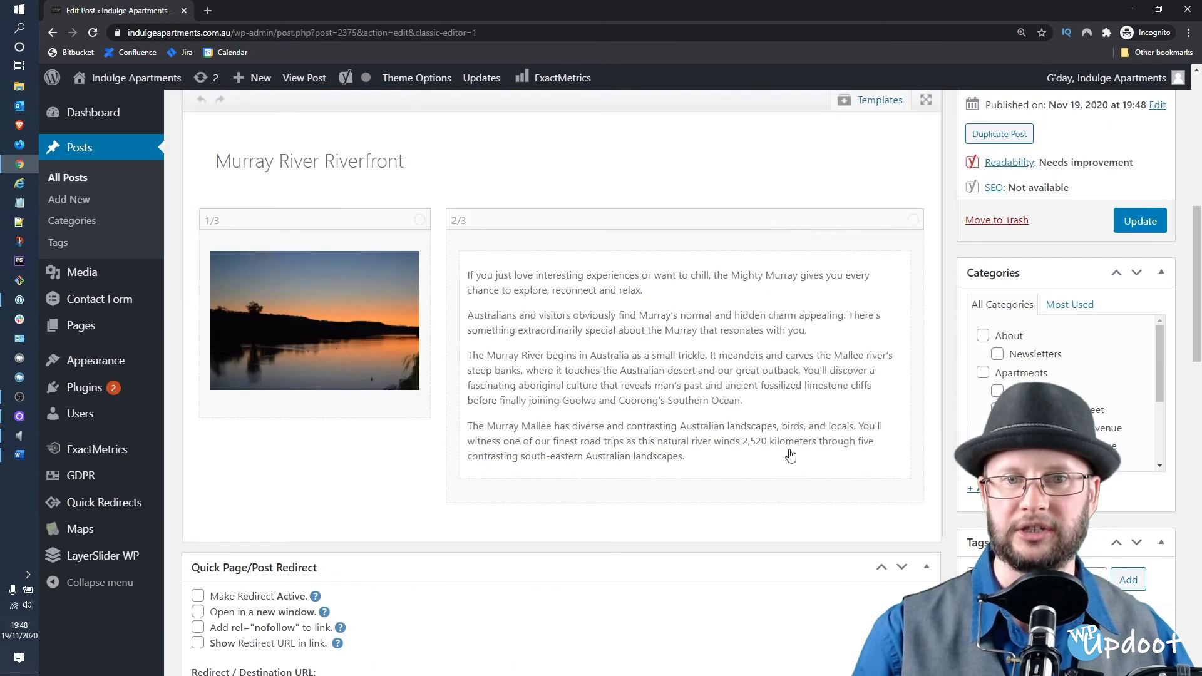
scroll(798, 447, up, 3)
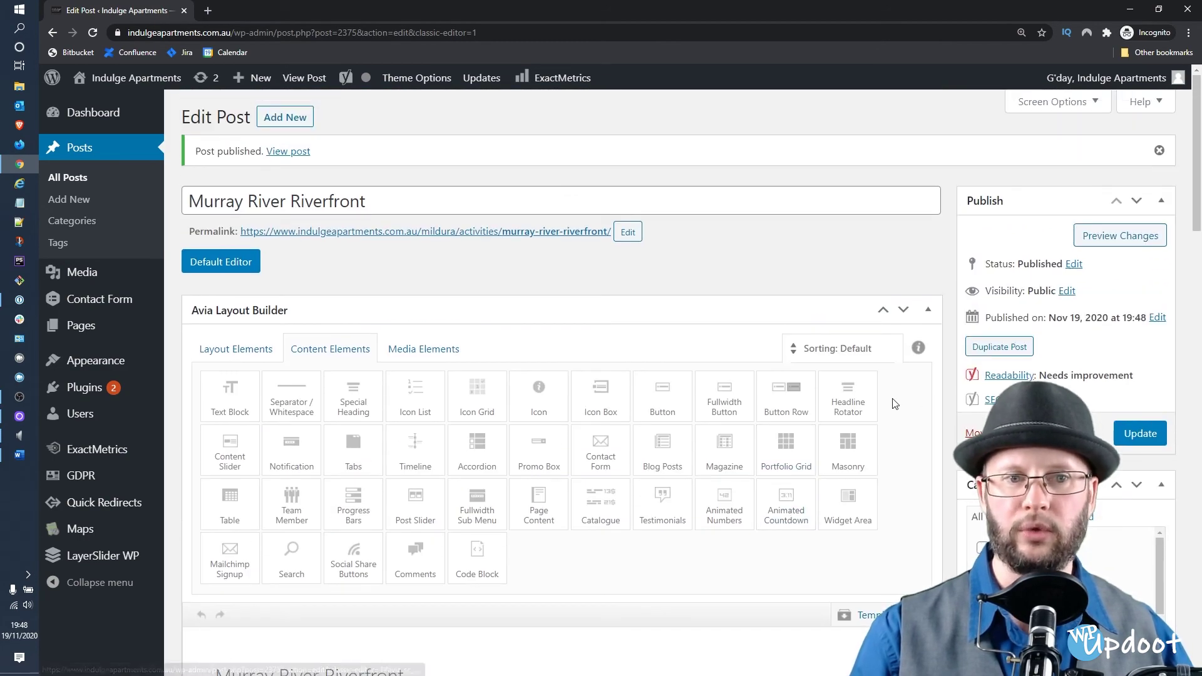
Open the live Murray River Riverfront post from its permalink in a new tab
right_click(447, 233)
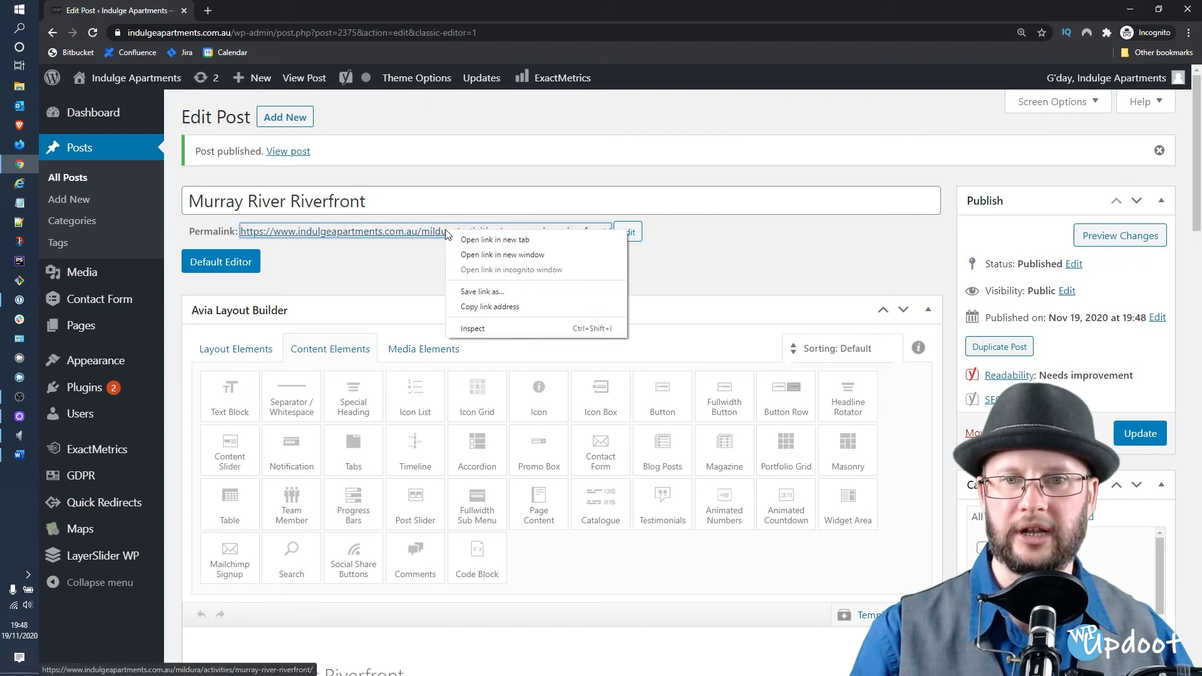
click(481, 236)
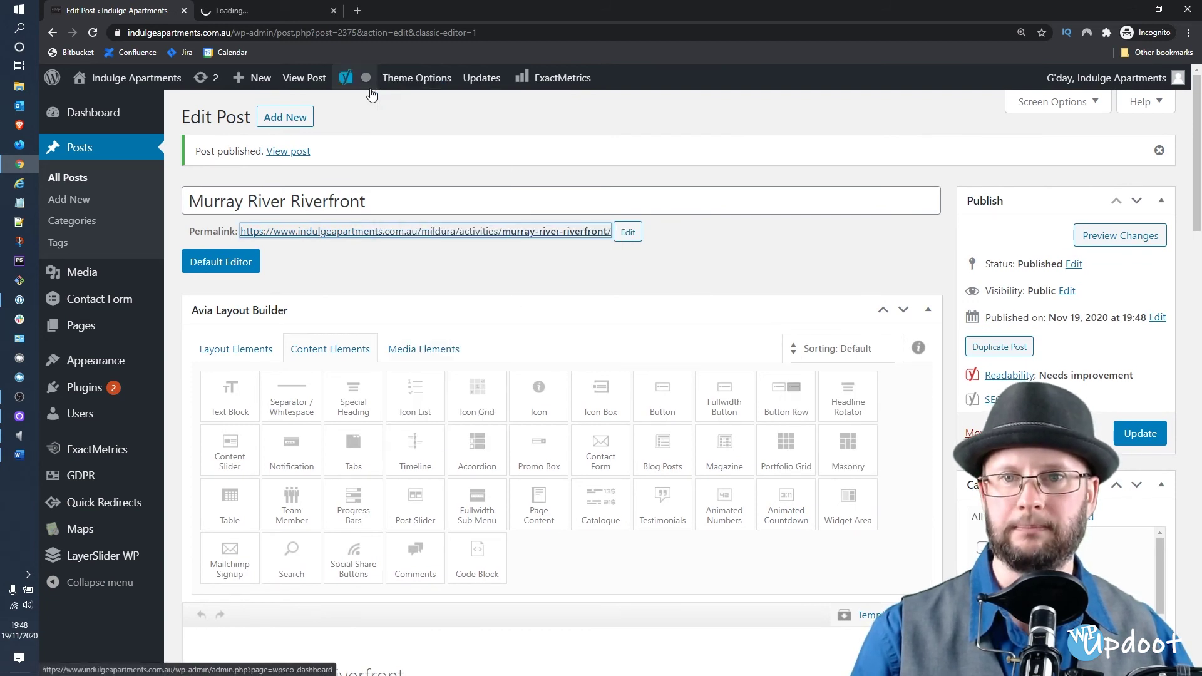
mouse_move(346, 78)
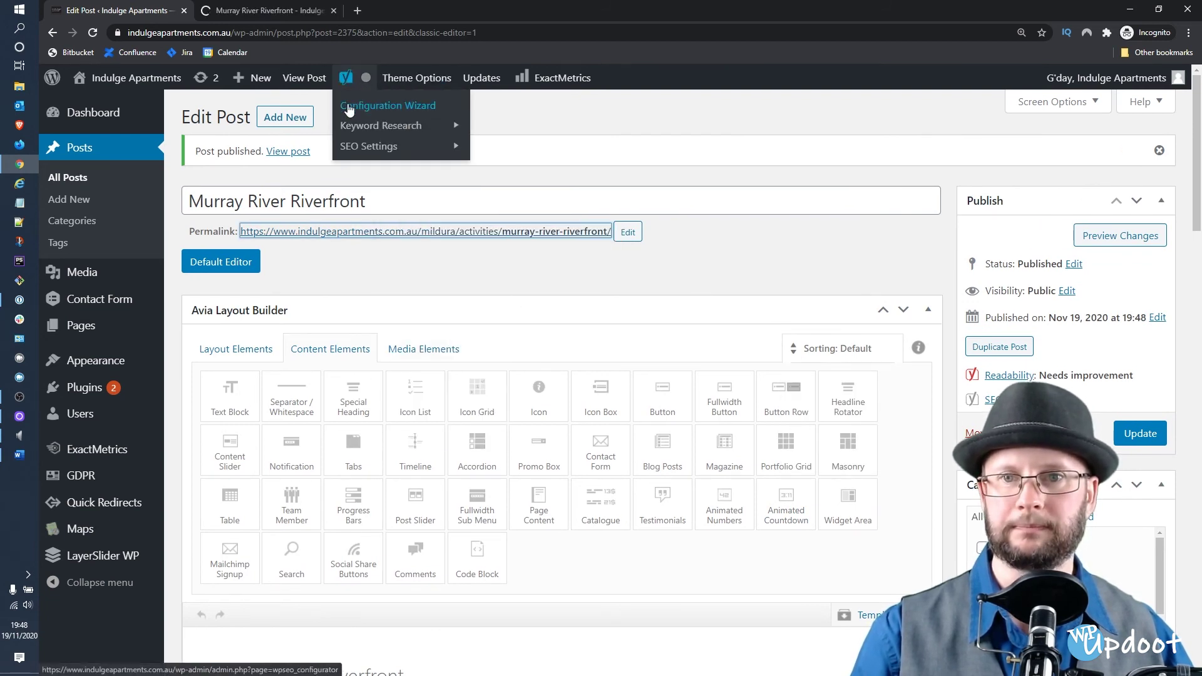
click(279, 15)
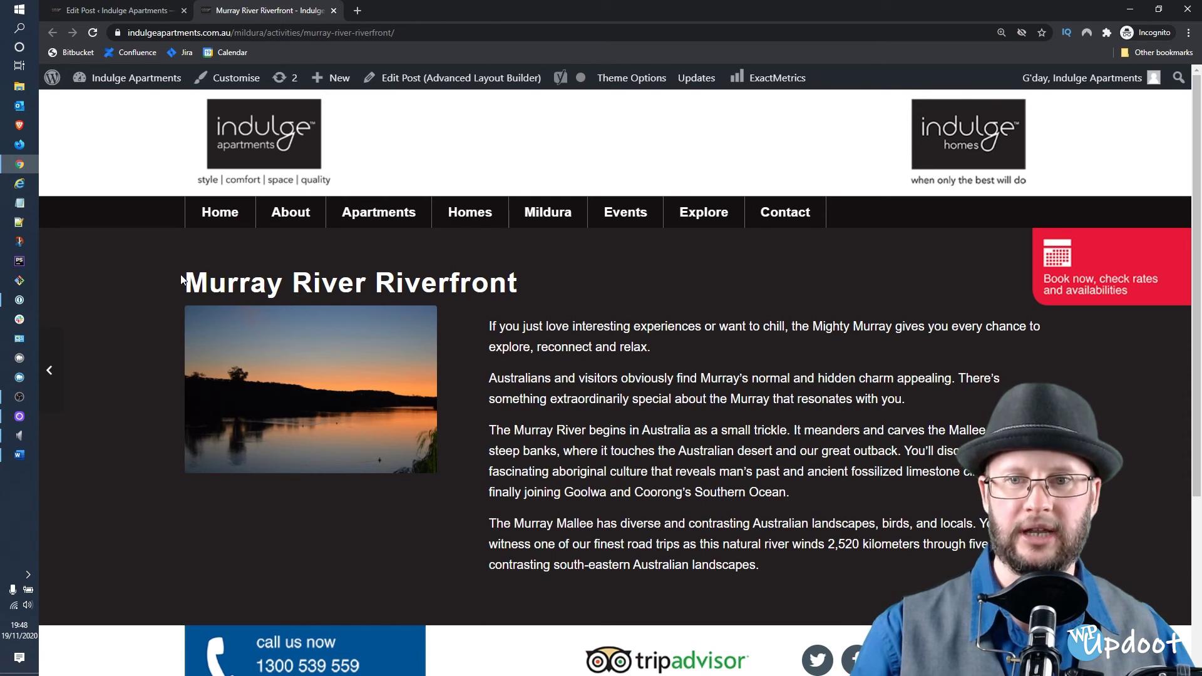
drag(181, 279, 513, 281)
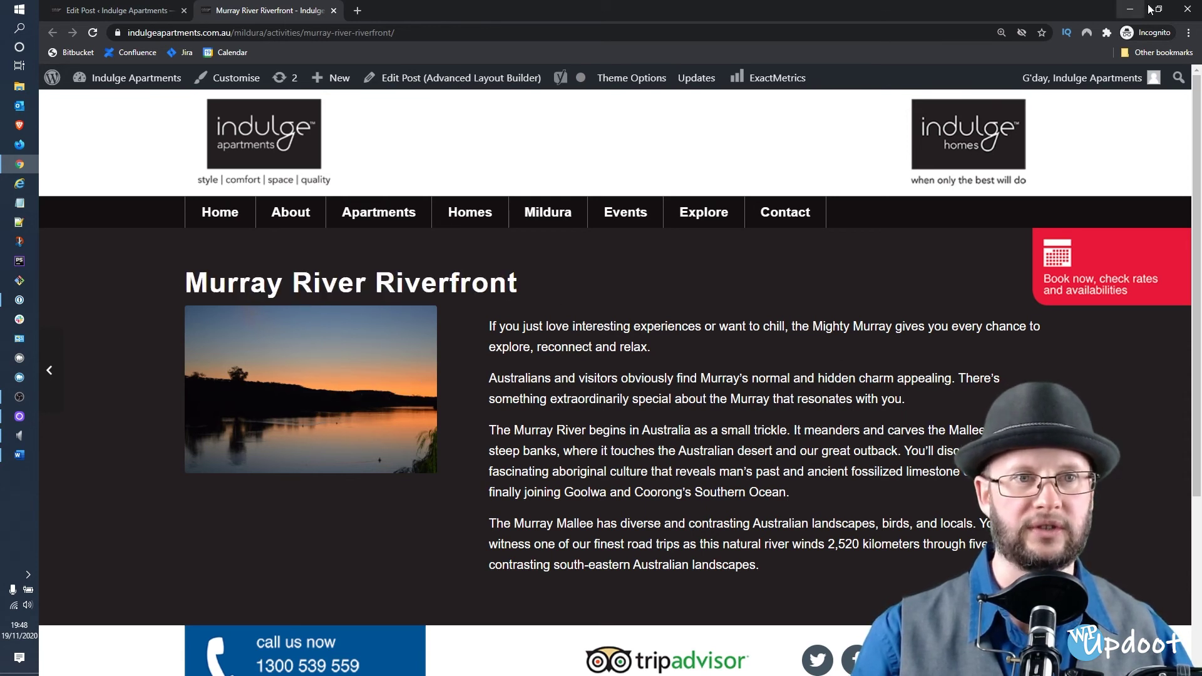
Restore the browser window and resize it to preview the post at mobile and desktop widths
double_click(1007, 15)
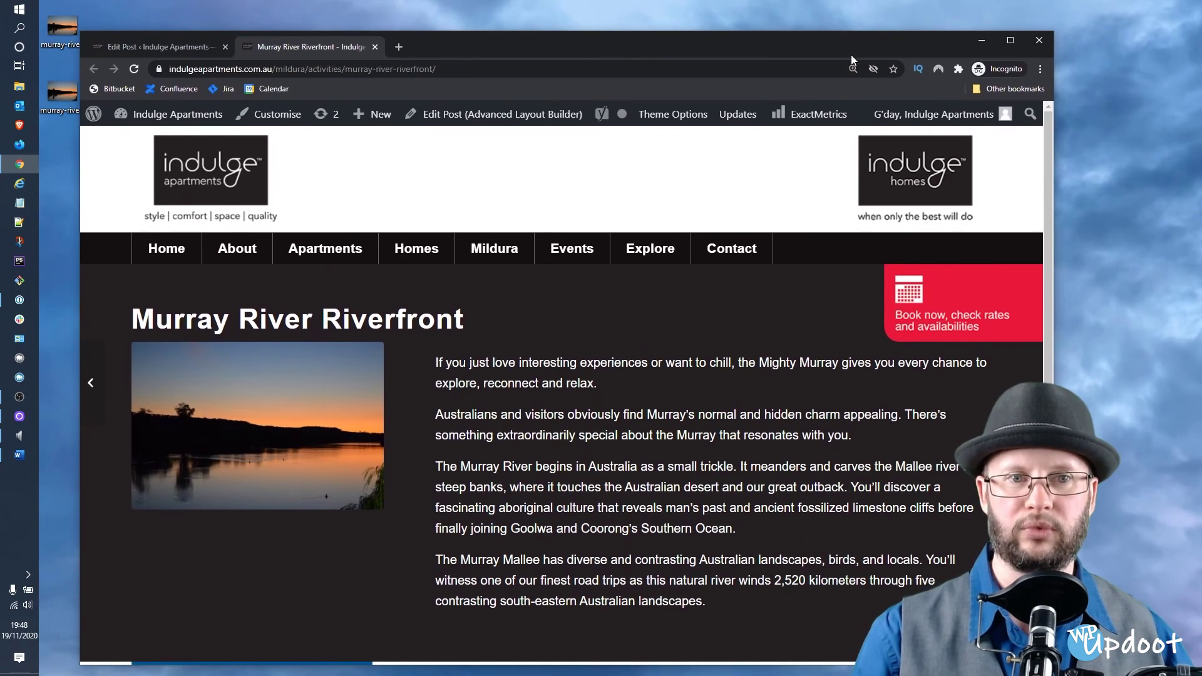
drag(1056, 156, 550, 173)
scroll(498, 336, down, 3)
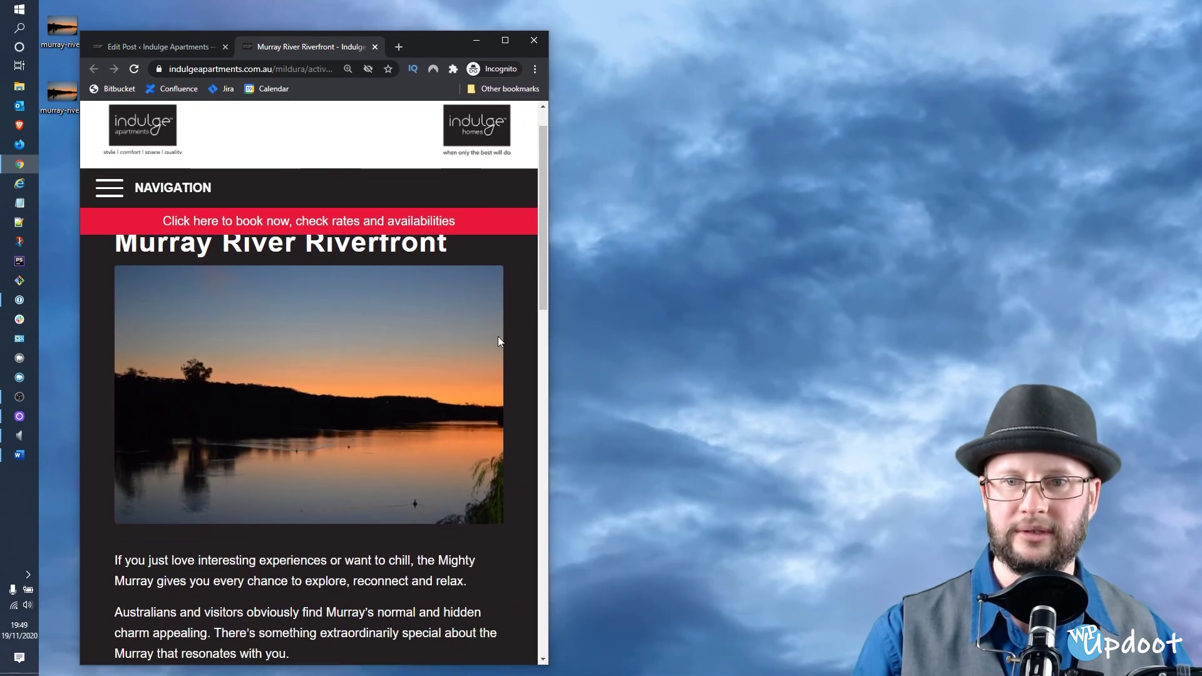
scroll(492, 336, up, 4)
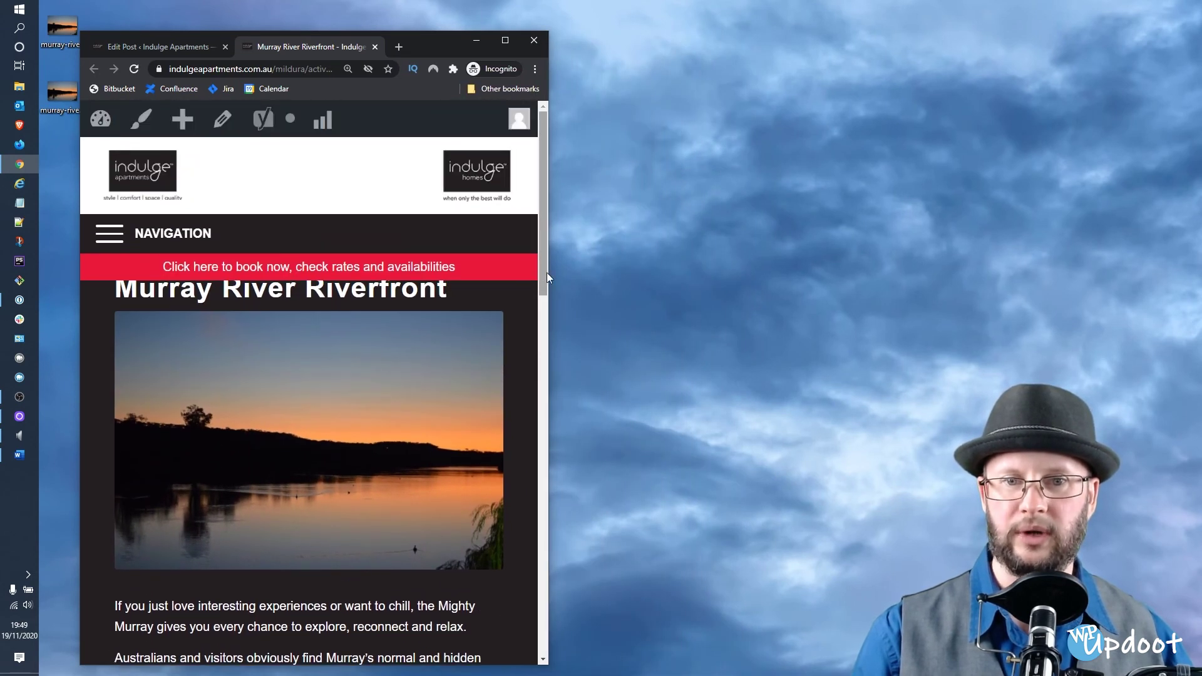
drag(552, 273, 1120, 291)
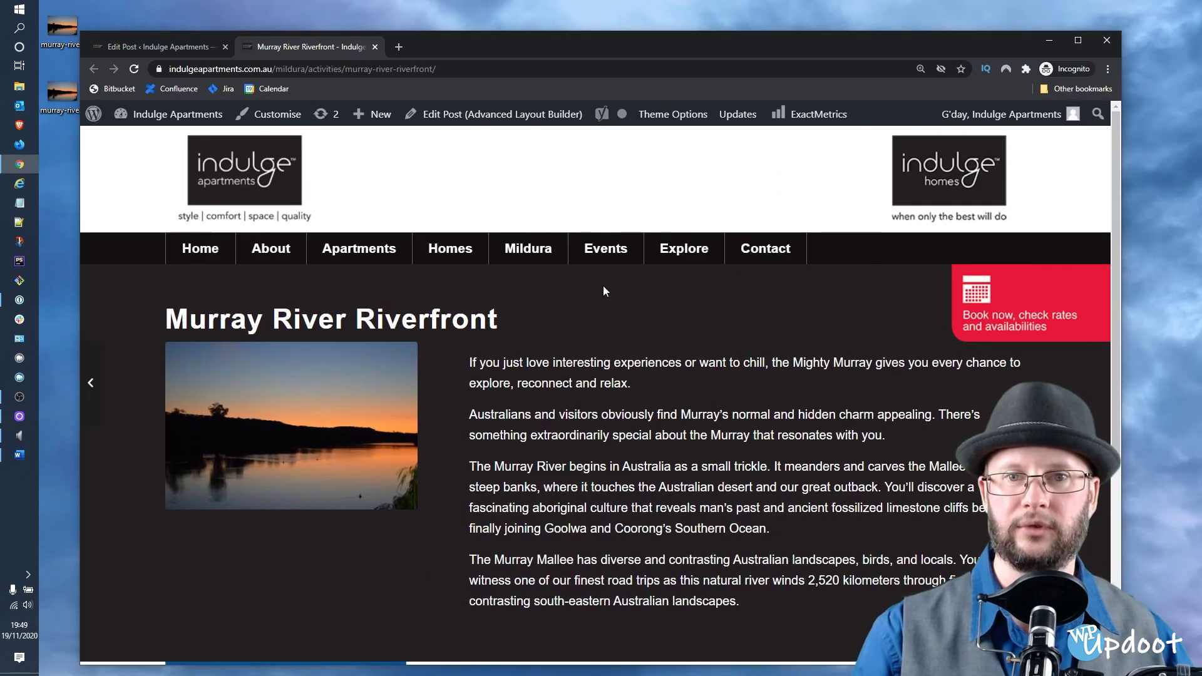
drag(680, 47, 712, 41)
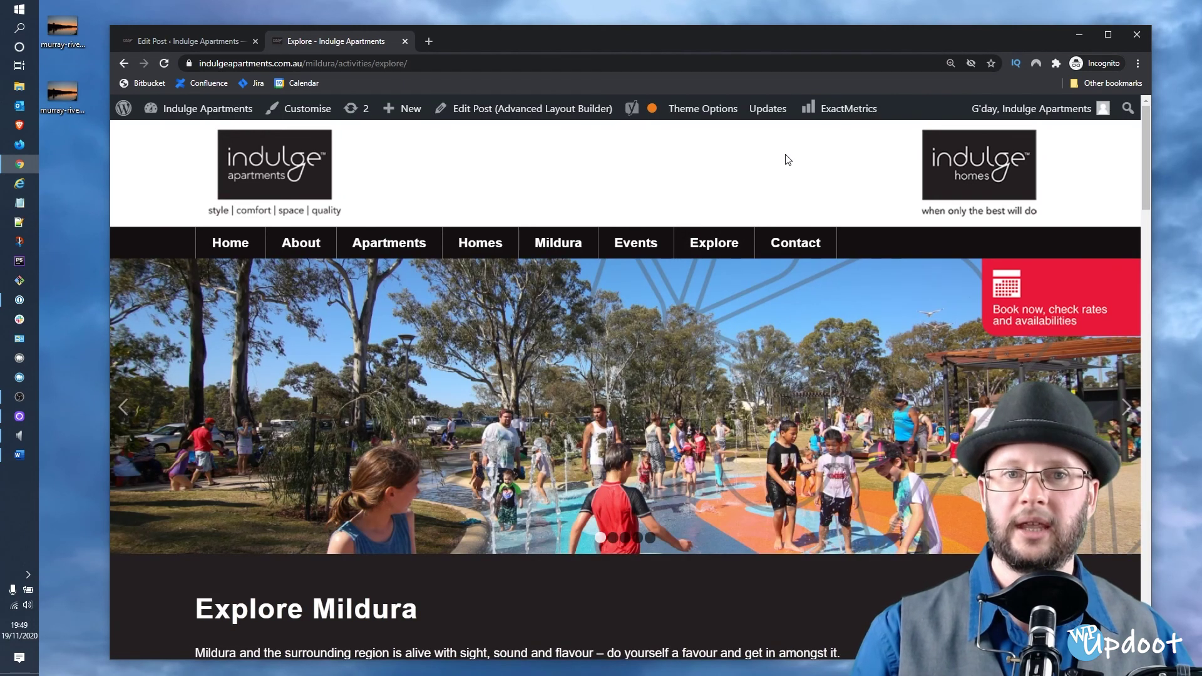
Open the post from the new Murray River Riverfront tile in the Explore Mildura grid
scroll(788, 160, down, 7)
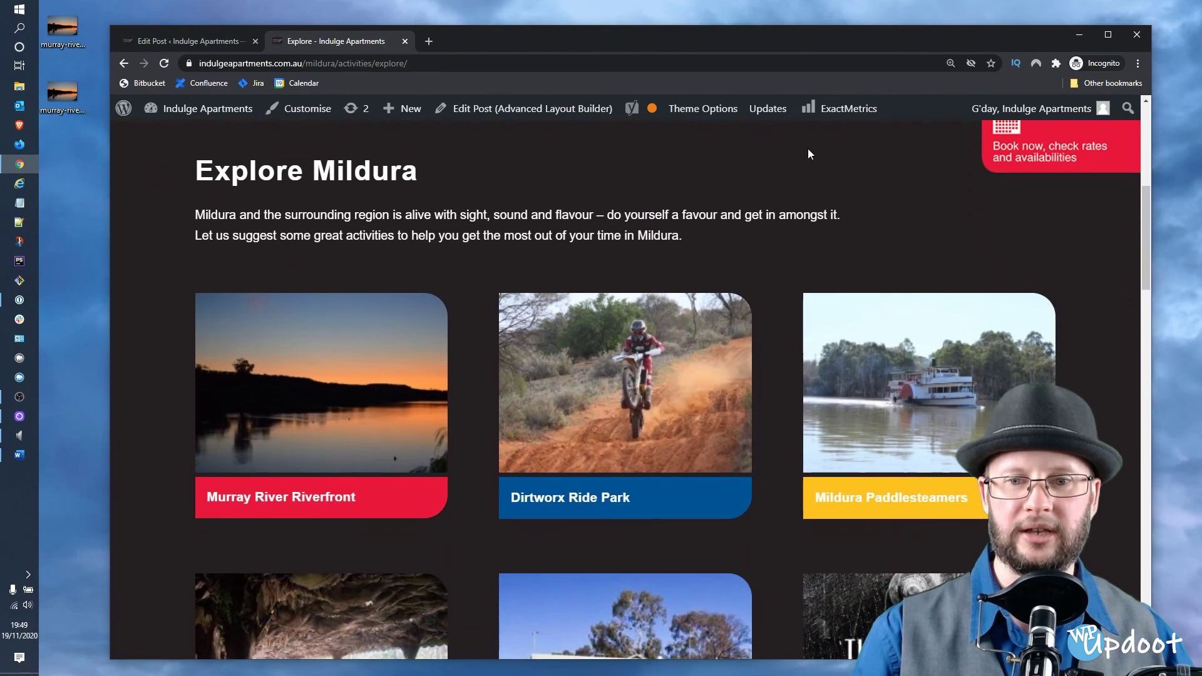
drag(358, 496, 248, 511)
click(336, 503)
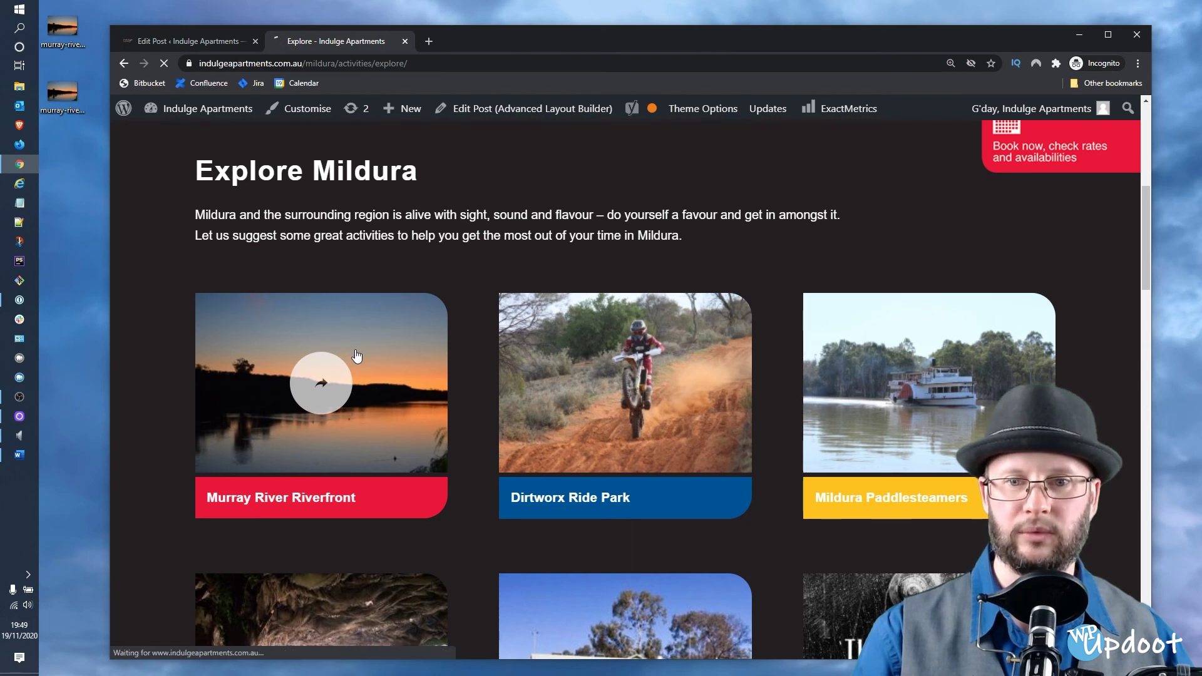
scroll(766, 308, down, 5)
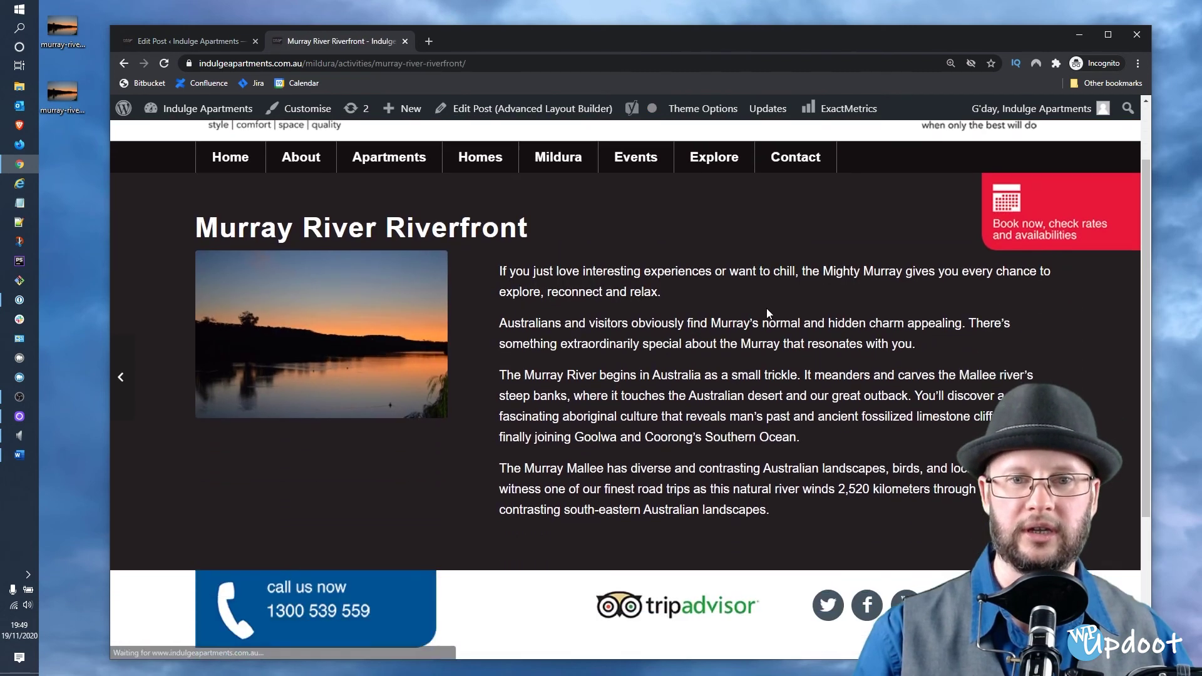
scroll(774, 294, up, 5)
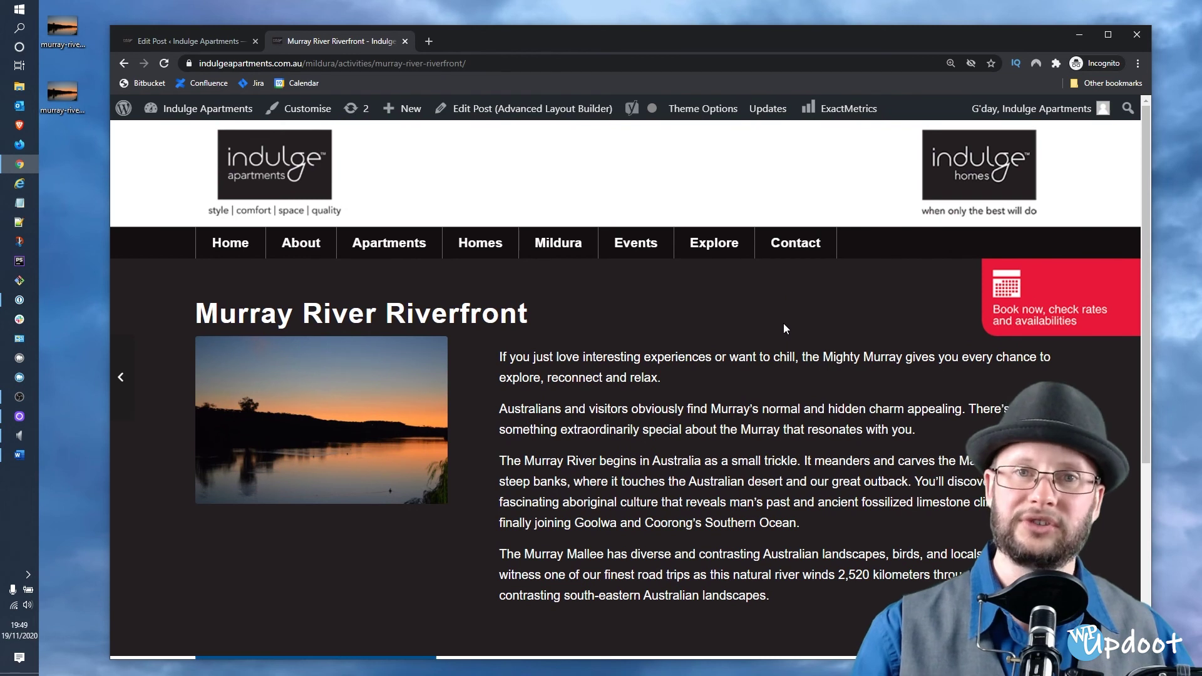